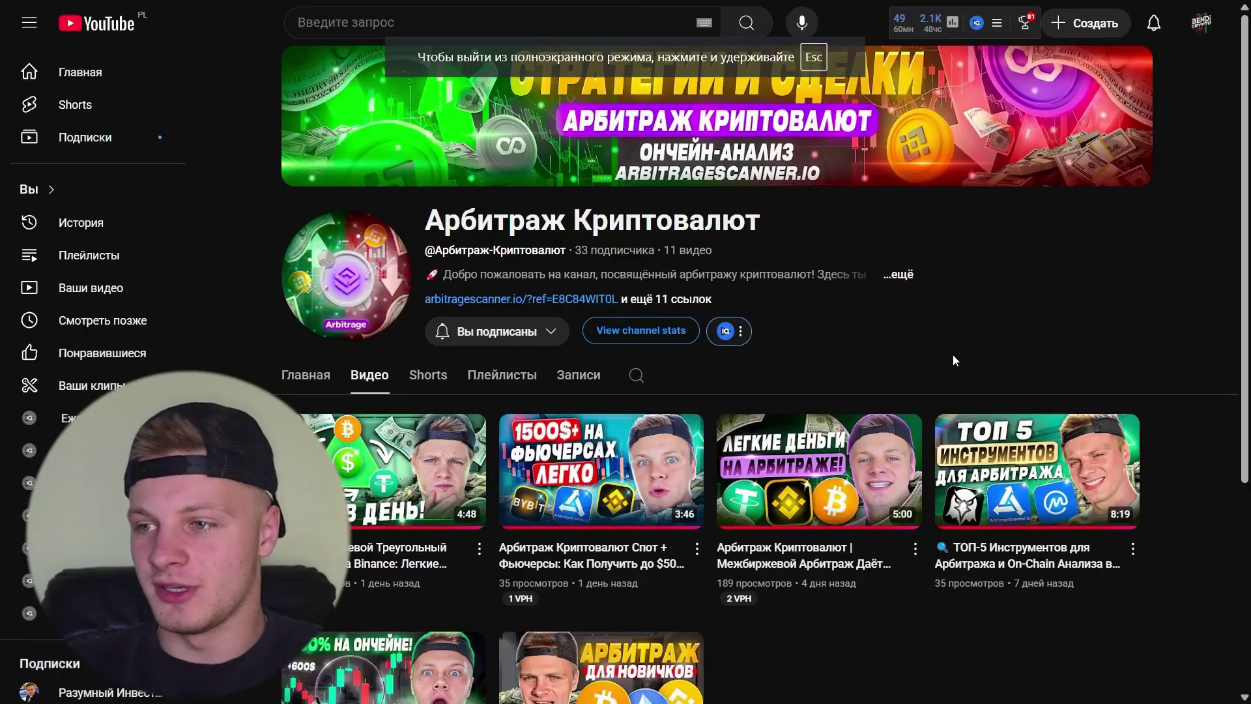
Open the channel's full About description and scroll through its links to find Arbitrage Scanner.
{"action": "left_click", "coordinate": [899, 275]}
{"action": "scroll", "coordinate": [561, 491], "scroll_direction": "down", "scroll_amount": 1}
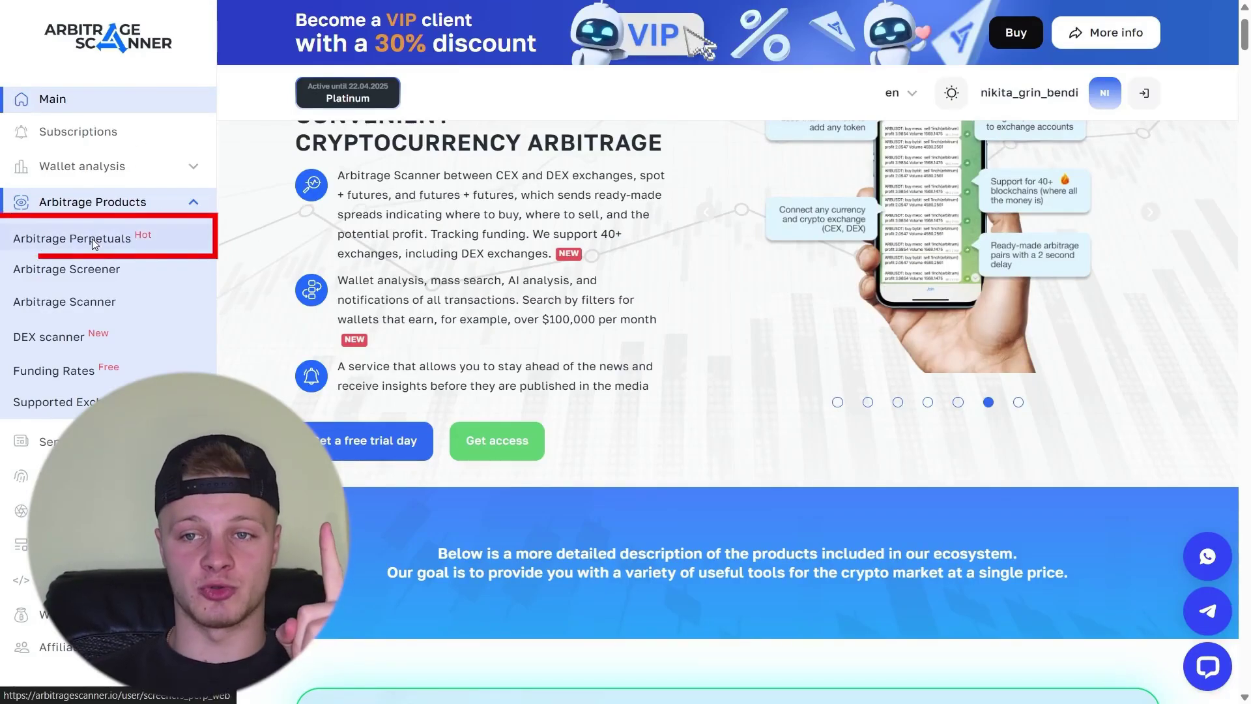
Open the Arbitrage Perpetuals screener and raise the minimal transaction amount from 500 to 2000.
{"action": "left_click", "coordinate": [93, 241]}
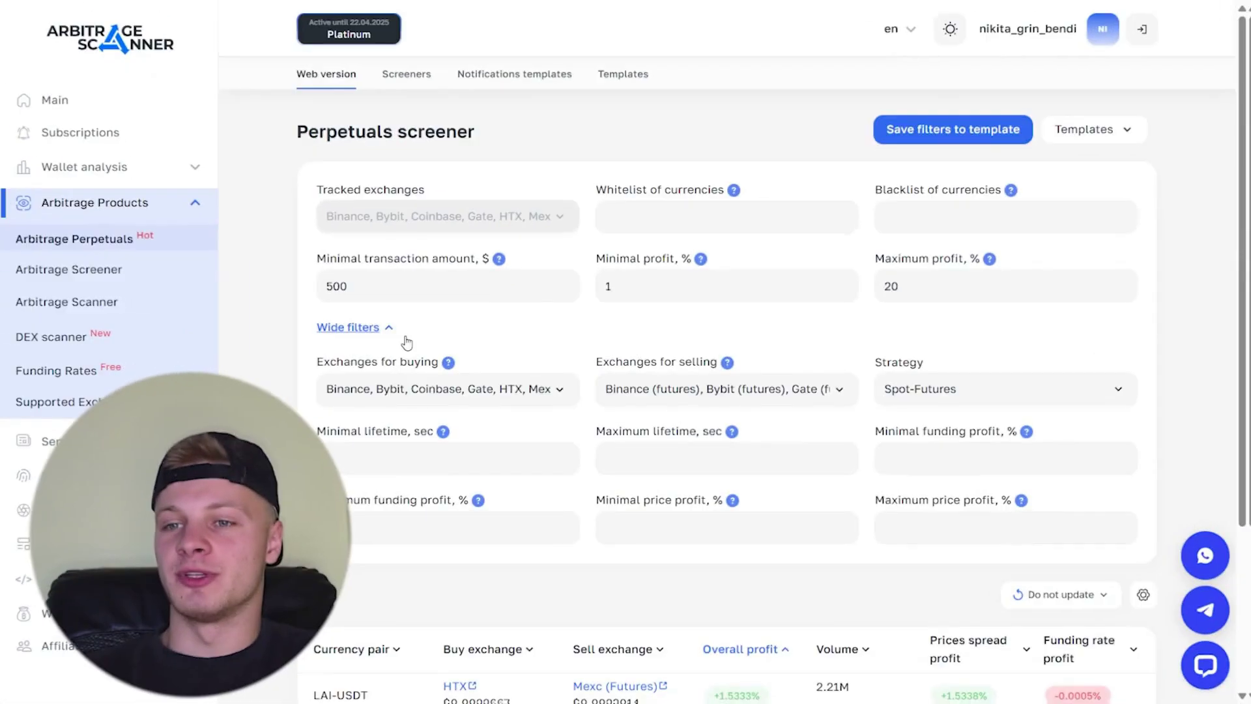
{"action": "scroll", "coordinate": [473, 358], "scroll_direction": "down", "scroll_amount": 1}
{"action": "scroll", "coordinate": [564, 287], "scroll_direction": "up", "scroll_amount": 1}
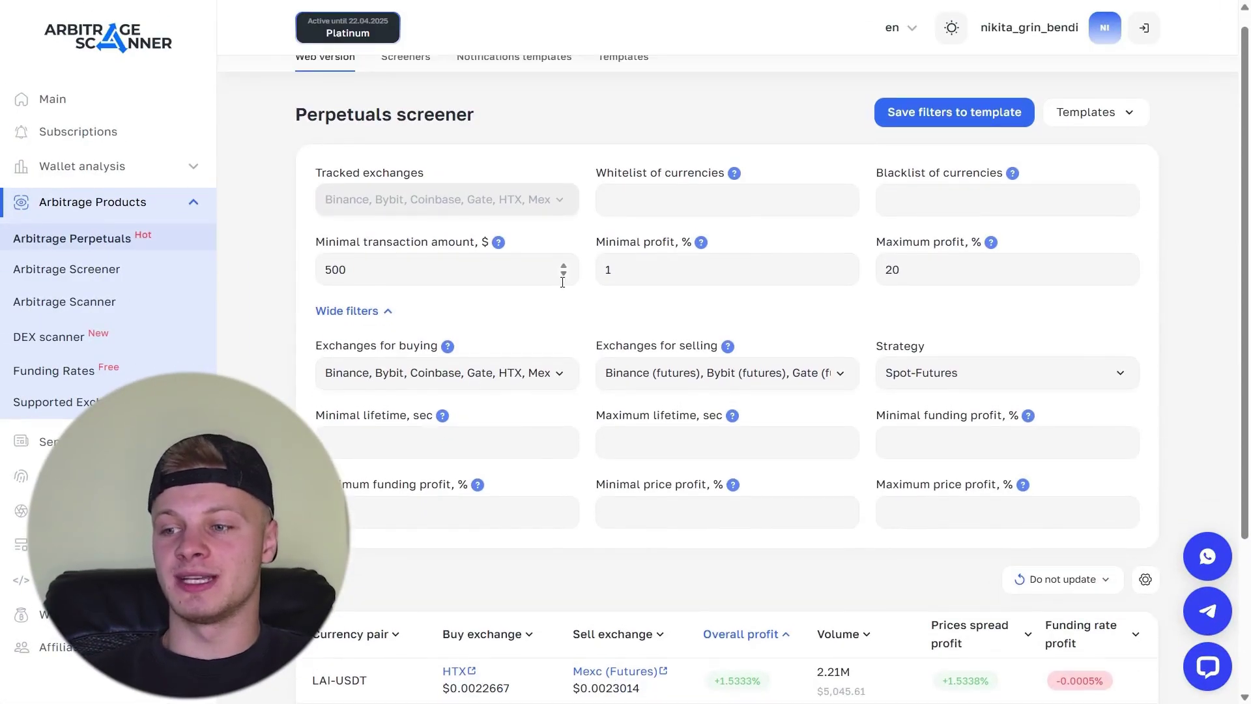
{"action": "scroll", "coordinate": [562, 282], "scroll_direction": "down", "scroll_amount": 3}
{"action": "scroll", "coordinate": [563, 282], "scroll_direction": "up", "scroll_amount": 3}
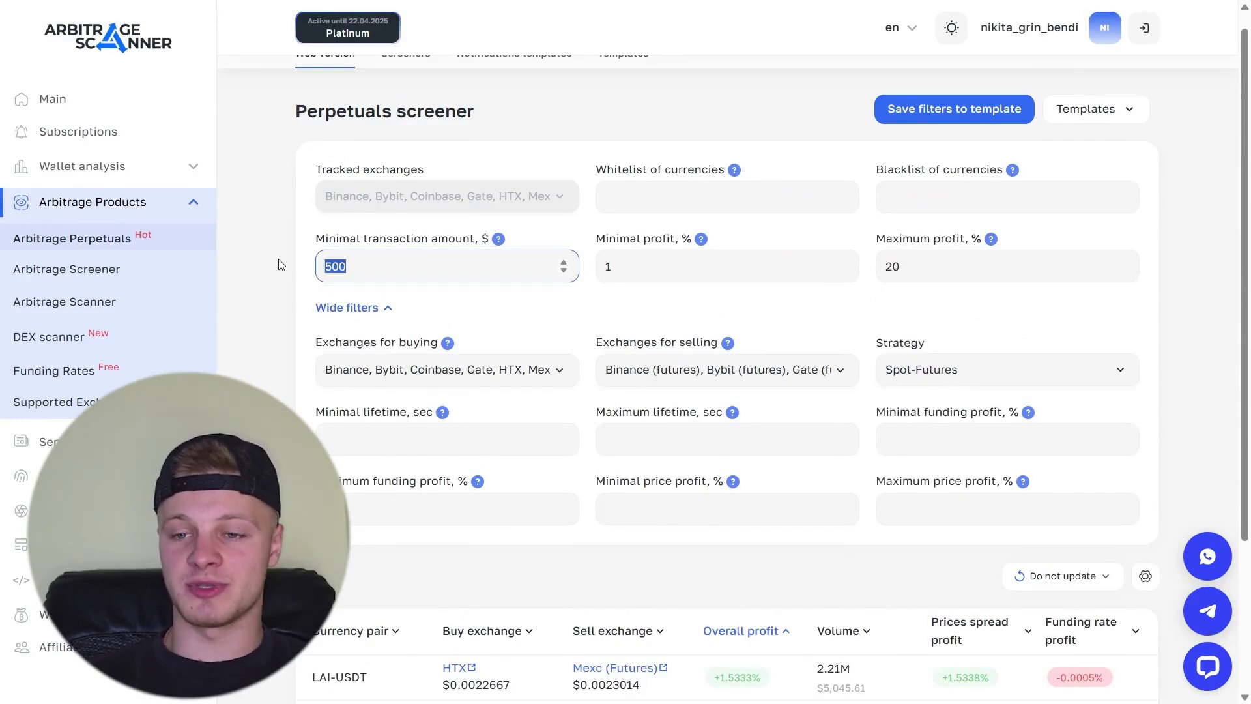
{"action": "type", "text": "2000"}
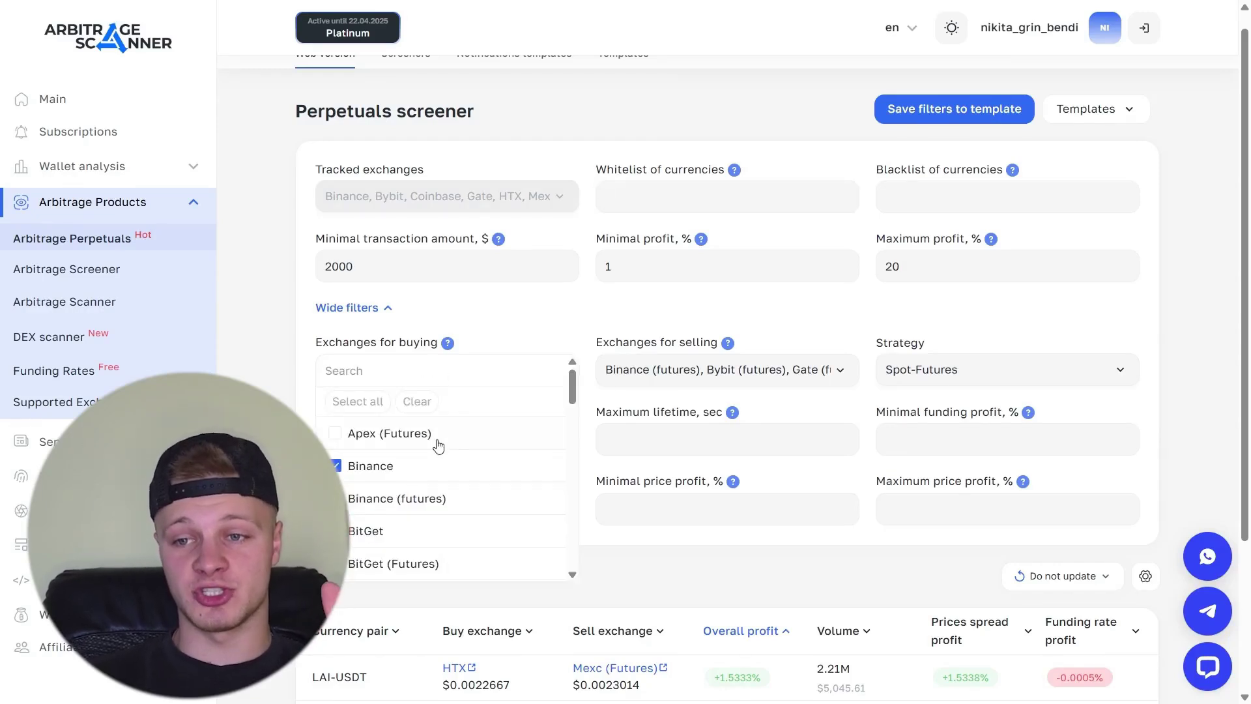
Tick Binance, Bybit, Gate, HTX, Mexc and OKX as the buying exchanges.
{"action": "scroll", "coordinate": [425, 469], "scroll_direction": "down", "scroll_amount": 5}
{"action": "scroll", "coordinate": [427, 471], "scroll_direction": "down", "scroll_amount": 1}
{"action": "scroll", "coordinate": [427, 471], "scroll_direction": "up", "scroll_amount": 3}
{"action": "scroll", "coordinate": [427, 471], "scroll_direction": "down", "scroll_amount": 4}
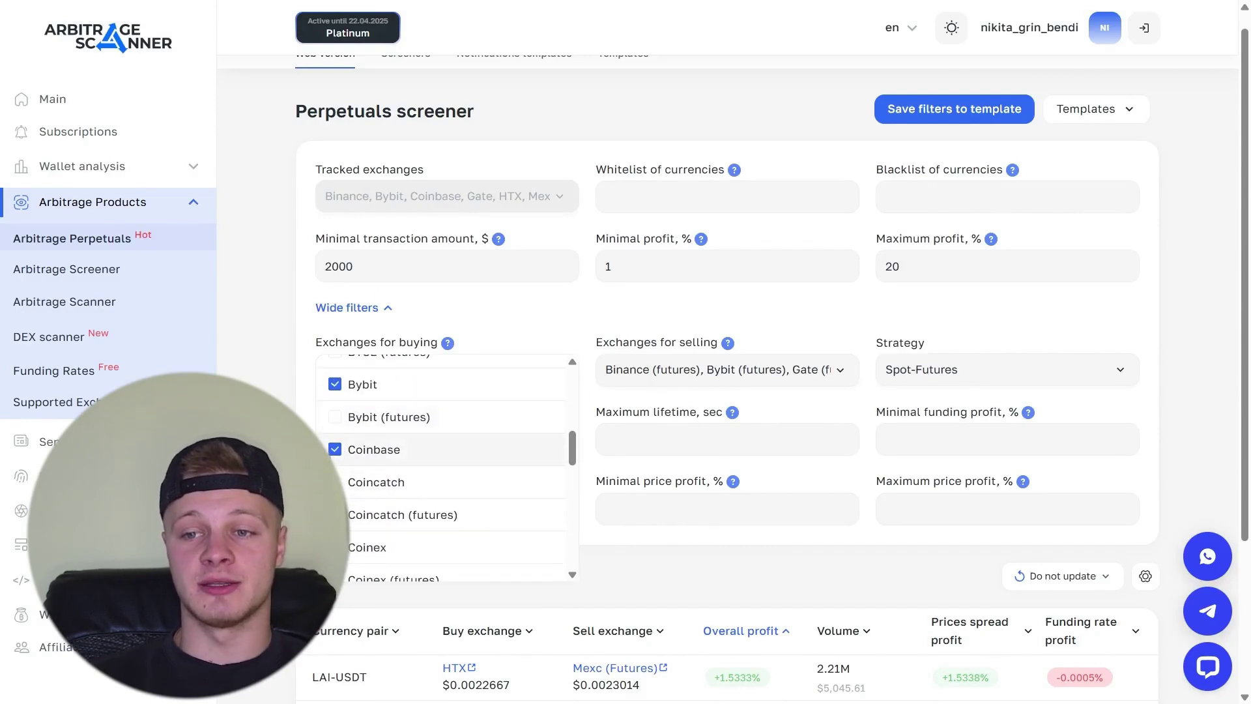
{"action": "key", "text": "Escape"}
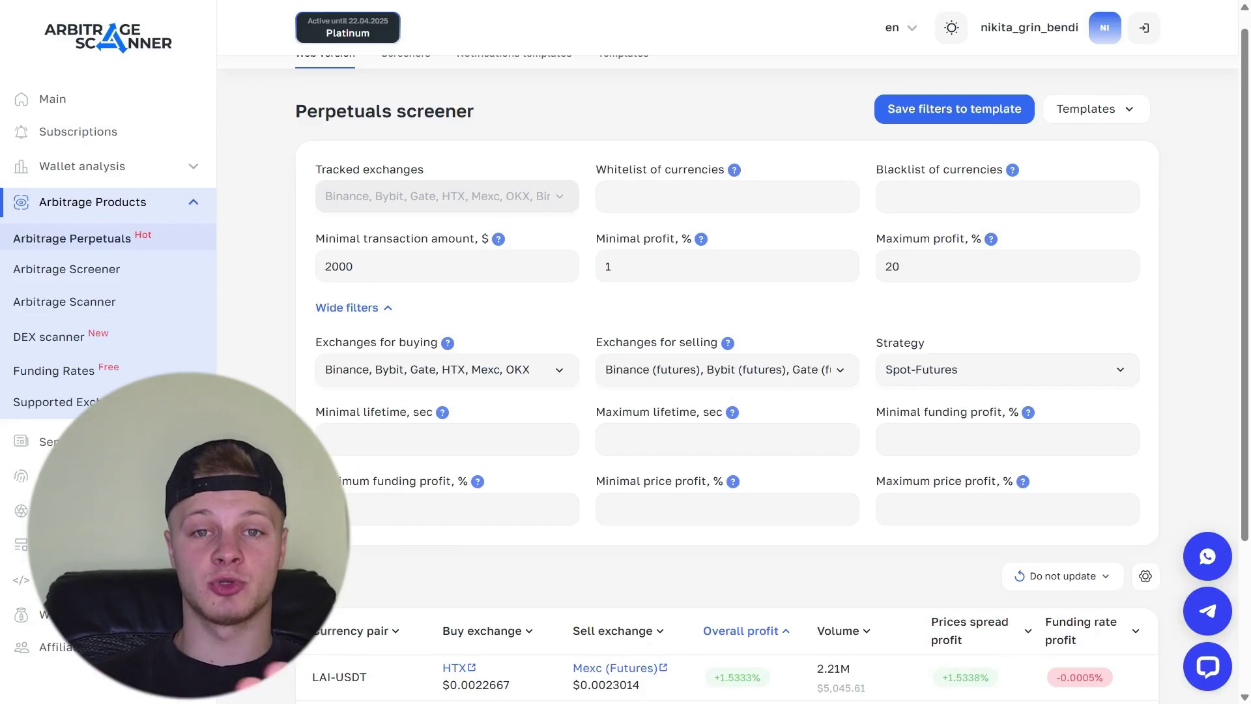
Review the selling exchanges and tick all strategies: Futures-Futures, Futures-Spot and Spot-Futures.
{"action": "left_click", "coordinate": [720, 382]}
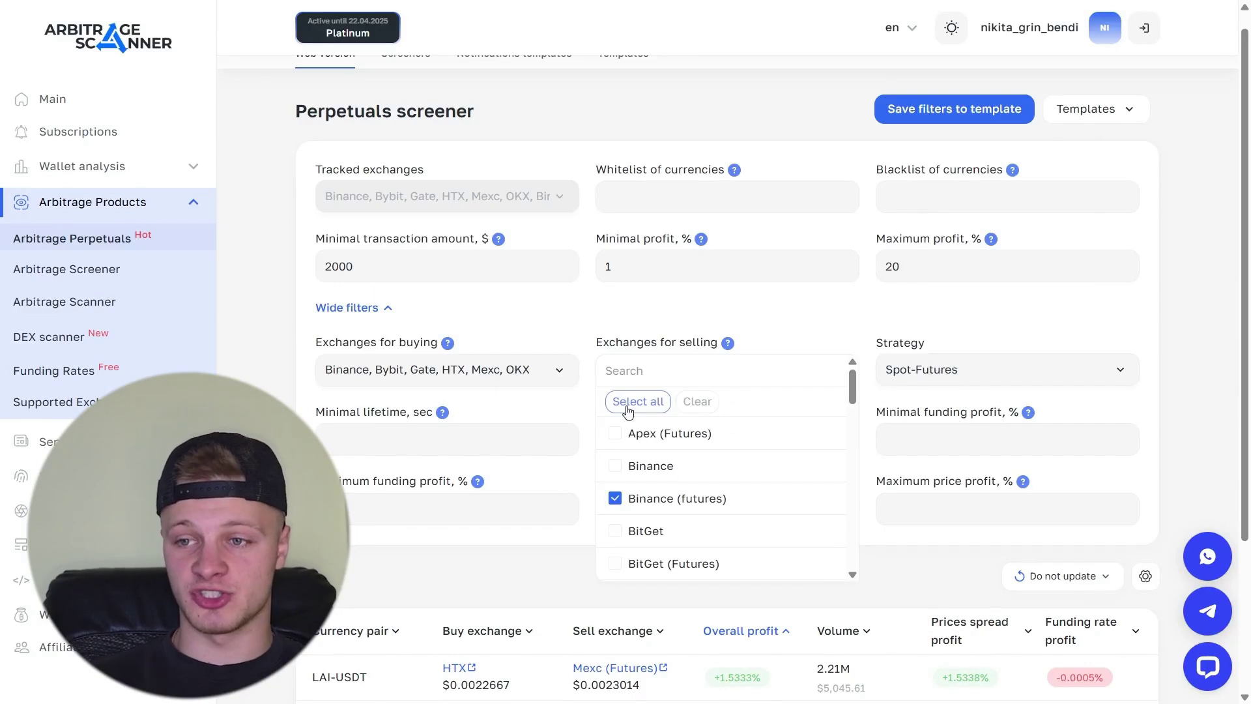
{"action": "scroll", "coordinate": [649, 493], "scroll_direction": "down", "scroll_amount": 7}
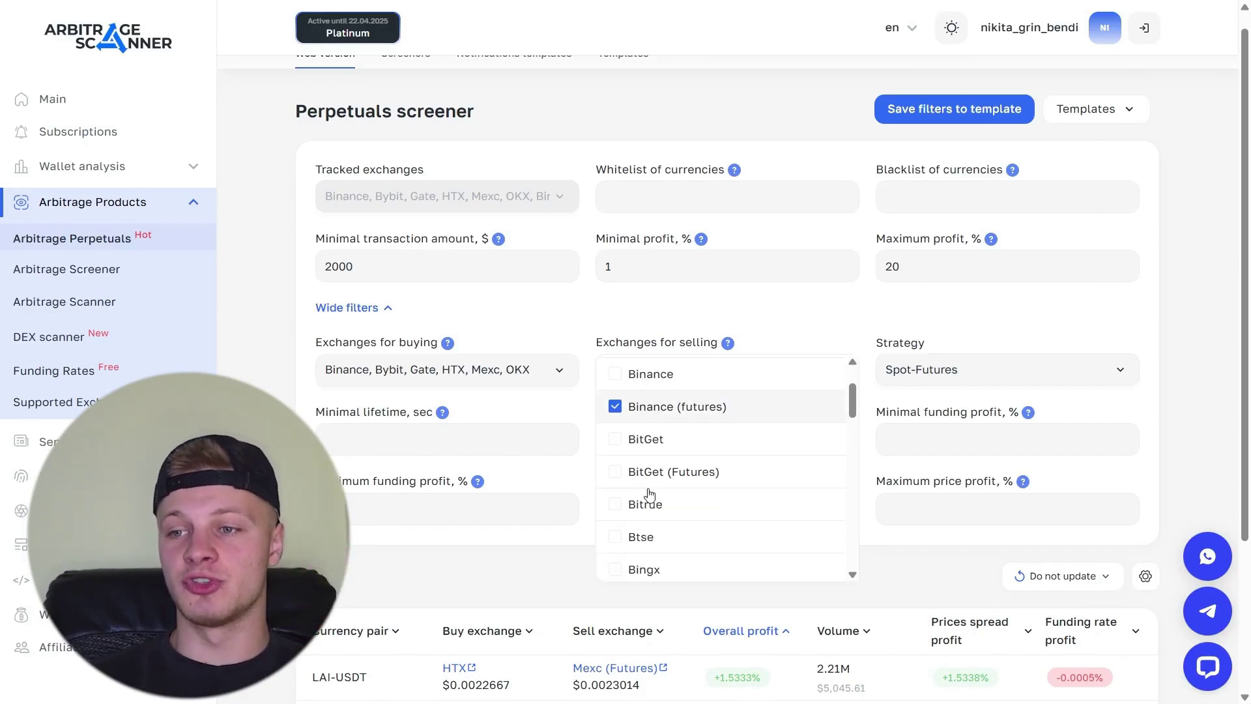
{"action": "scroll", "coordinate": [649, 493], "scroll_direction": "down", "scroll_amount": 2}
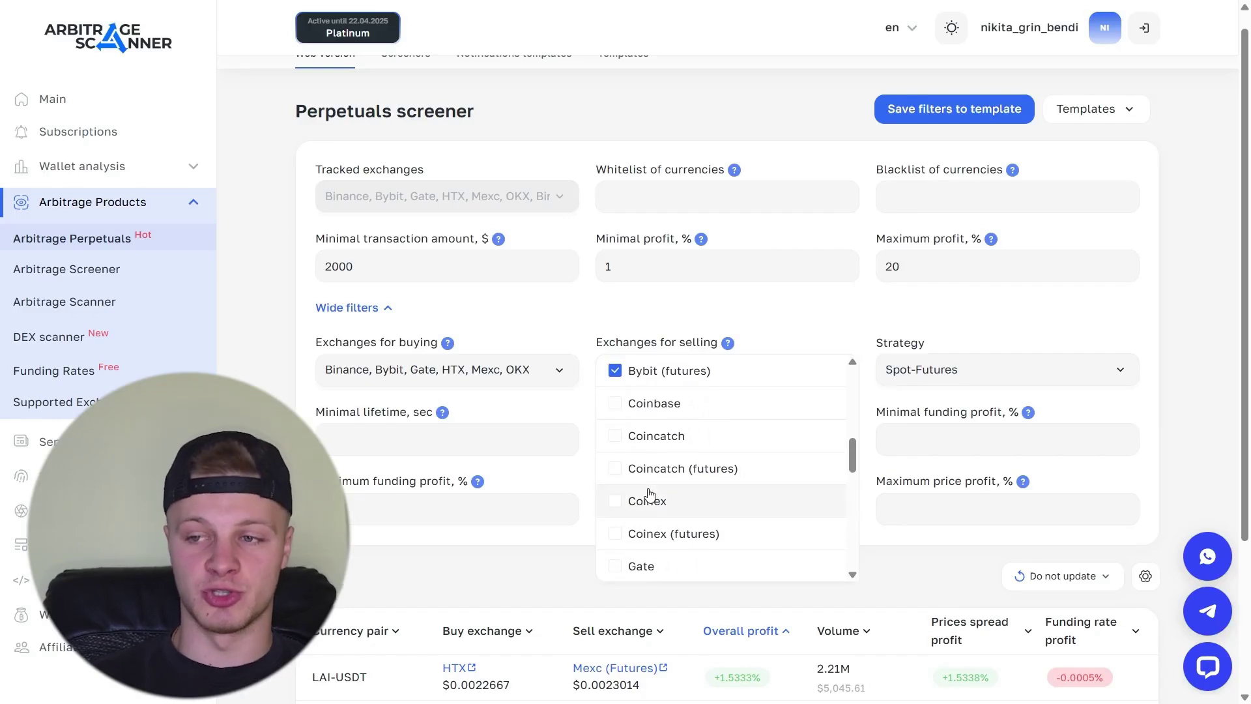
{"action": "left_click", "coordinate": [1000, 374]}
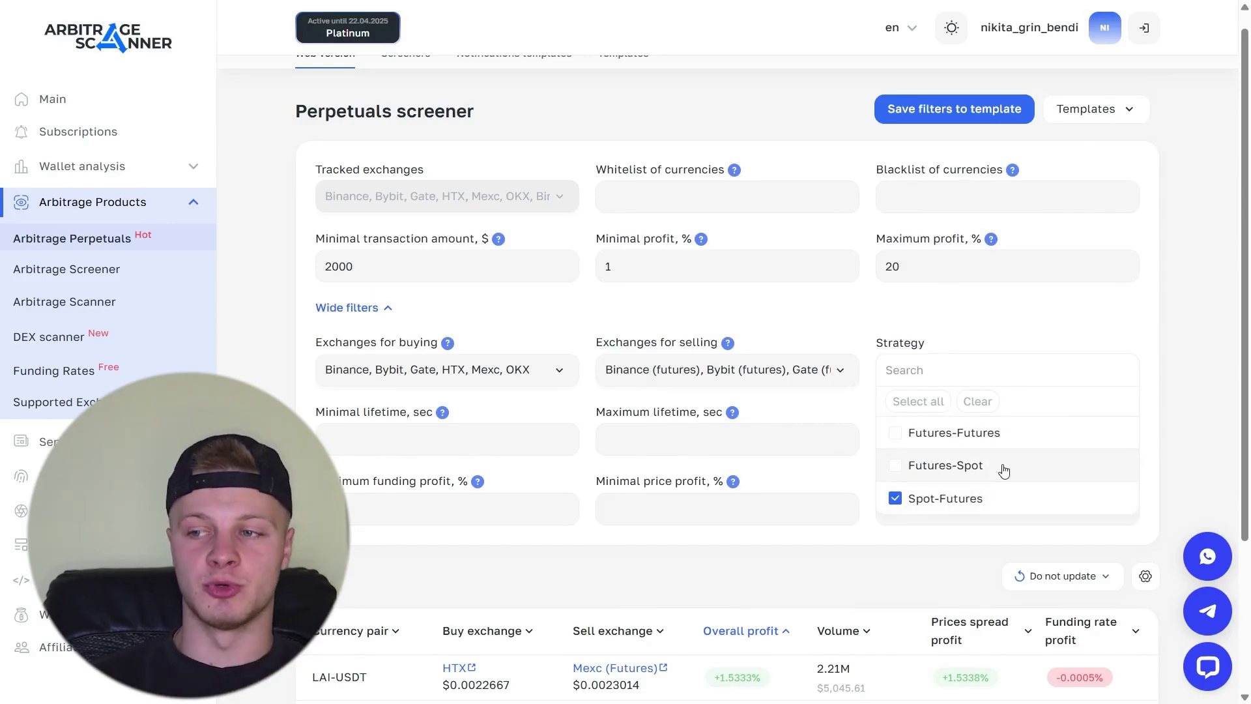
{"action": "scroll", "coordinate": [995, 447], "scroll_direction": "down", "scroll_amount": 1}
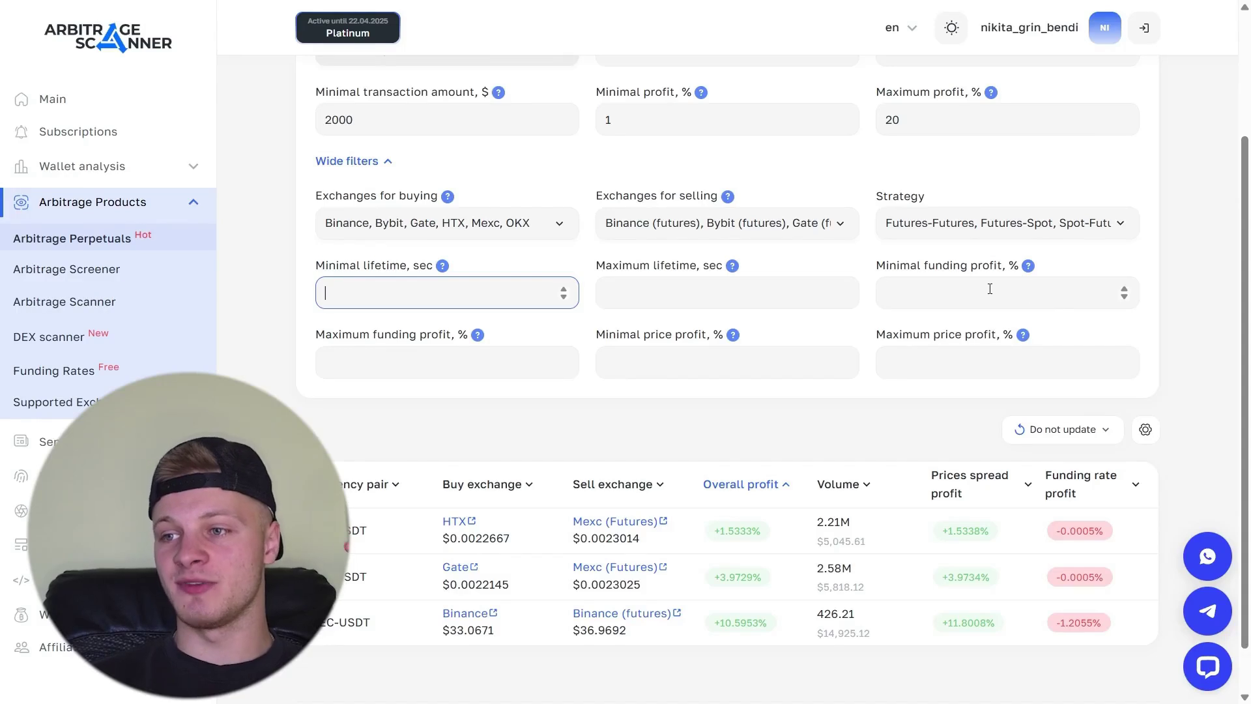
Enter 1 and 3 for the funding profit limits, and 1 and 20 for price profit.
{"action": "left_click", "coordinate": [990, 289]}
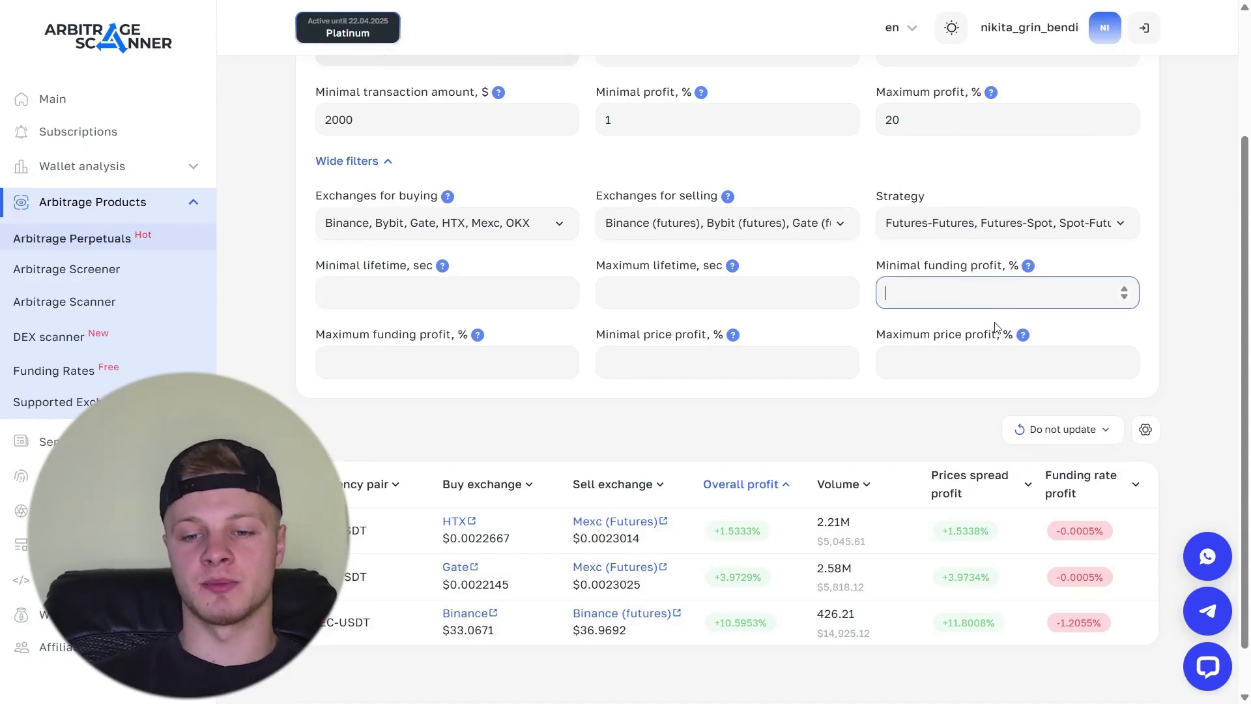
{"action": "type", "text": "1"}
{"action": "left_click", "coordinate": [368, 352]}
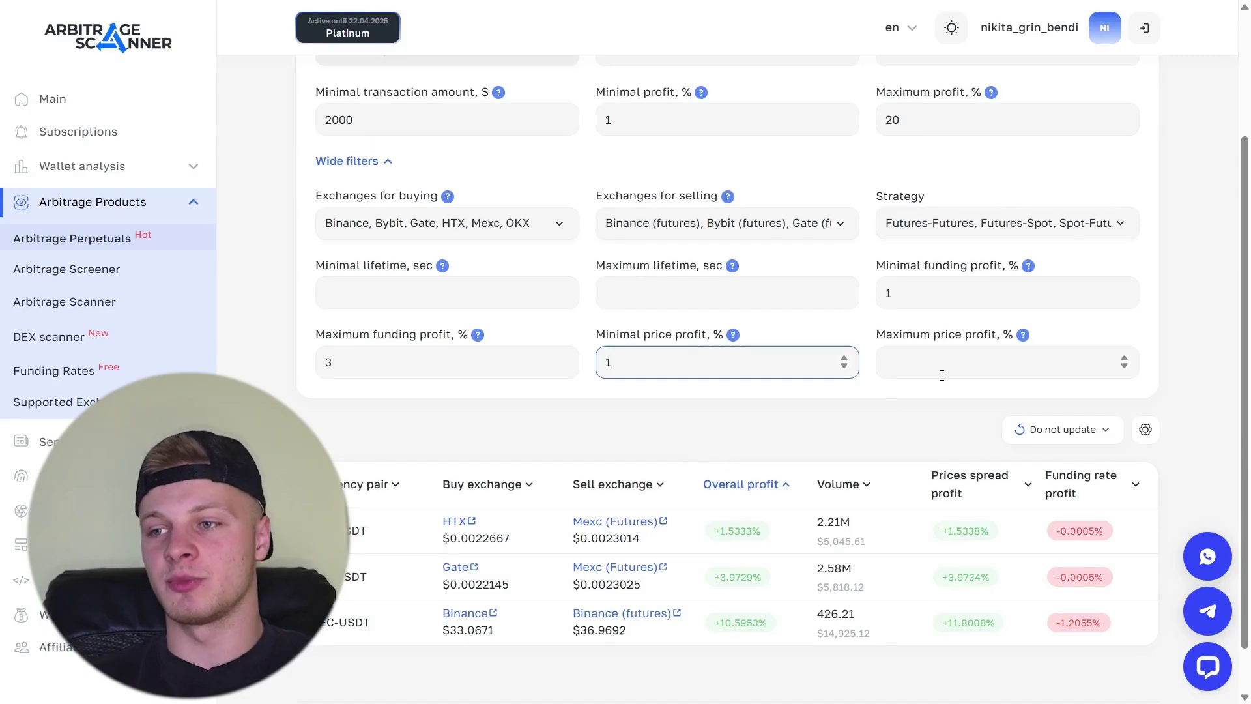
{"action": "left_click", "coordinate": [943, 376]}
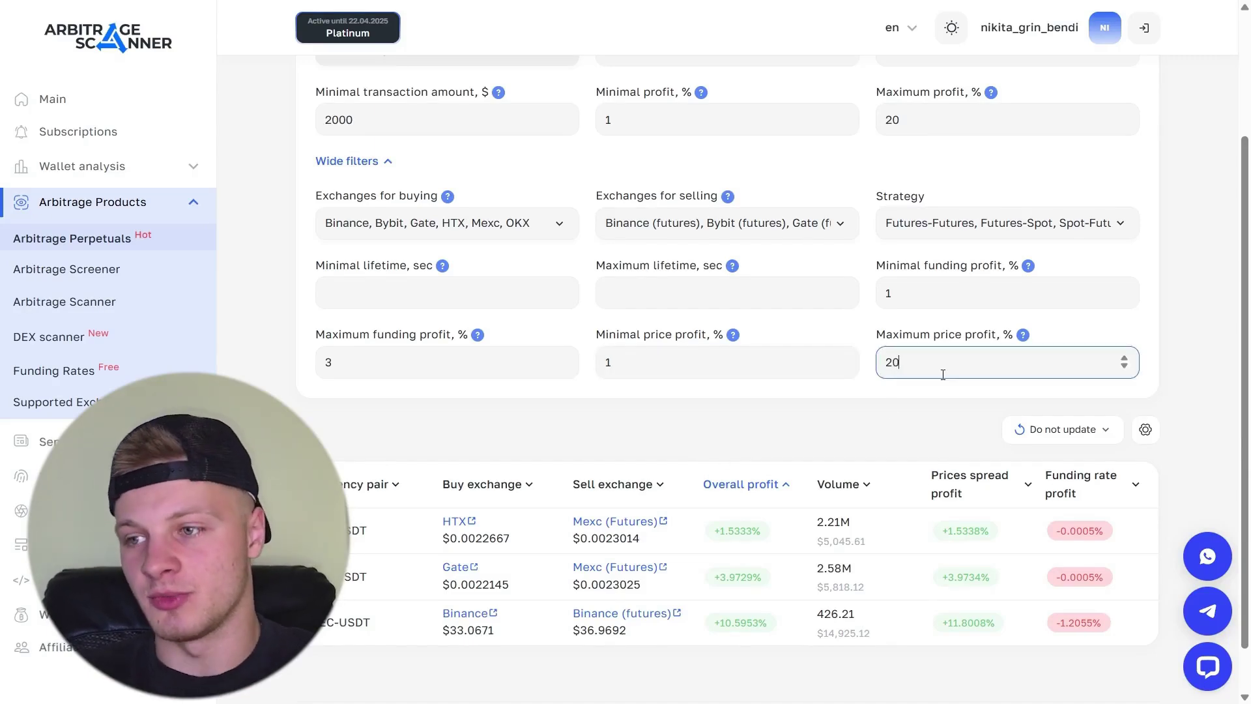
{"action": "scroll", "coordinate": [944, 372], "scroll_direction": "up", "scroll_amount": 2}
{"action": "scroll", "coordinate": [943, 381], "scroll_direction": "down", "scroll_amount": 3}
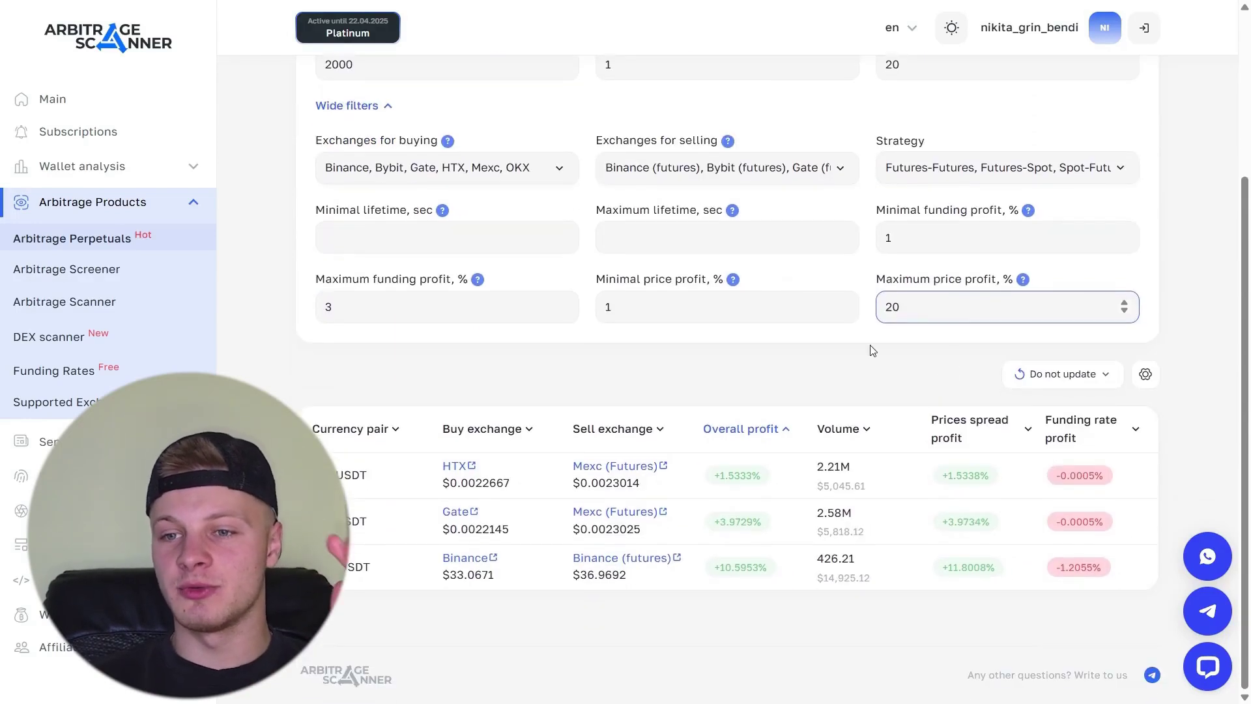
Make results auto-refresh every 5 seconds and replace the minimal transaction amount.
{"action": "left_click", "coordinate": [1061, 380]}
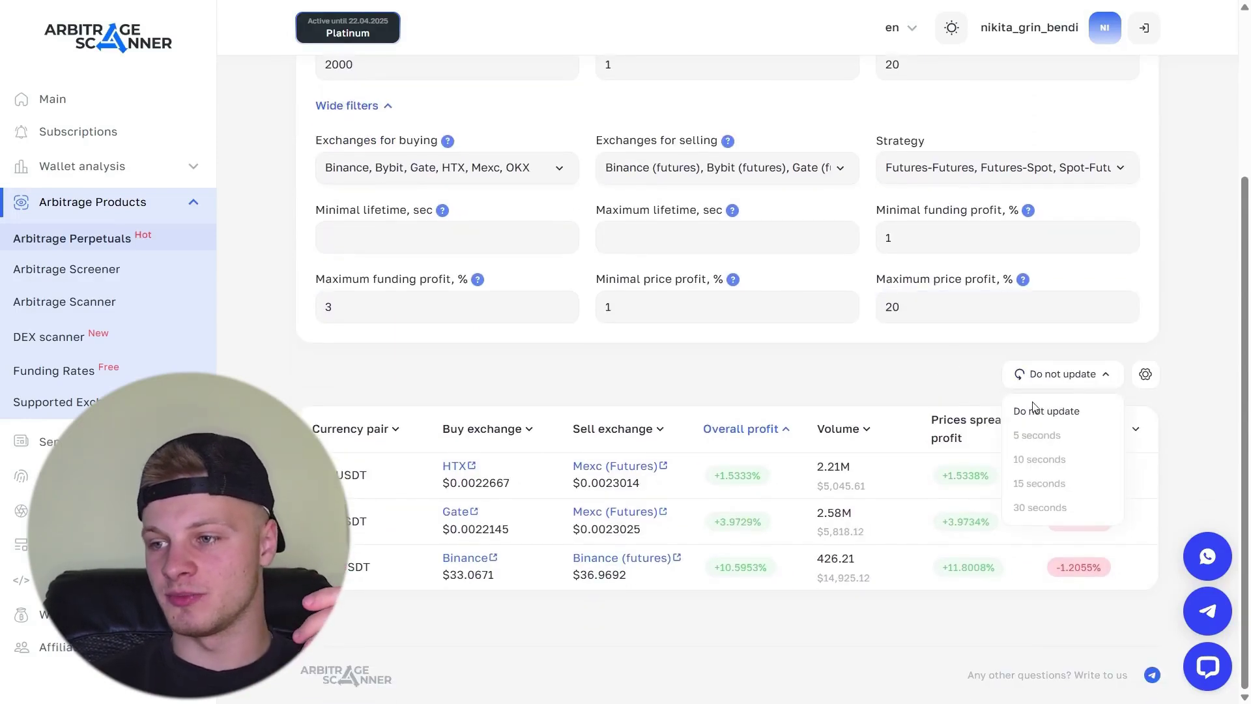
{"action": "left_click", "coordinate": [1030, 435]}
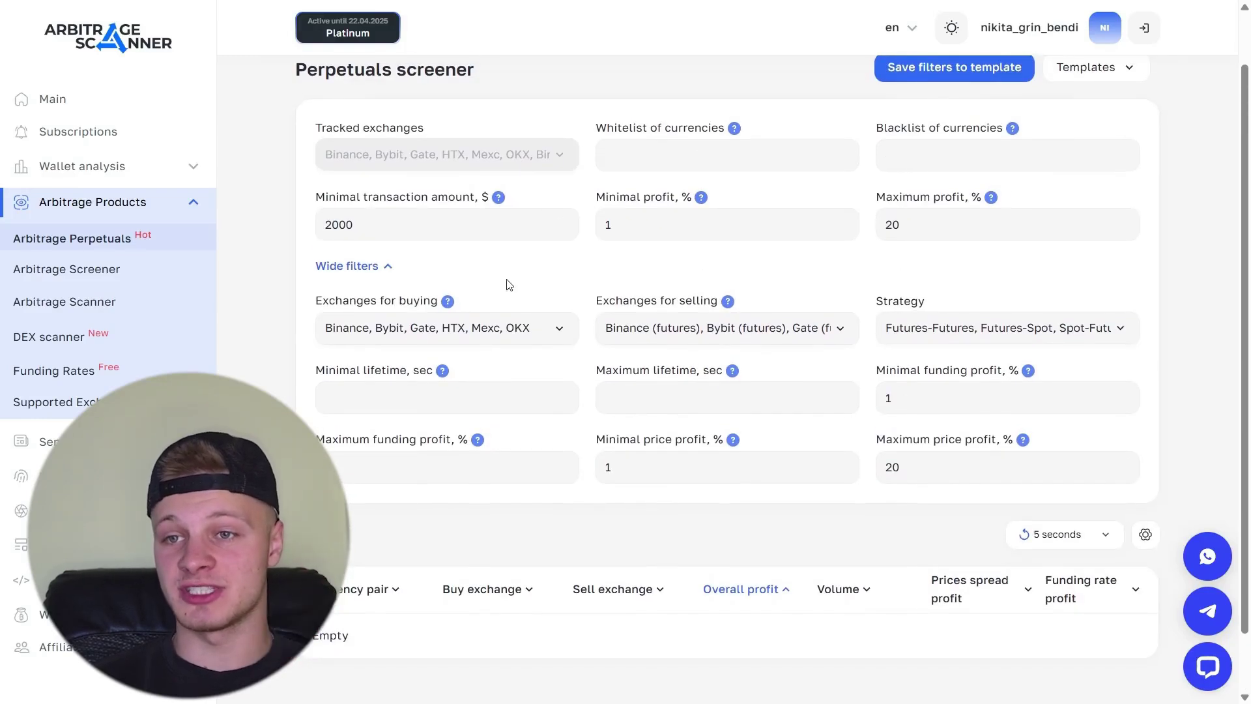
{"action": "double_click", "coordinate": [376, 216]}
{"action": "type", "text": "59"}
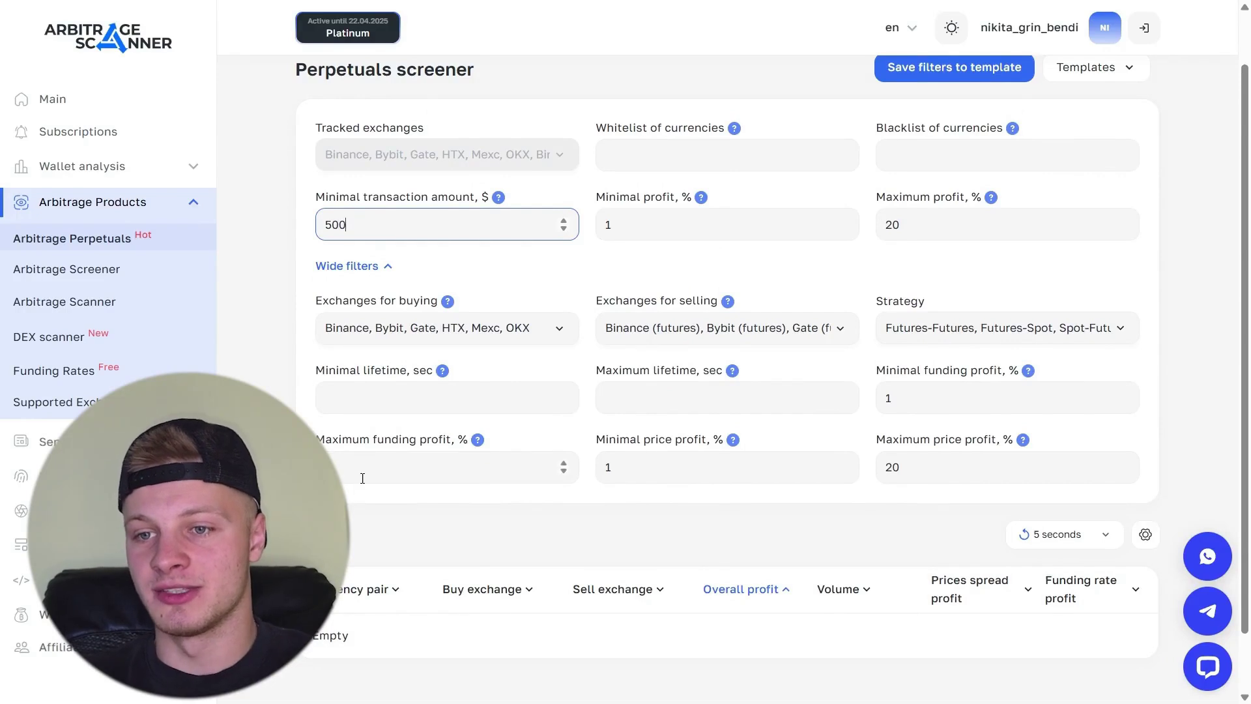
Clear the minimal funding profit and both price-profit limits, then scroll the results.
{"action": "double_click", "coordinate": [890, 398]}
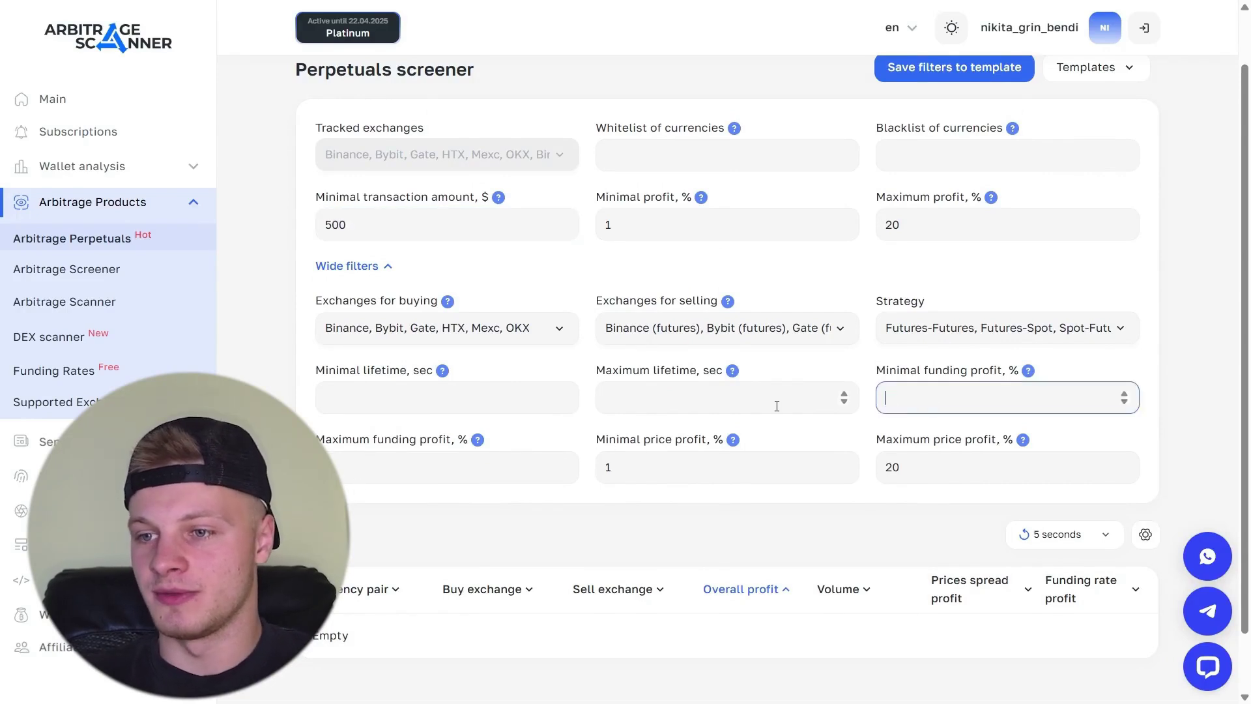
{"action": "double_click", "coordinate": [727, 479]}
{"action": "key", "text": "BackSpace"}
{"action": "double_click", "coordinate": [933, 463]}
{"action": "key", "text": "BackSpace"}
{"action": "scroll", "coordinate": [550, 525], "scroll_direction": "down", "scroll_amount": 7}
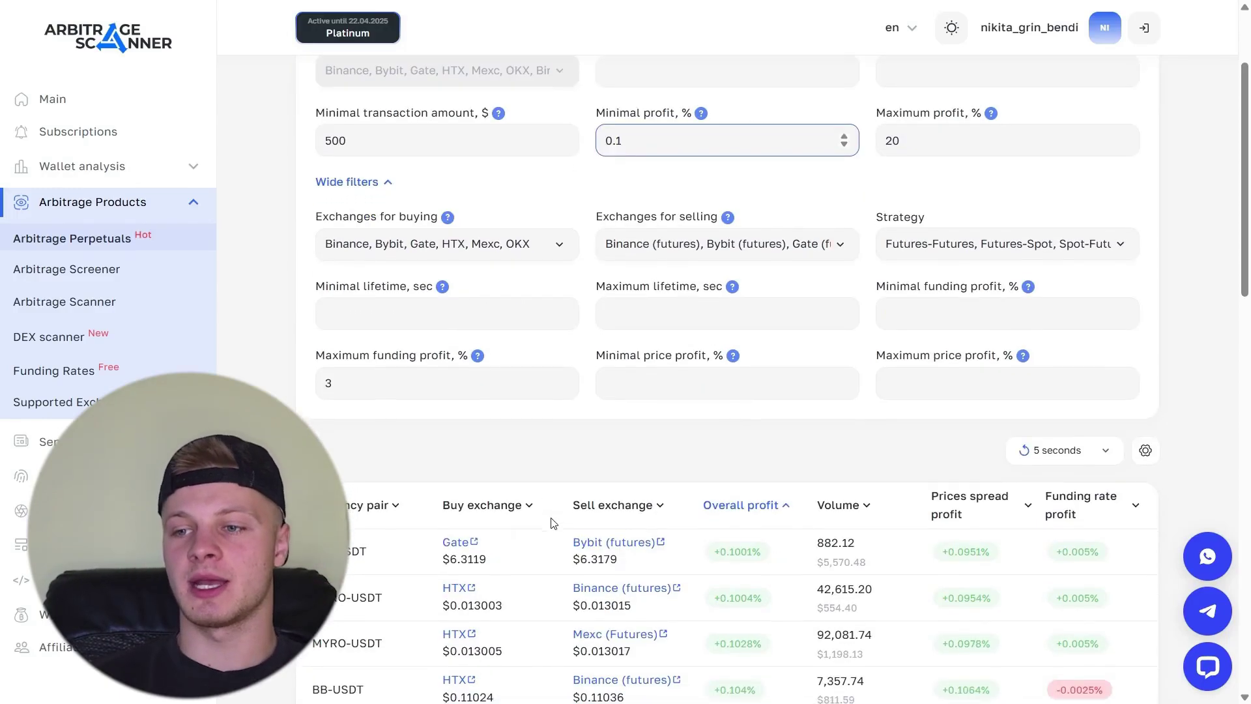
{"action": "scroll", "coordinate": [550, 523], "scroll_direction": "down", "scroll_amount": 10}
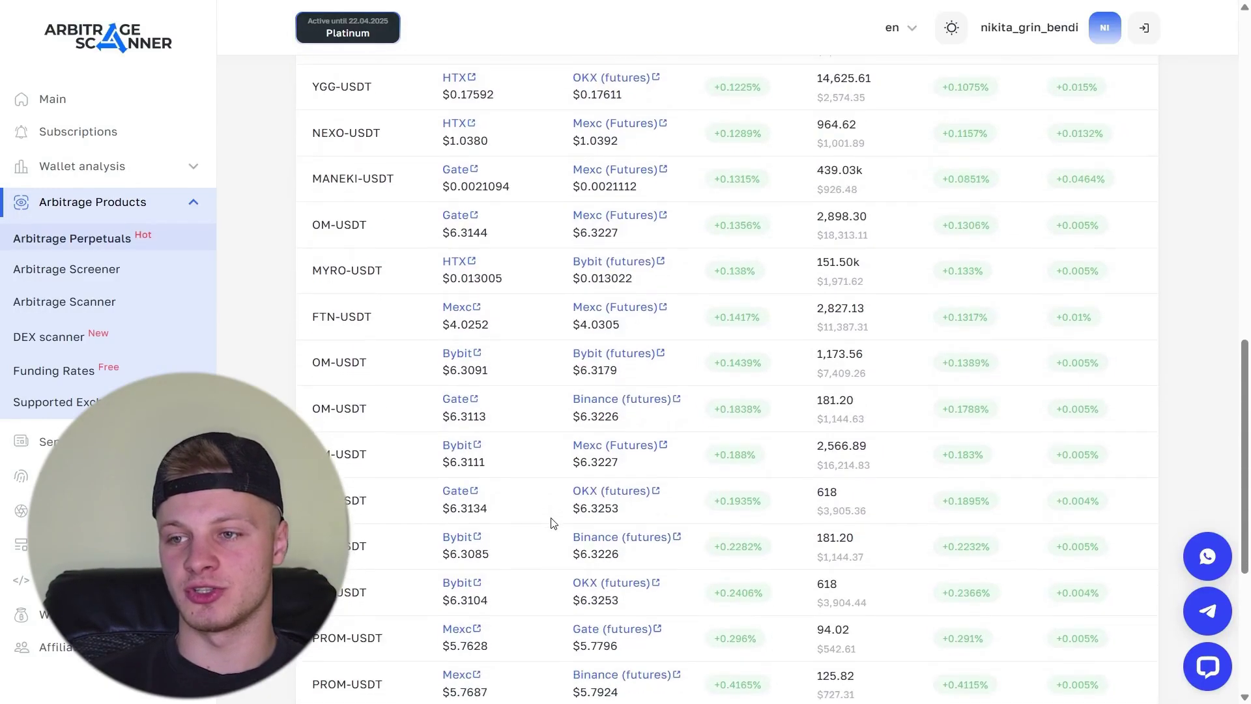
{"action": "scroll", "coordinate": [574, 520], "scroll_direction": "down", "scroll_amount": 2}
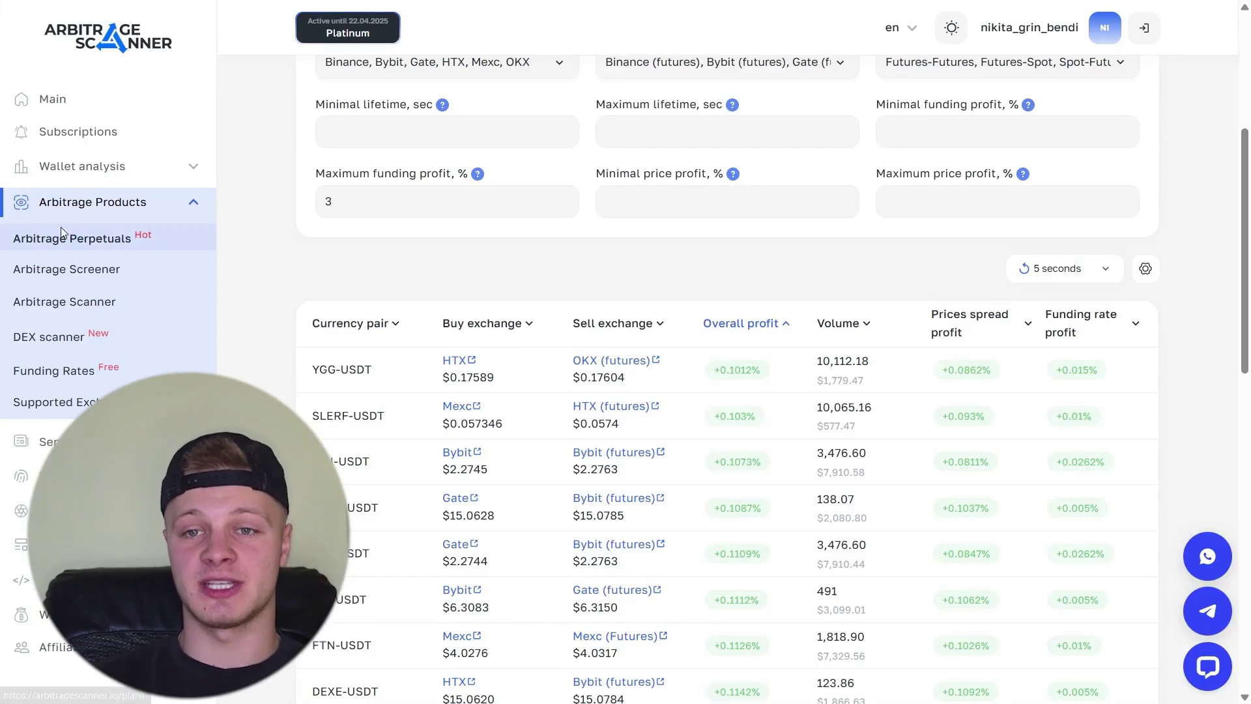
{"action": "left_click", "coordinate": [95, 279]}
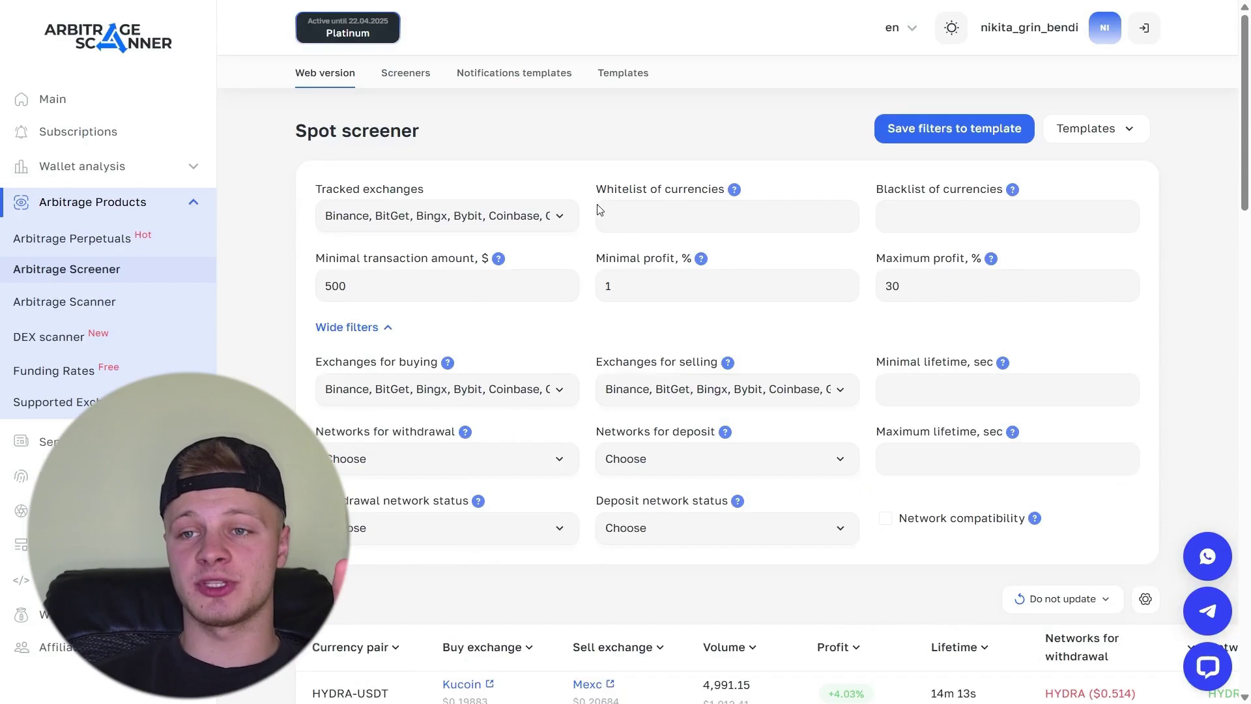
{"action": "left_click", "coordinate": [405, 215]}
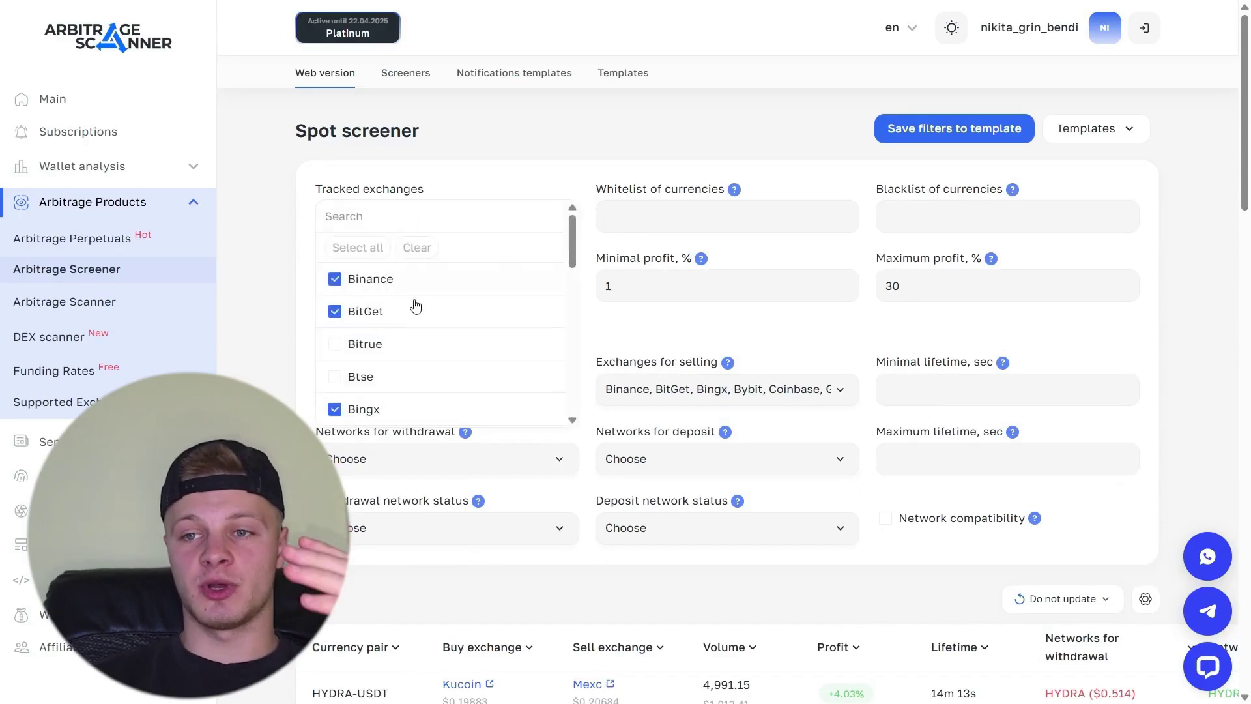
{"action": "scroll", "coordinate": [405, 385], "scroll_direction": "down", "scroll_amount": 1}
{"action": "scroll", "coordinate": [404, 397], "scroll_direction": "down", "scroll_amount": 5}
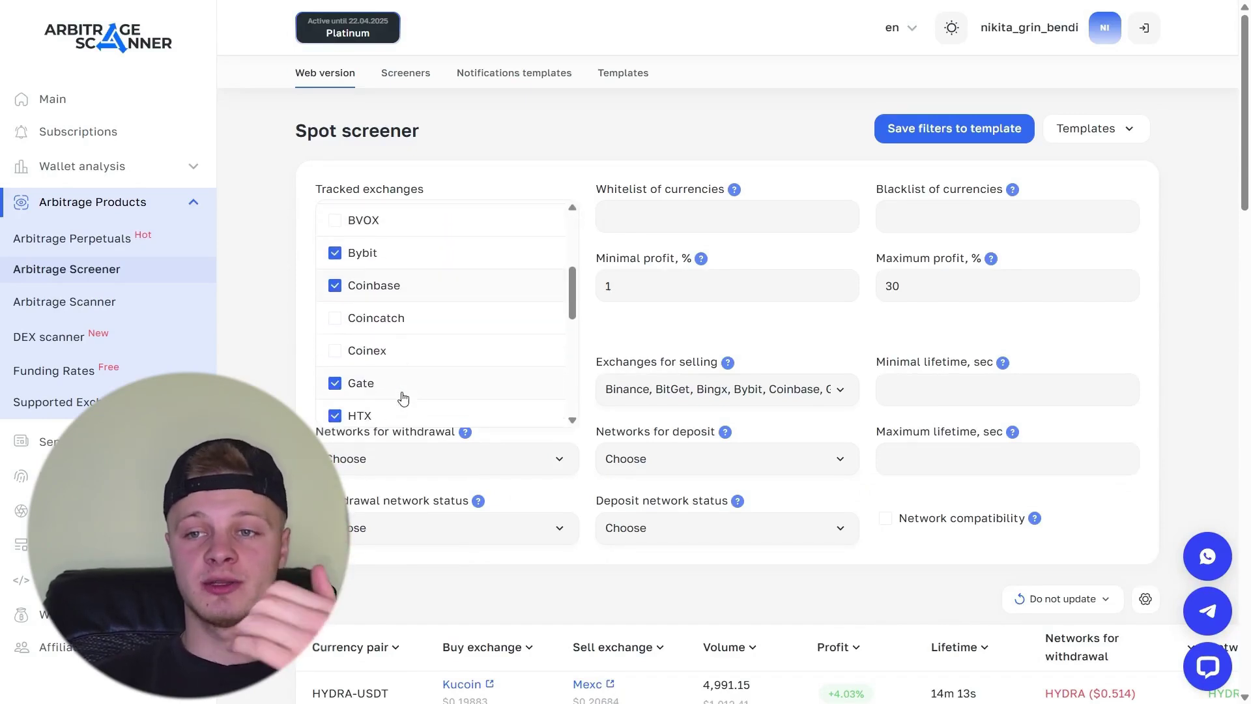
{"action": "scroll", "coordinate": [404, 397], "scroll_direction": "down", "scroll_amount": 3}
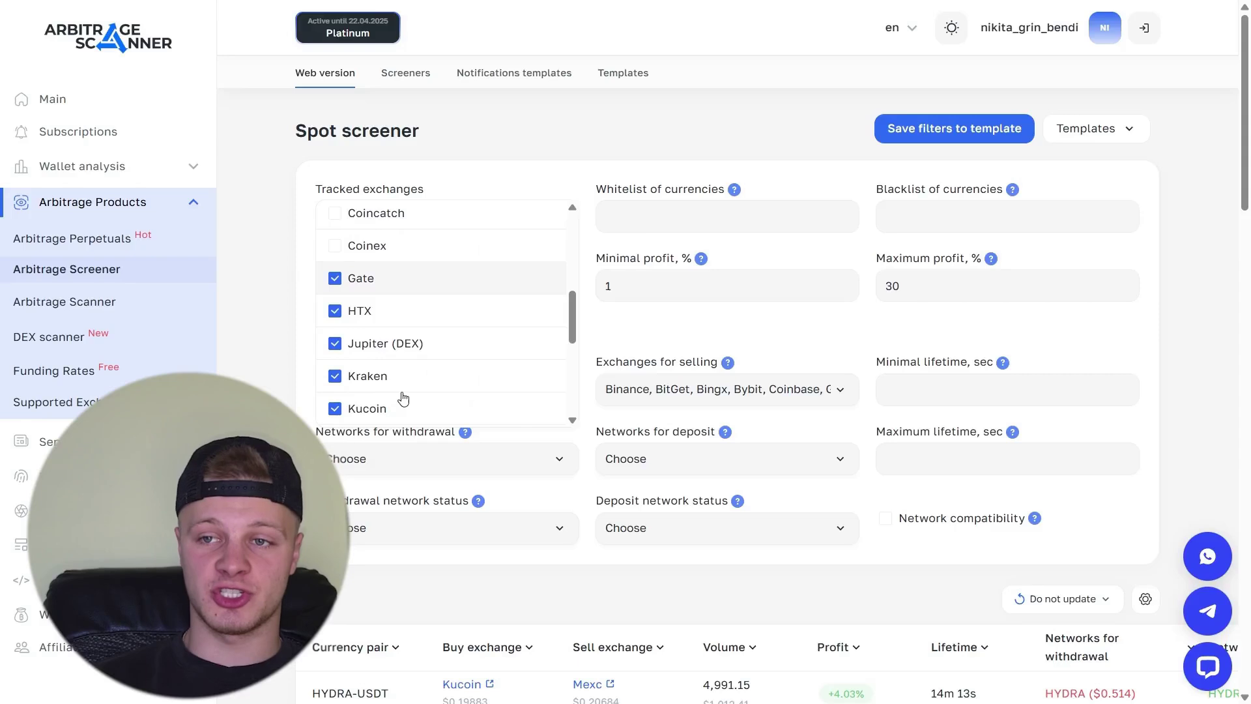
{"action": "left_click", "coordinate": [528, 163]}
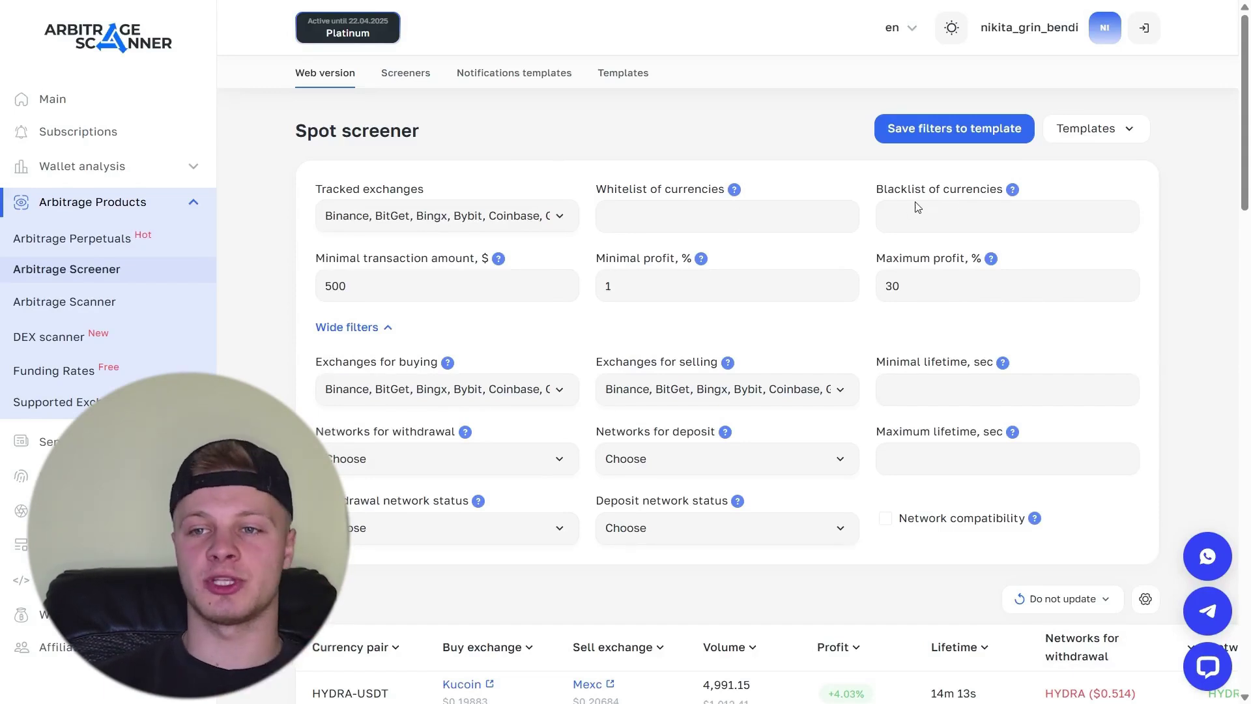
{"action": "double_click", "coordinate": [326, 277]}
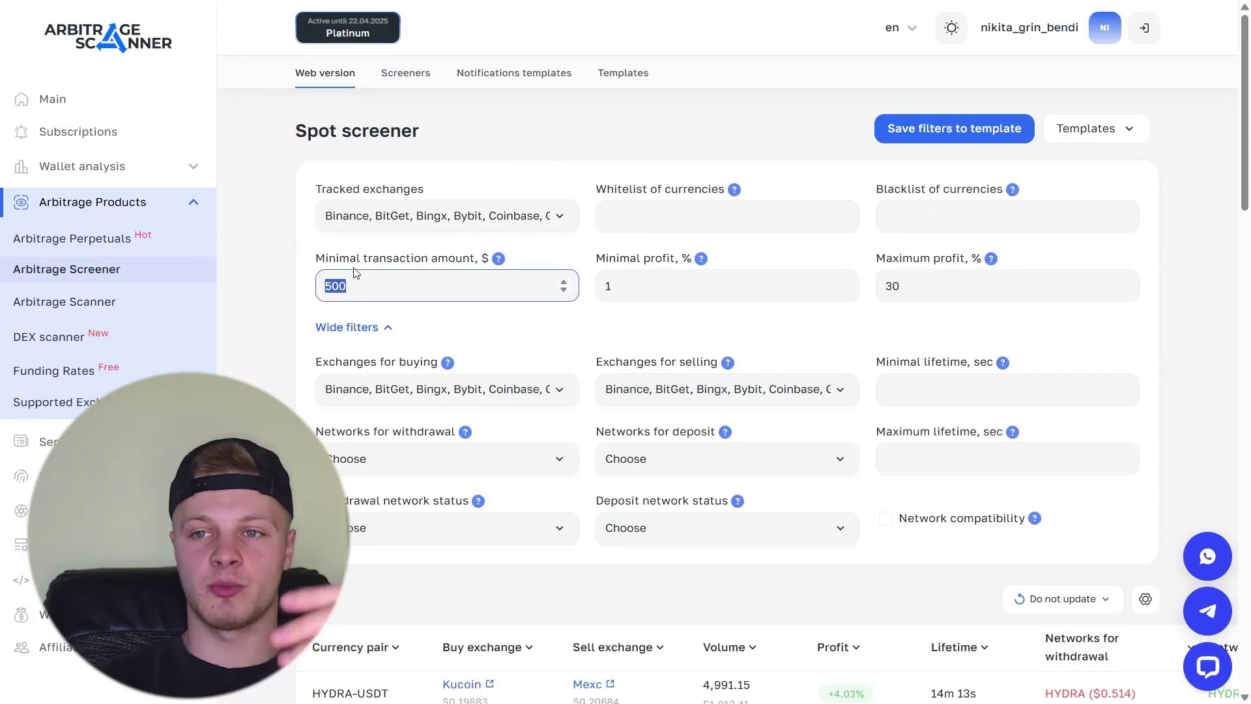
{"action": "double_click", "coordinate": [665, 296]}
{"action": "key", "text": "Tab"}
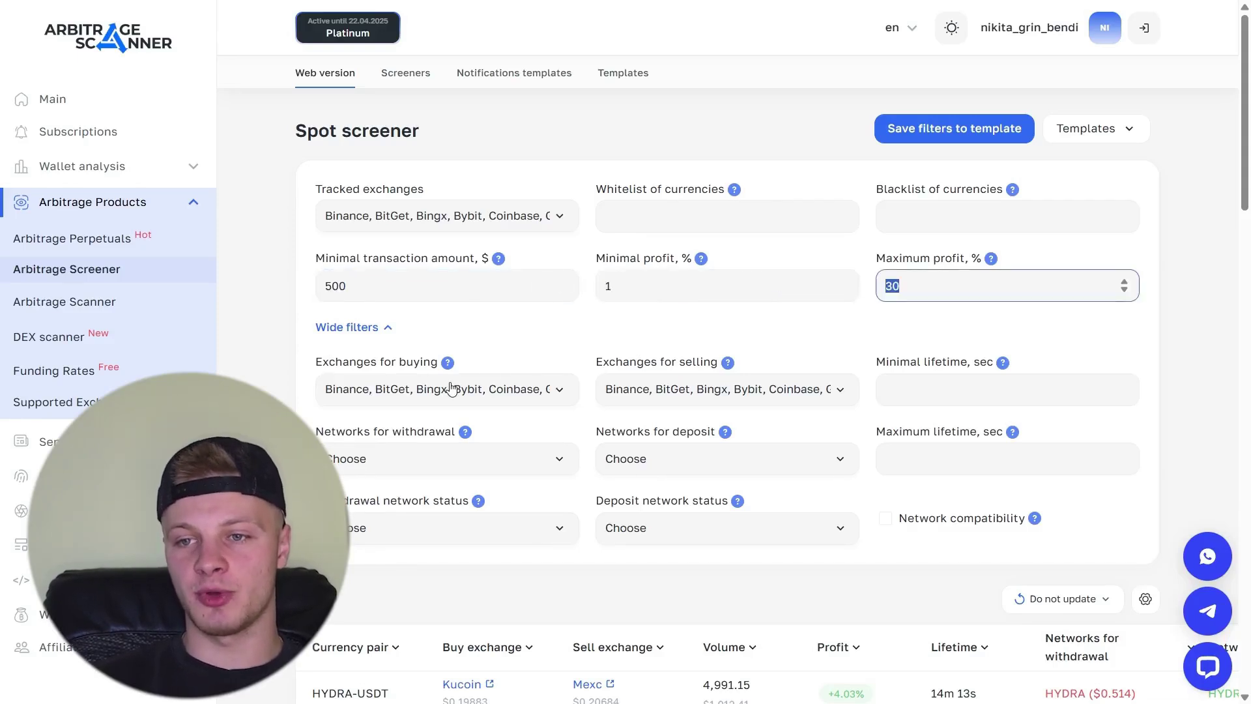
{"action": "scroll", "coordinate": [363, 378], "scroll_direction": "down", "scroll_amount": 1}
{"action": "left_click", "coordinate": [467, 348]}
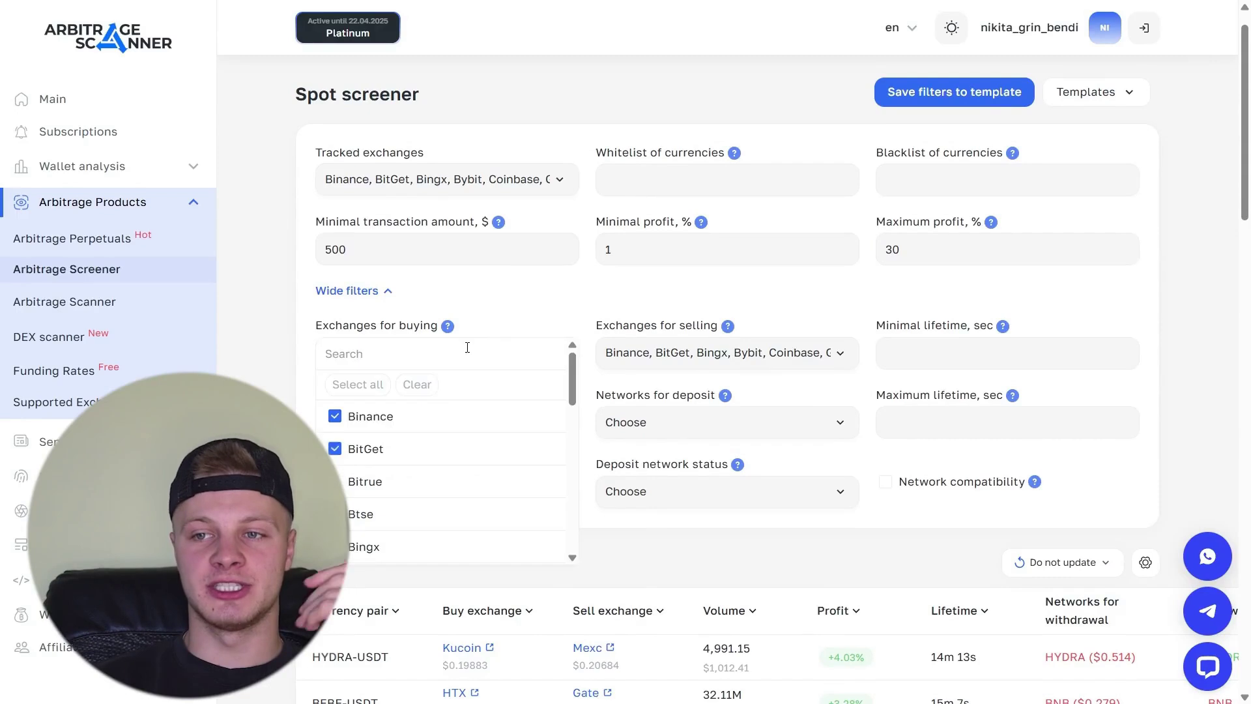
{"action": "left_click", "coordinate": [623, 310]}
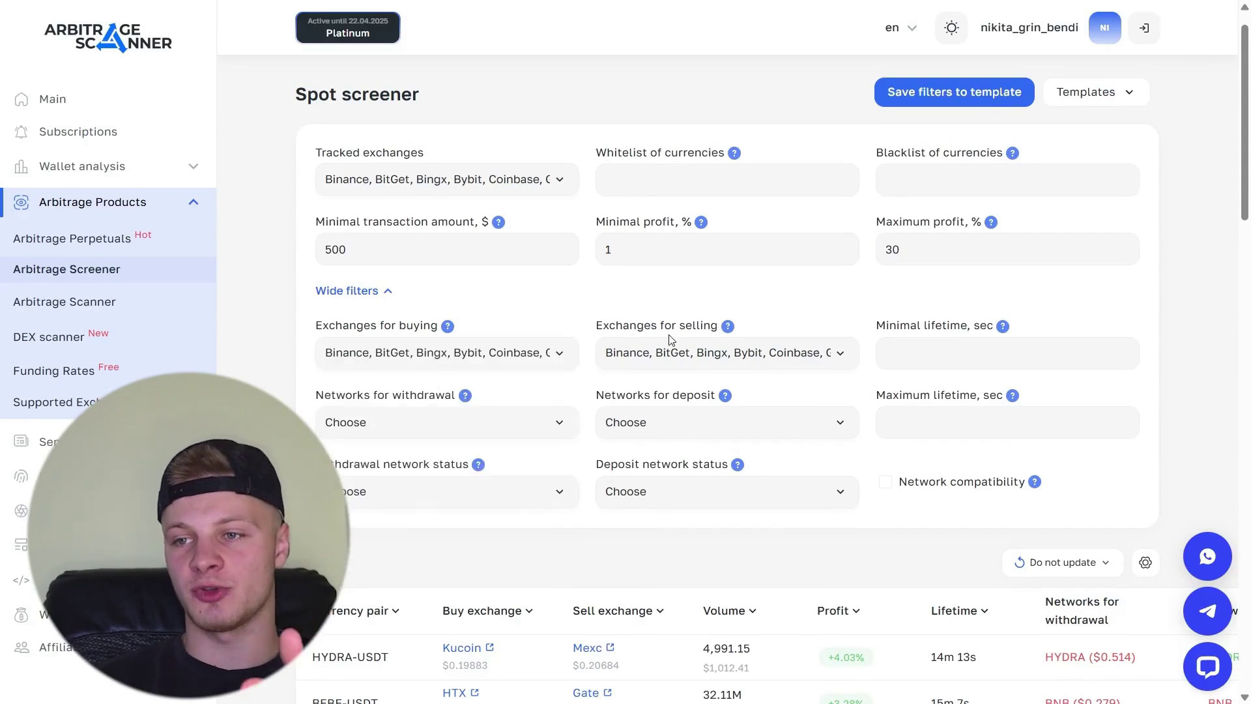
{"action": "scroll", "coordinate": [803, 296], "scroll_direction": "down", "scroll_amount": 1}
{"action": "left_click", "coordinate": [972, 333]}
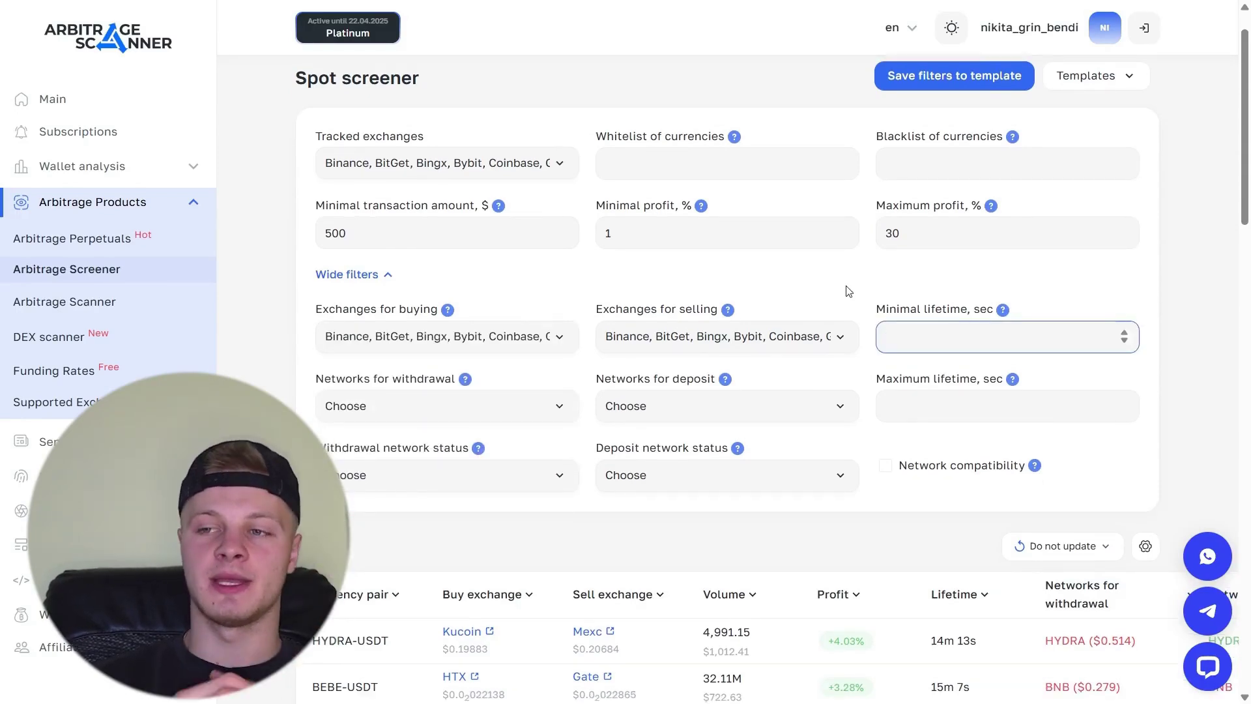
{"action": "left_click", "coordinate": [891, 281]}
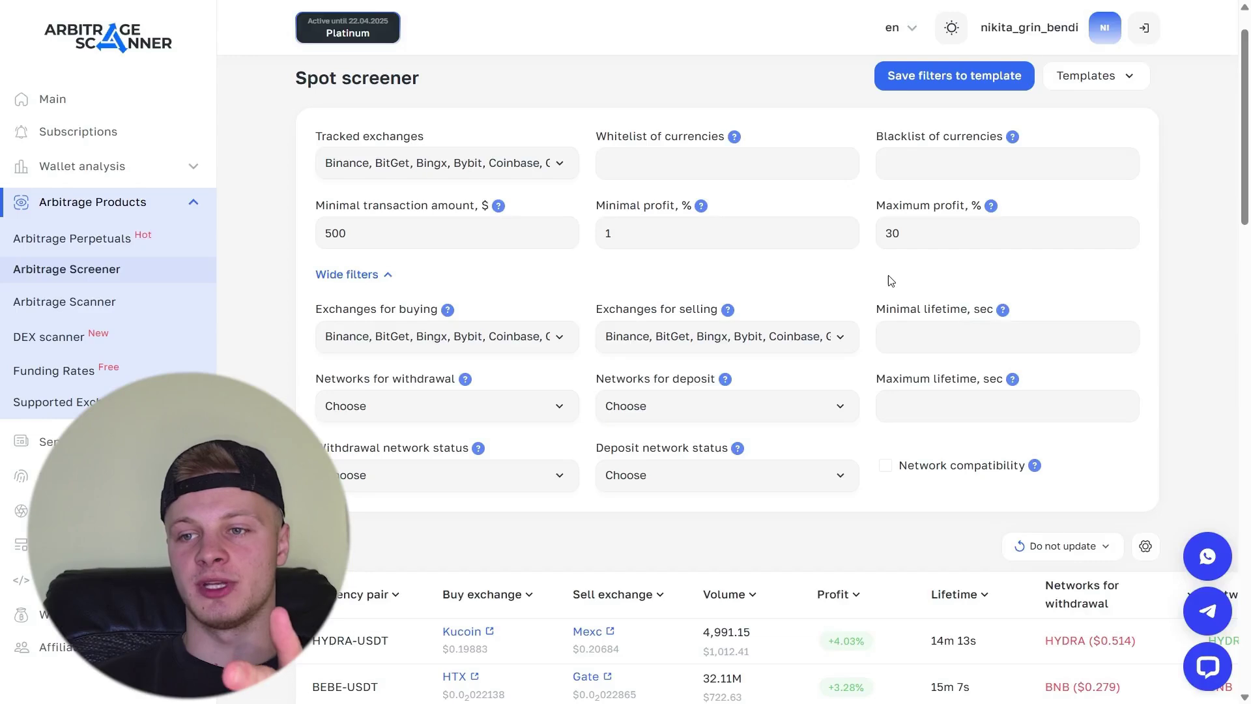
{"action": "left_click", "coordinate": [394, 411]}
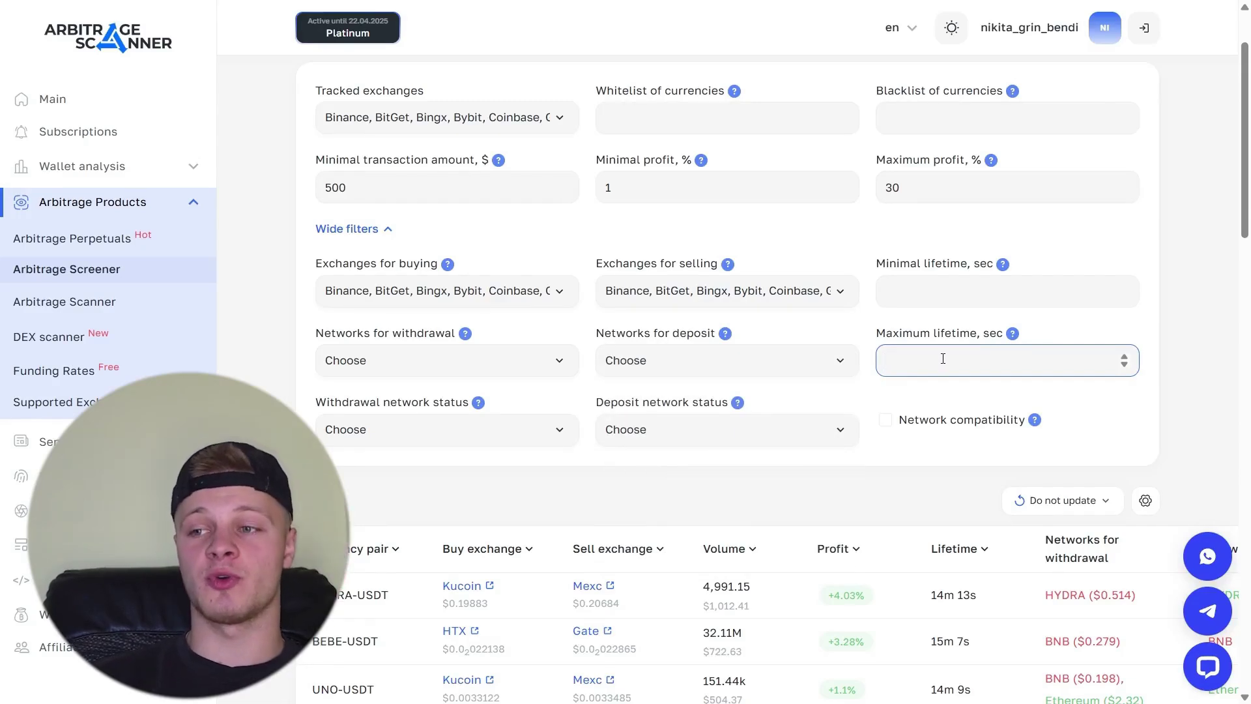
{"action": "left_click", "coordinate": [490, 413]}
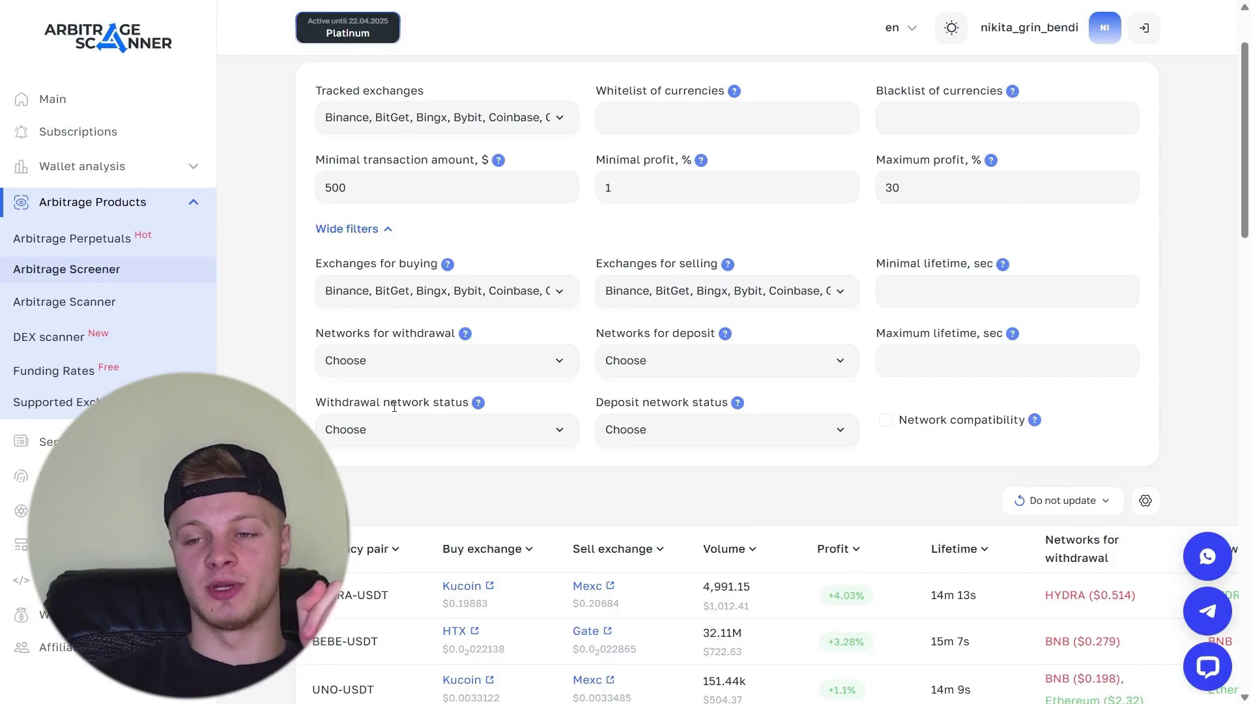
{"action": "scroll", "coordinate": [422, 397], "scroll_direction": "down", "scroll_amount": 1}
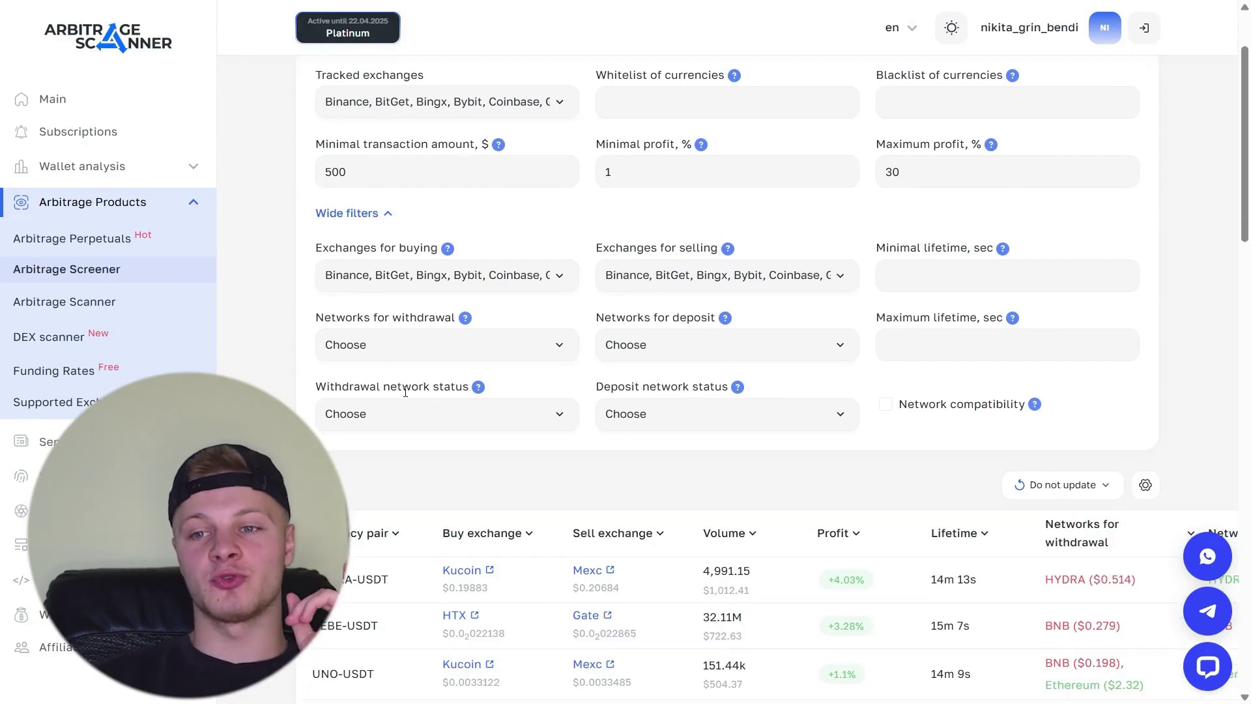
{"action": "left_click", "coordinate": [381, 425]}
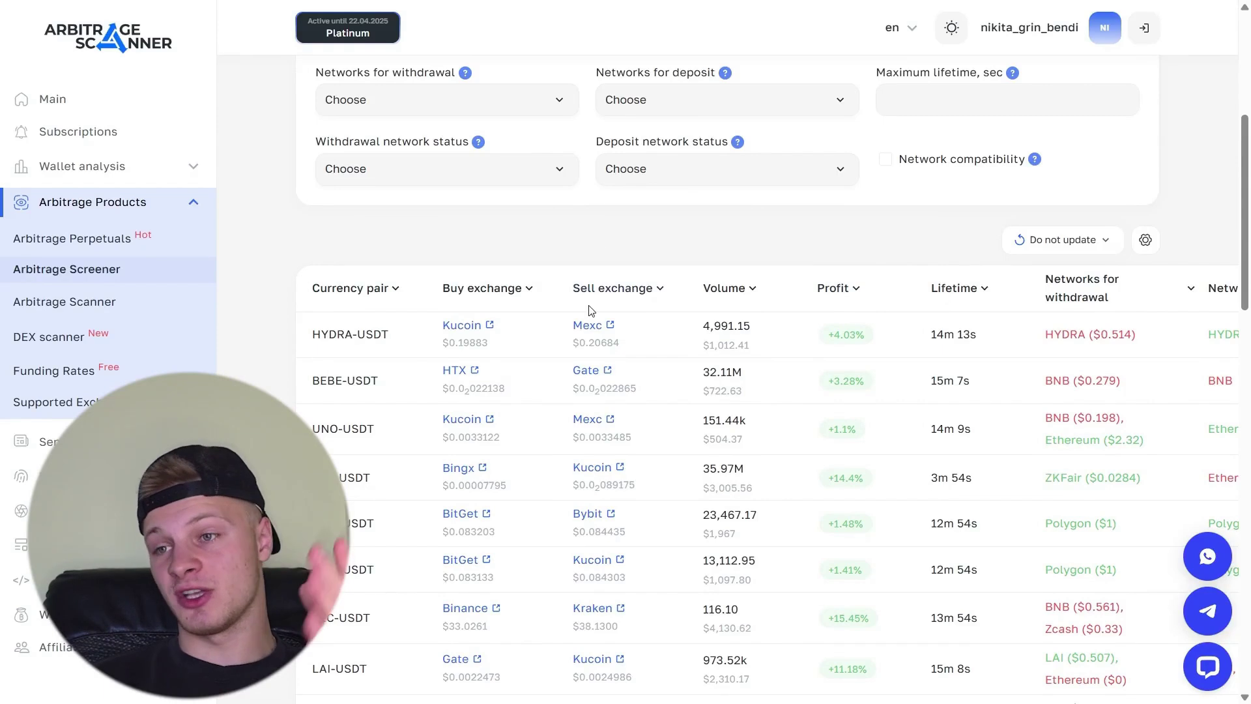
{"action": "scroll", "coordinate": [590, 323], "scroll_direction": "down", "scroll_amount": 2}
{"action": "scroll", "coordinate": [806, 296], "scroll_direction": "right", "scroll_amount": 3}
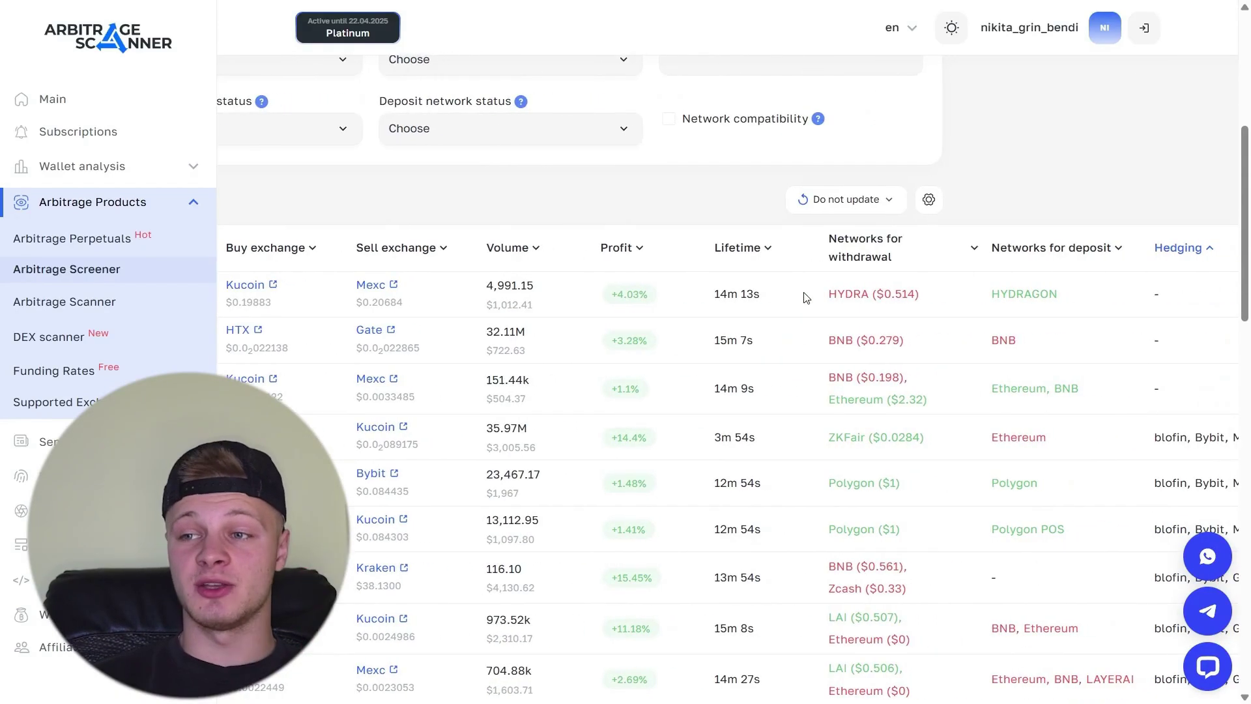
{"action": "scroll", "coordinate": [874, 329], "scroll_direction": "right", "scroll_amount": 1}
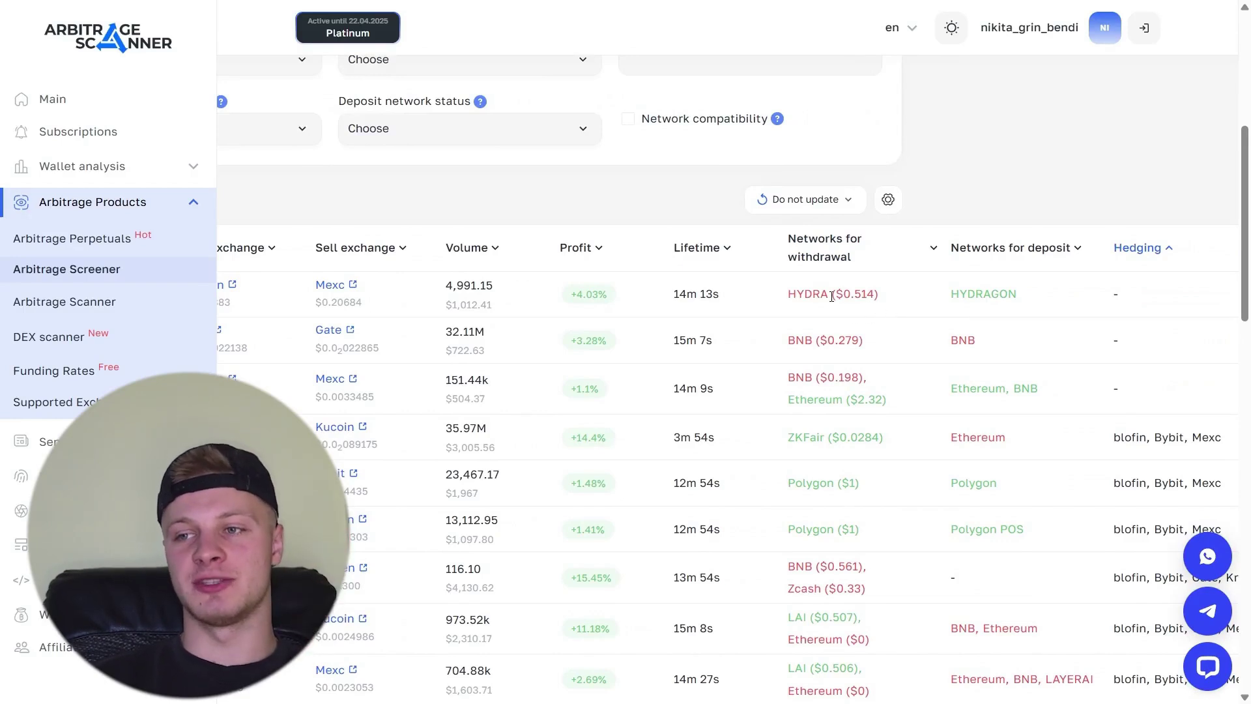
{"action": "mouse_move", "coordinate": [867, 297]}
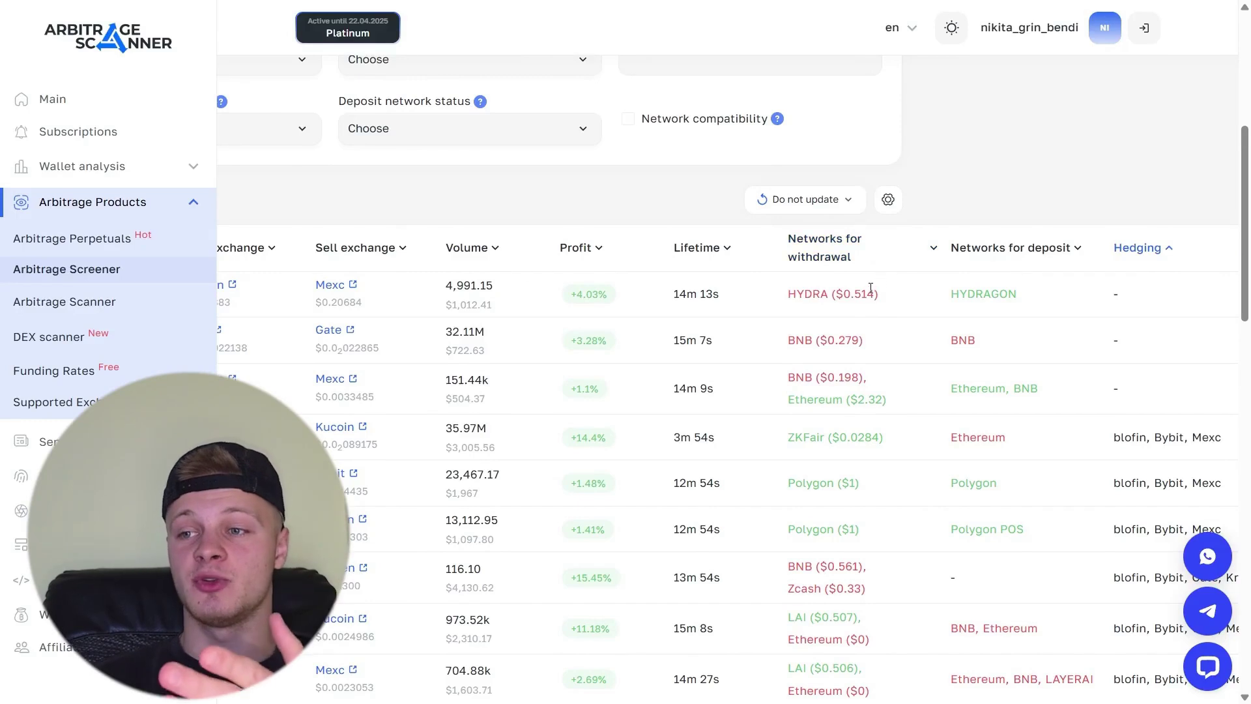
{"action": "scroll", "coordinate": [911, 295], "scroll_direction": "right", "scroll_amount": 3}
{"action": "scroll", "coordinate": [911, 295], "scroll_direction": "down", "scroll_amount": 1}
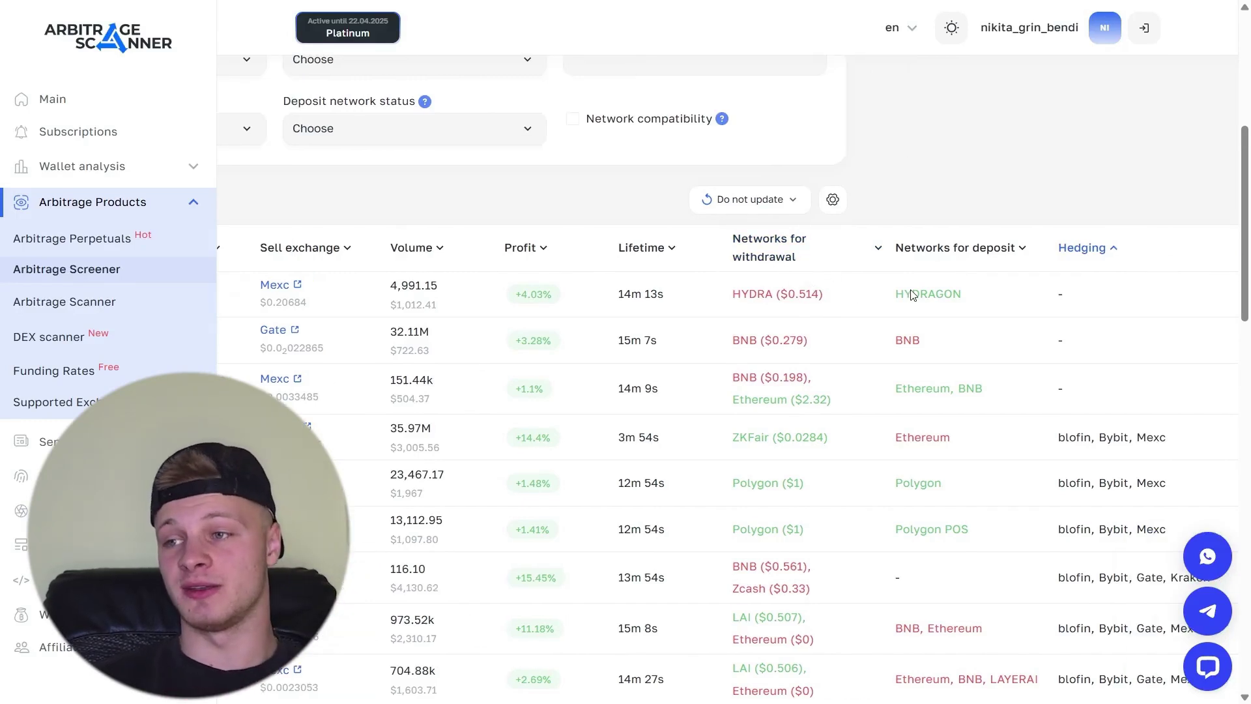
{"action": "scroll", "coordinate": [984, 368], "scroll_direction": "left", "scroll_amount": 1}
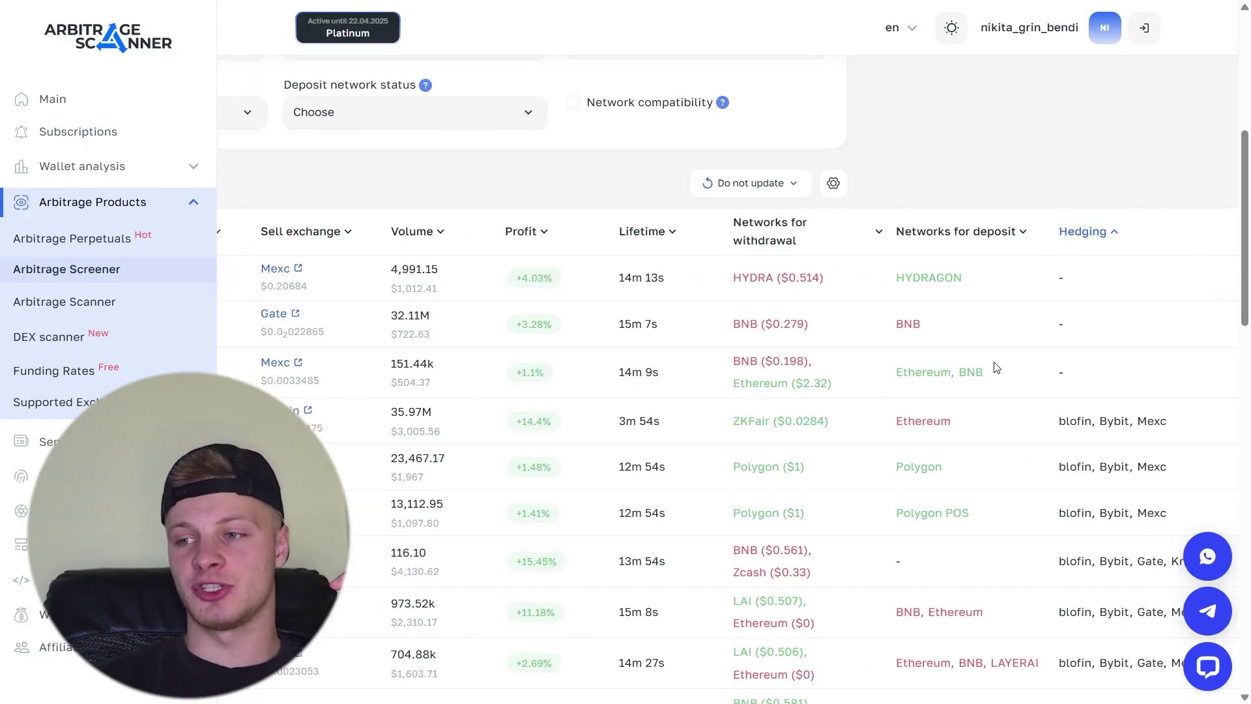
{"action": "scroll", "coordinate": [984, 369], "scroll_direction": "left", "scroll_amount": 4}
{"action": "scroll", "coordinate": [574, 286], "scroll_direction": "up", "scroll_amount": 5}
{"action": "scroll", "coordinate": [573, 286], "scroll_direction": "up", "scroll_amount": 1}
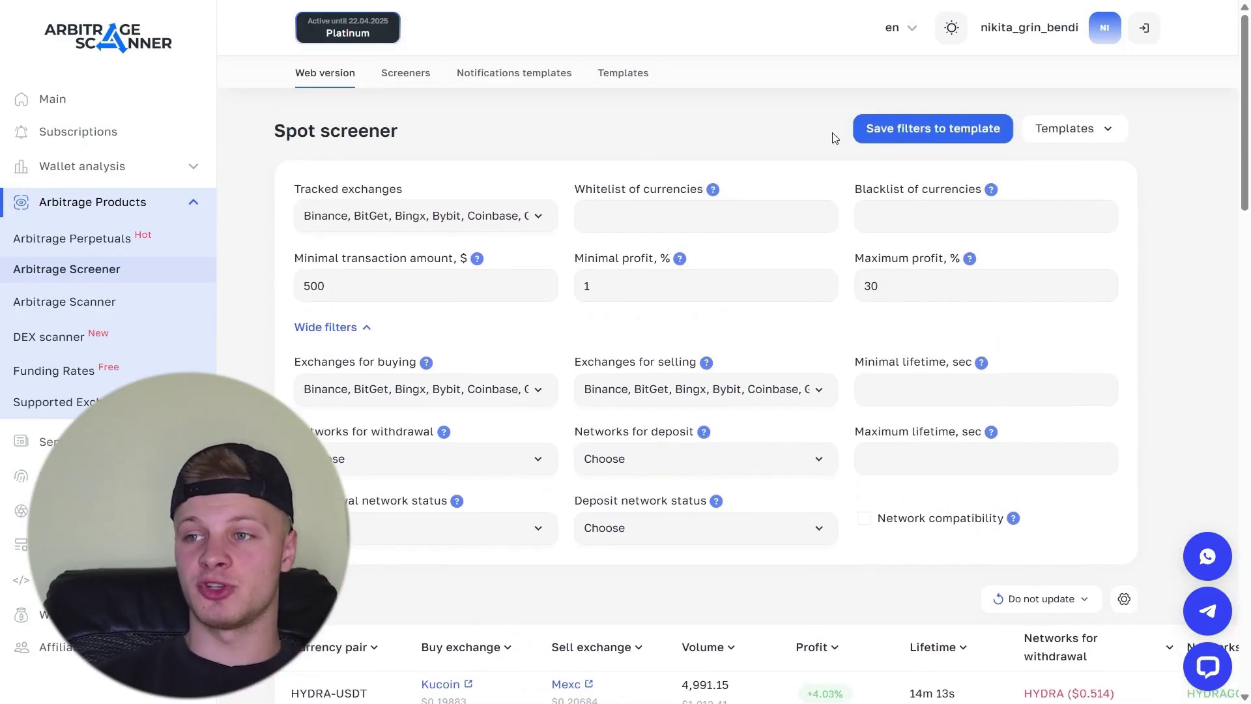
Start saving the current filters as a template and focus its name field.
{"action": "left_click", "coordinate": [905, 134]}
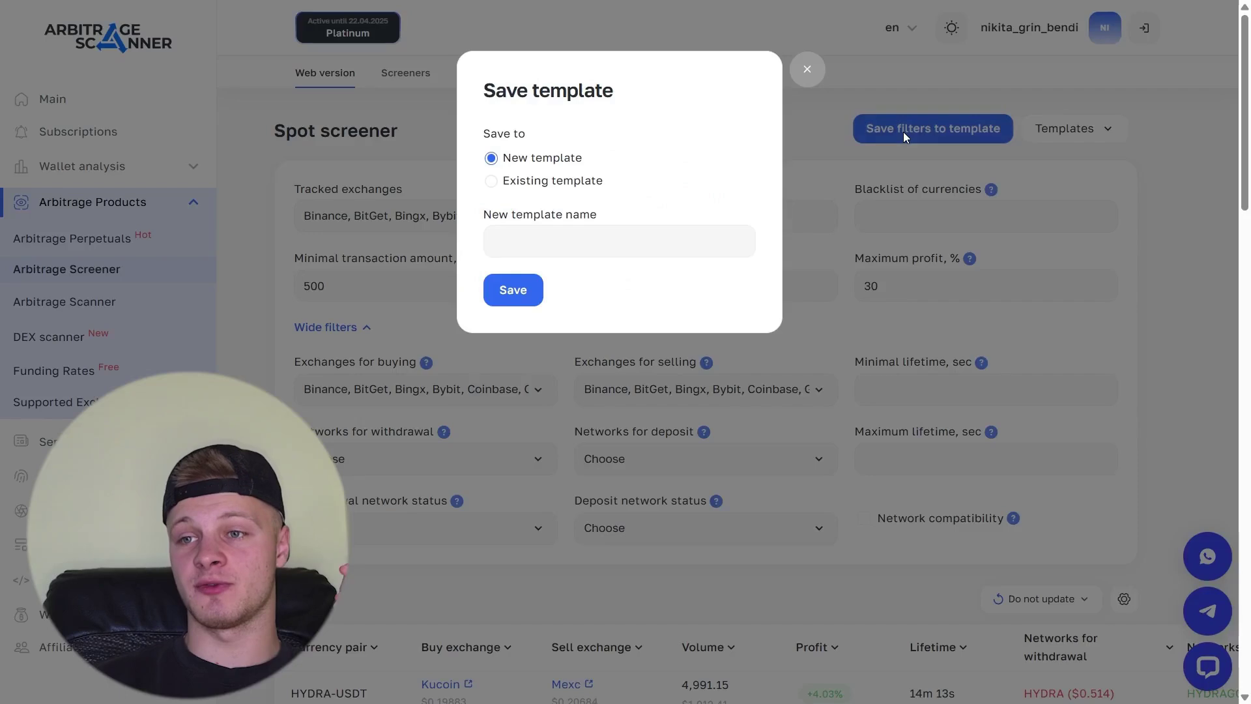
{"action": "left_click", "coordinate": [535, 238]}
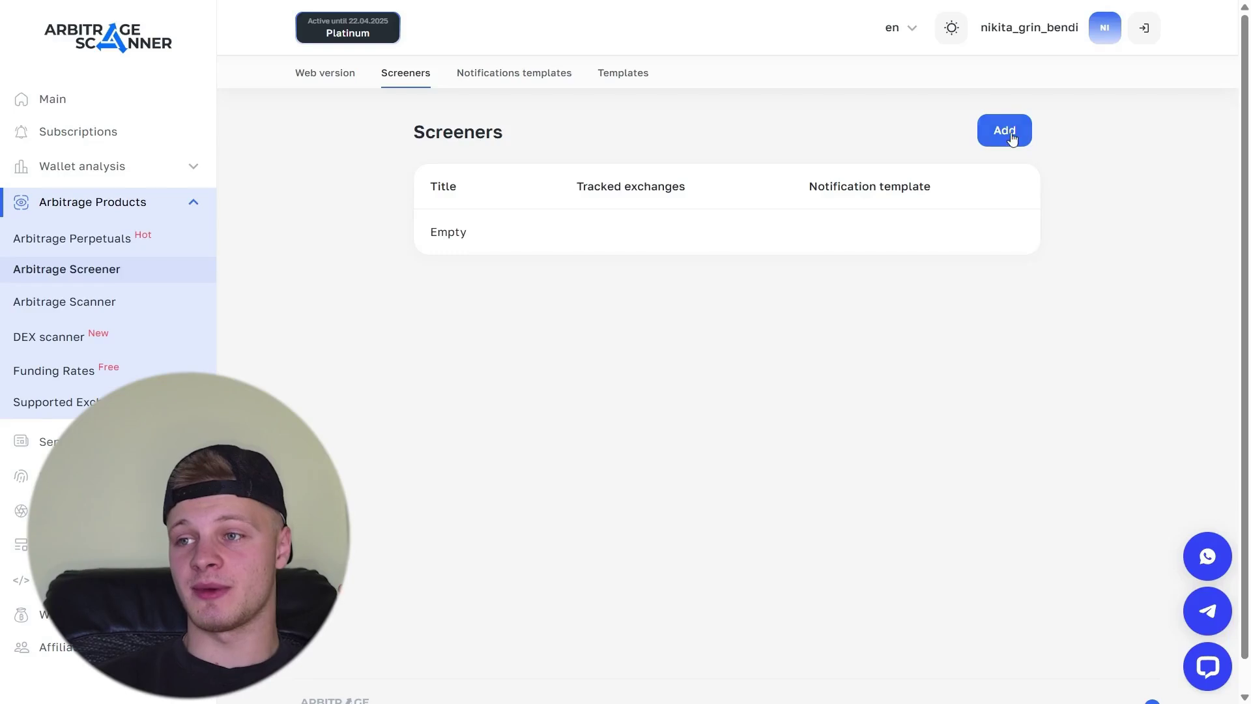
Create a new screener titled 'giugi' and choose its tracked exchanges.
{"action": "left_click", "coordinate": [1008, 133]}
{"action": "type", "text": "giugi"}
{"action": "left_click", "coordinate": [621, 321]}
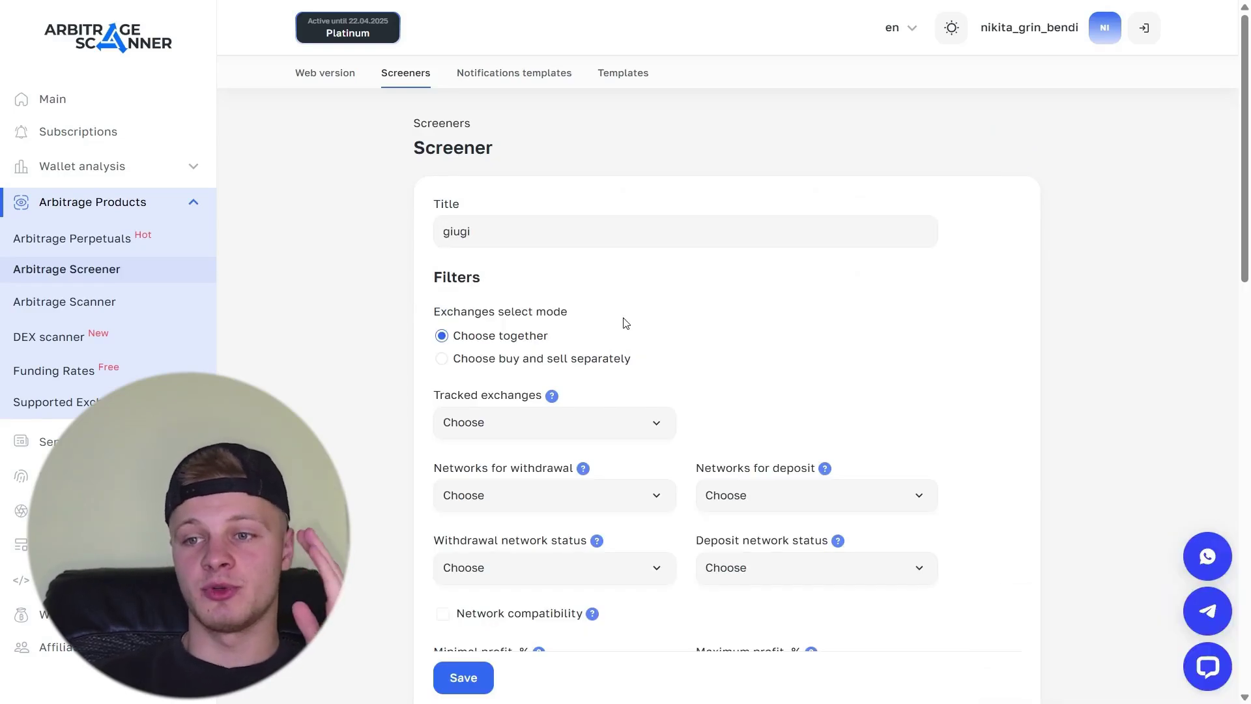
{"action": "scroll", "coordinate": [624, 324], "scroll_direction": "down", "scroll_amount": 1}
{"action": "left_click", "coordinate": [503, 405]}
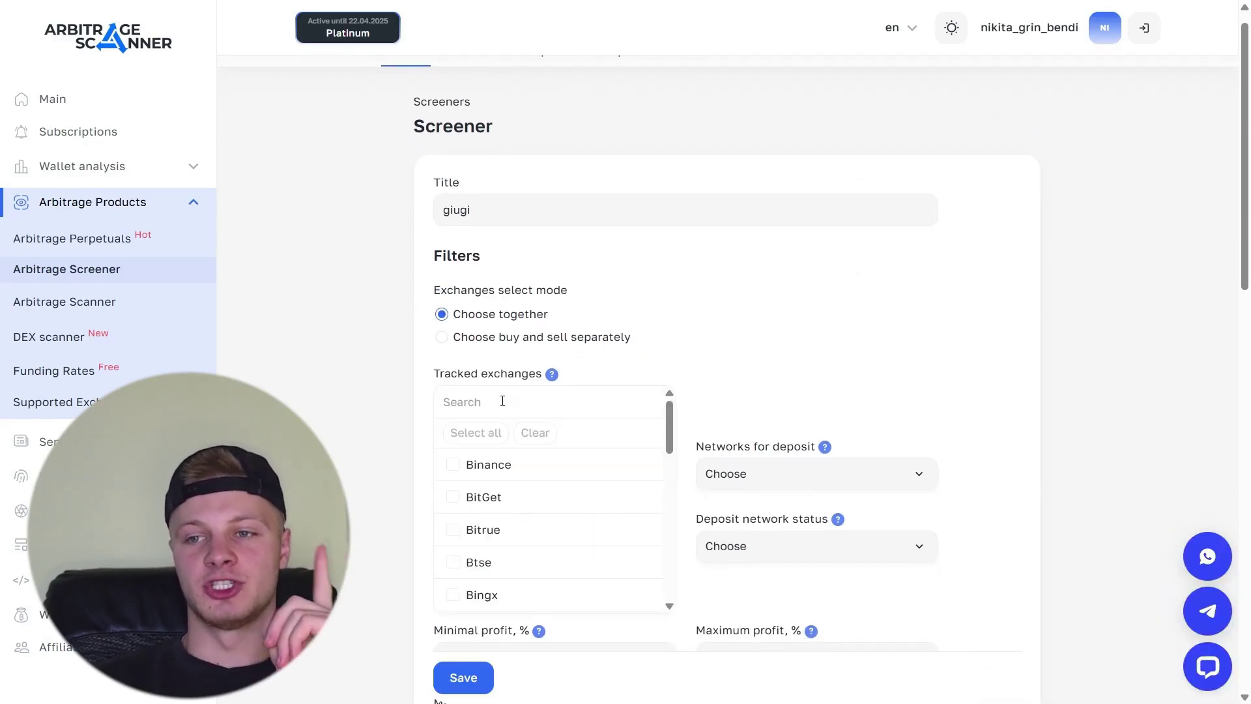
{"action": "left_click", "coordinate": [770, 345]}
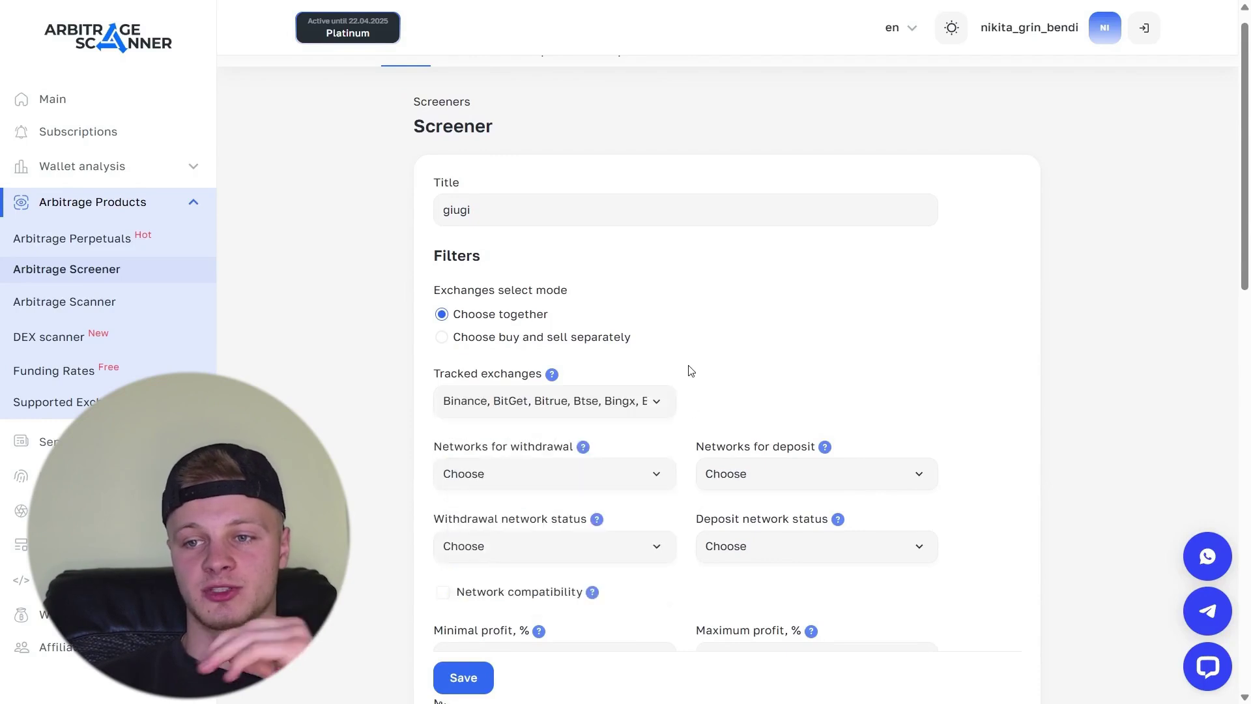
Set the withdrawal and deposit networks and their network status options.
{"action": "scroll", "coordinate": [692, 371], "scroll_direction": "down", "scroll_amount": 1}
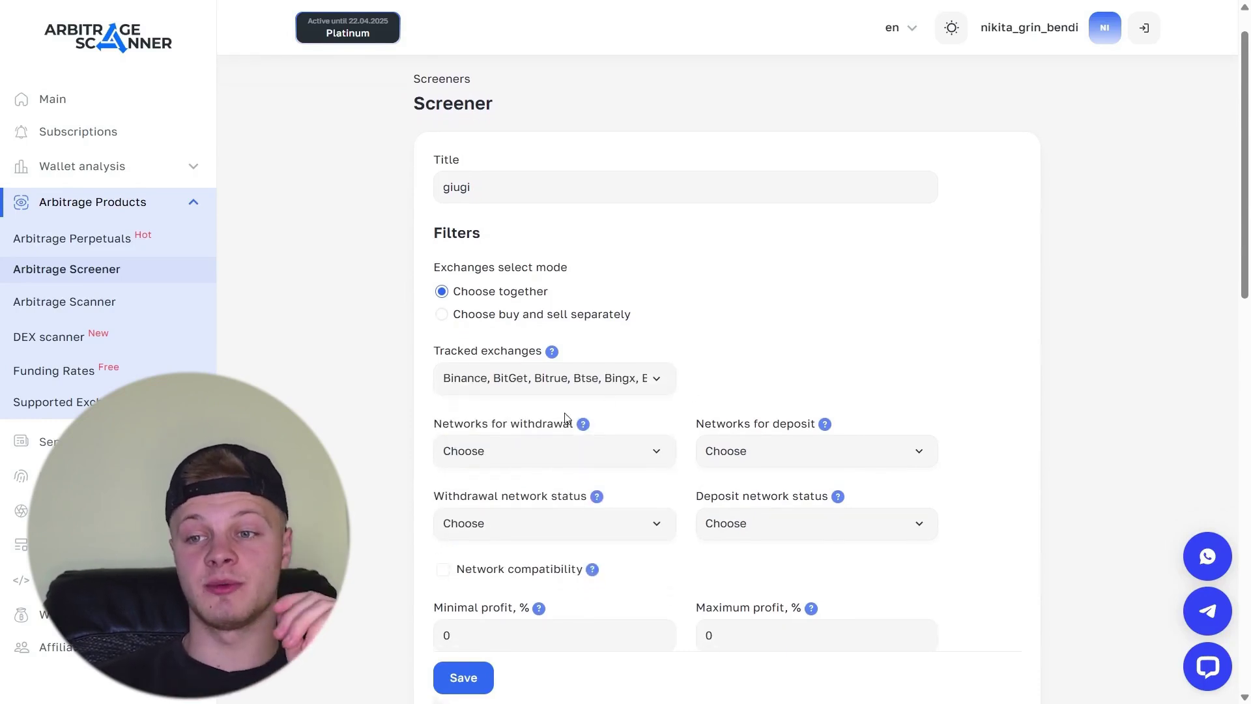
{"action": "left_click", "coordinate": [518, 451]}
{"action": "scroll", "coordinate": [482, 573], "scroll_direction": "down", "scroll_amount": 1}
{"action": "left_click", "coordinate": [741, 395]}
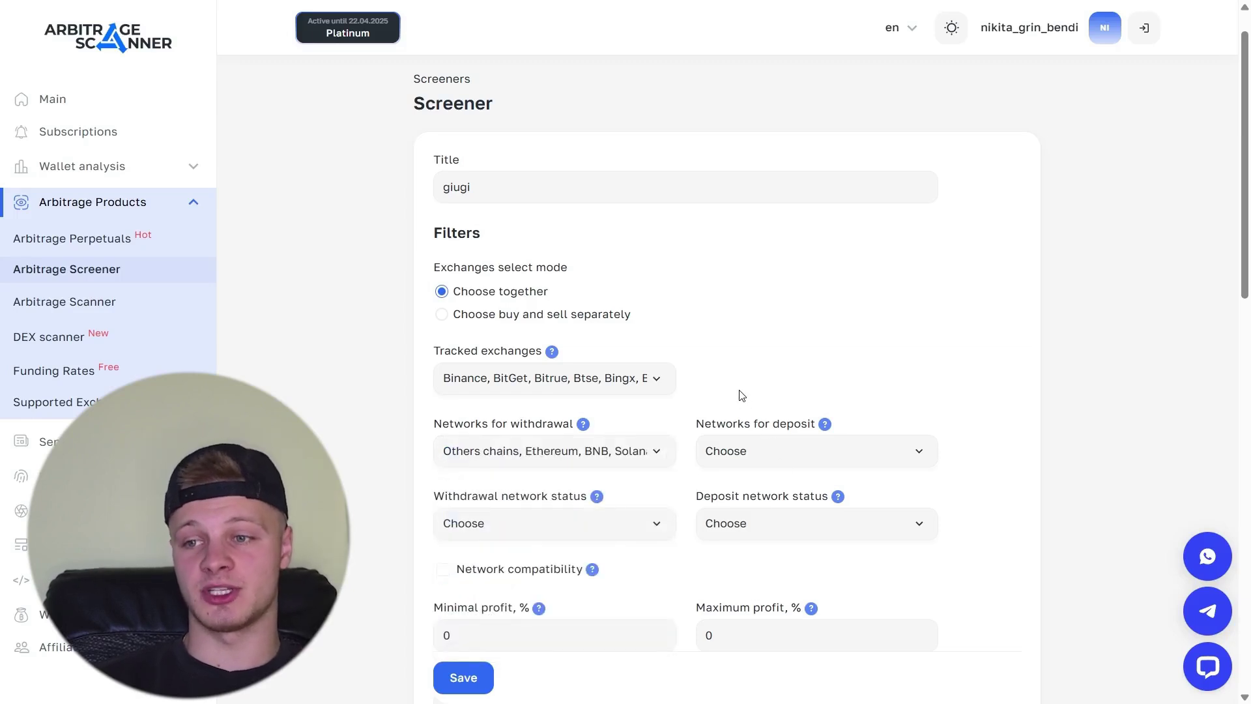
{"action": "left_click", "coordinate": [792, 450]}
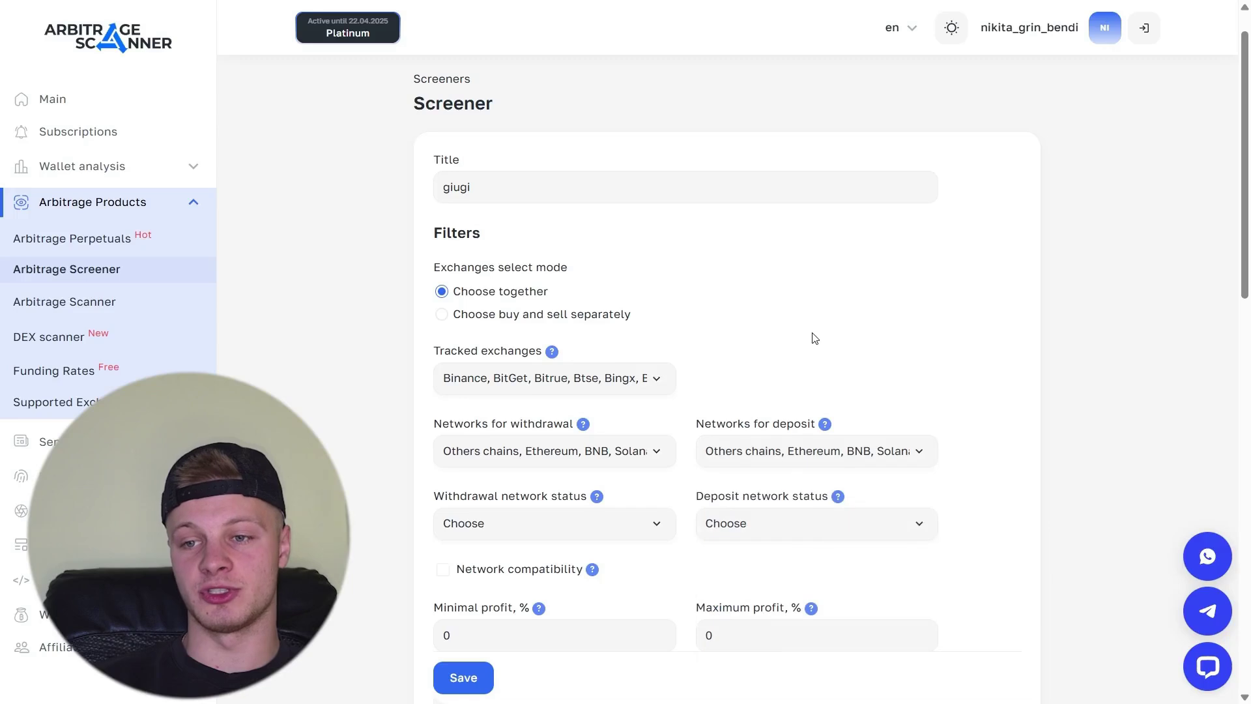
{"action": "left_click", "coordinate": [554, 524]}
{"action": "scroll", "coordinate": [597, 485], "scroll_direction": "down", "scroll_amount": 1}
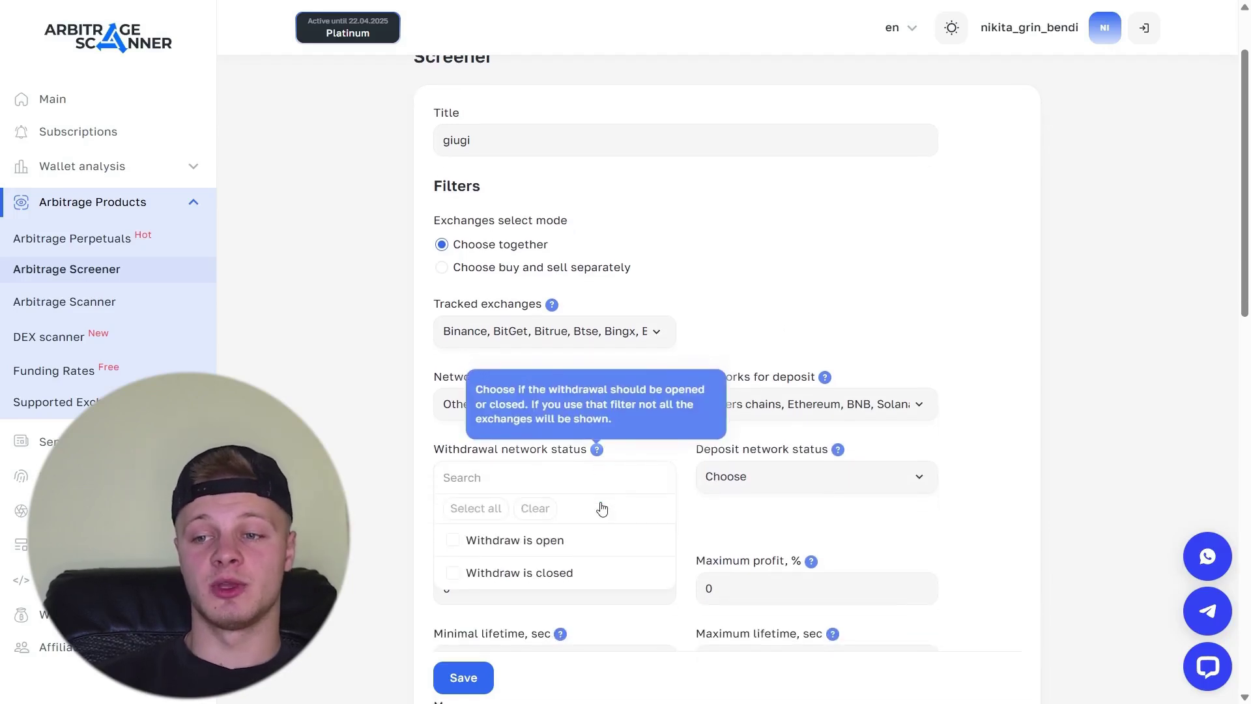
{"action": "left_click", "coordinate": [717, 482]}
{"action": "scroll", "coordinate": [852, 532], "scroll_direction": "down", "scroll_amount": 1}
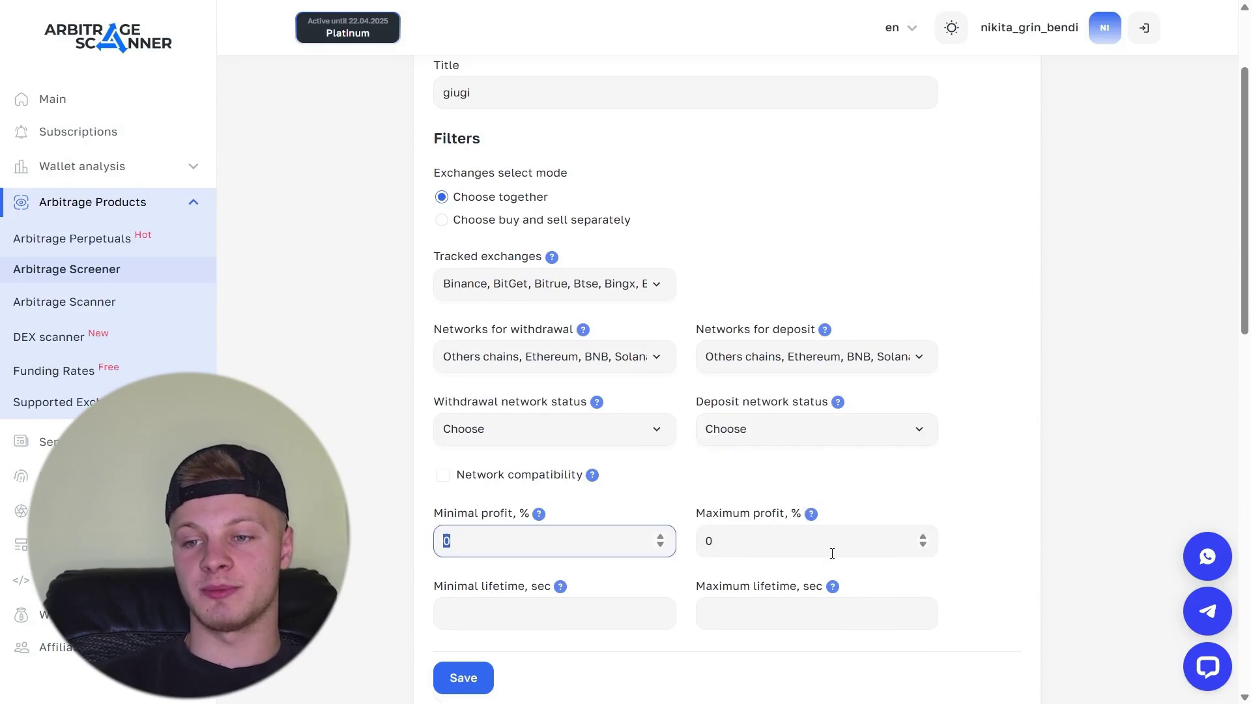
Scroll down the screener form to the Notifications settings.
{"action": "scroll", "coordinate": [572, 620], "scroll_direction": "down", "scroll_amount": 5}
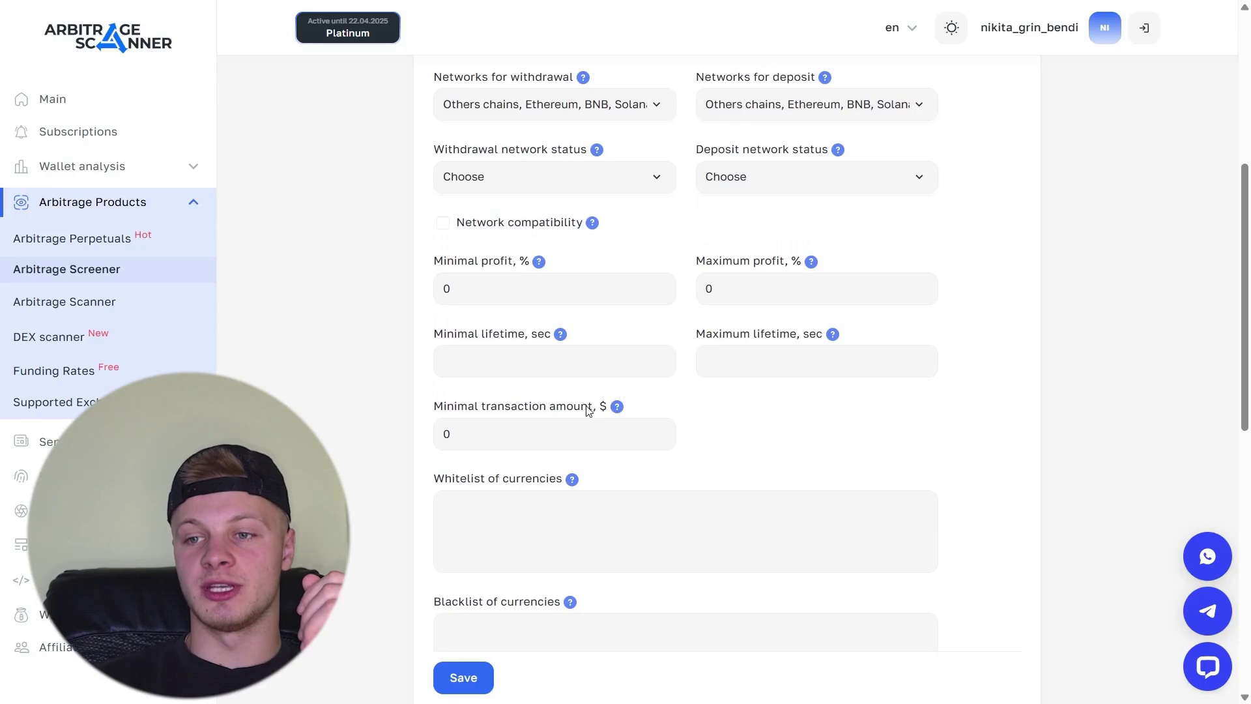
{"action": "scroll", "coordinate": [471, 453], "scroll_direction": "down", "scroll_amount": 2}
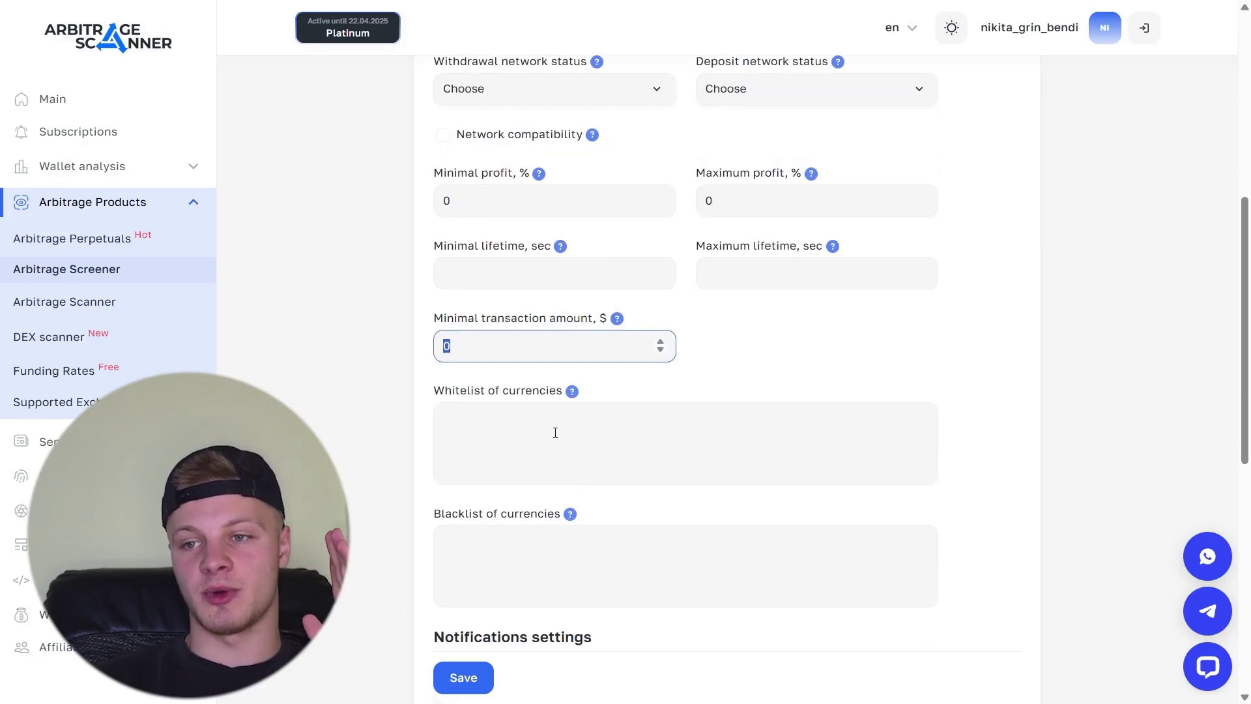
{"action": "scroll", "coordinate": [539, 429], "scroll_direction": "down", "scroll_amount": 2}
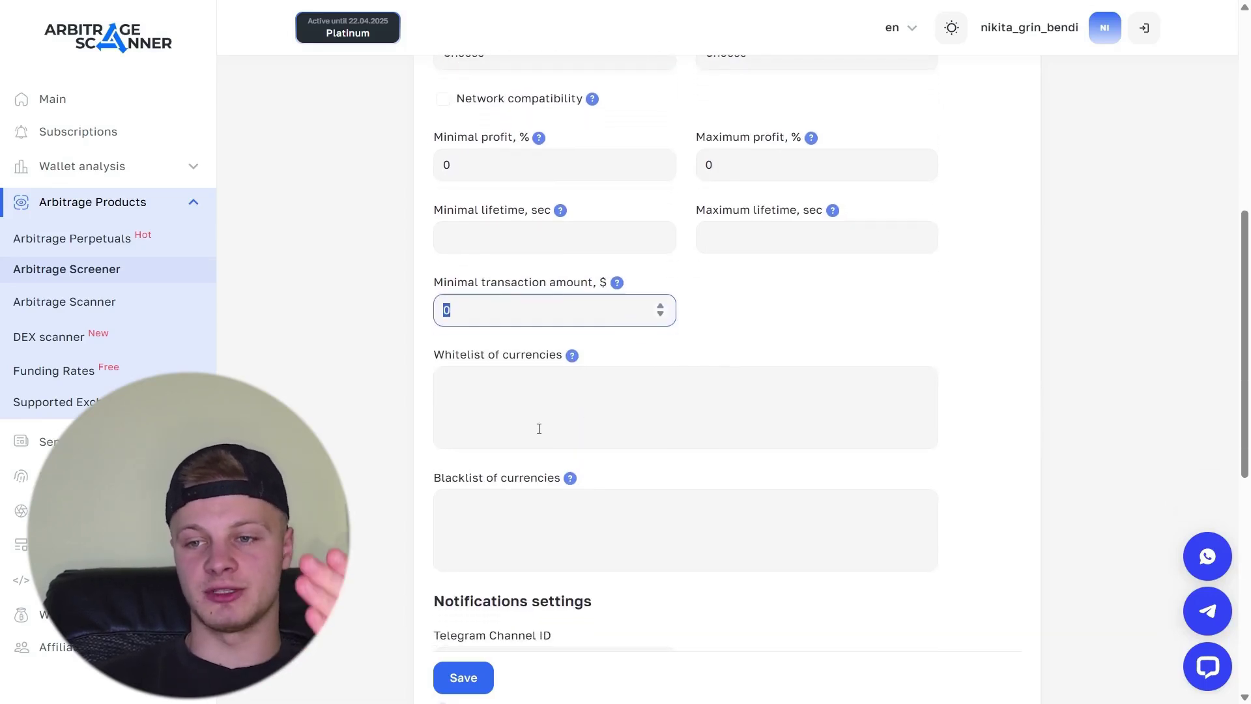
{"action": "scroll", "coordinate": [515, 476], "scroll_direction": "down", "scroll_amount": 4}
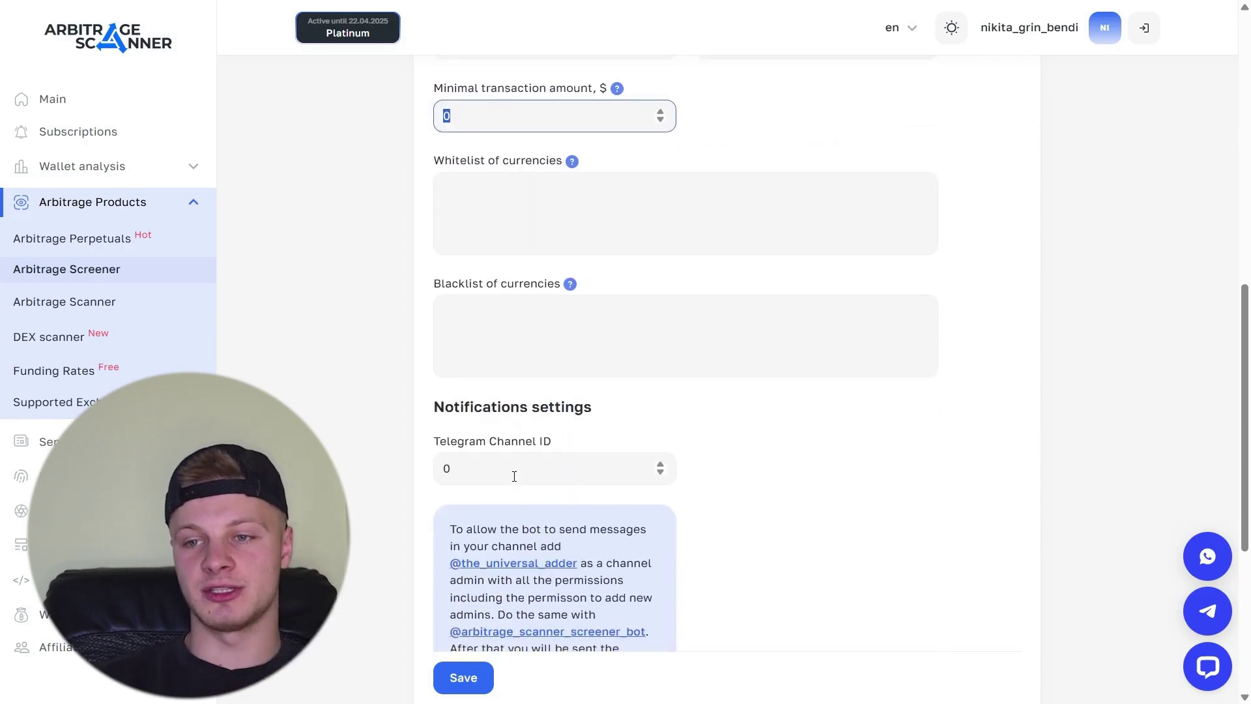
{"action": "scroll", "coordinate": [552, 459], "scroll_direction": "down", "scroll_amount": 2}
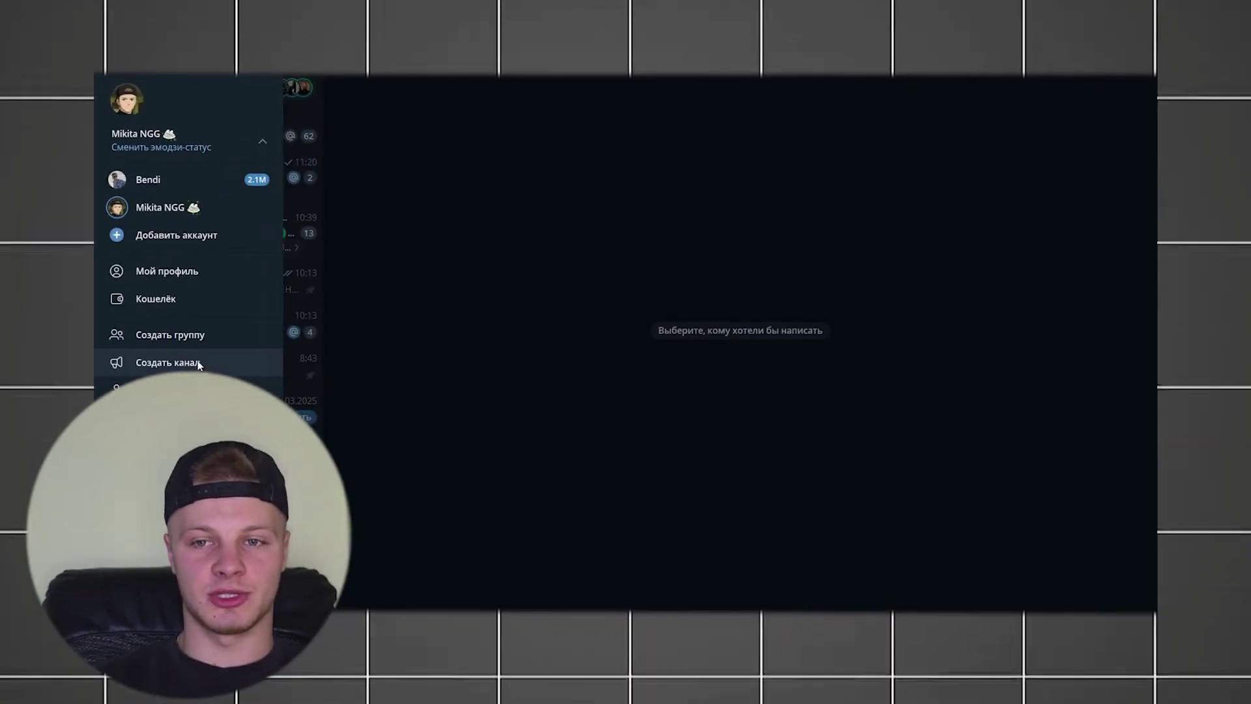
Create a private Telegram channel named 'signals', skip adding members, and open its info.
{"action": "left_click", "coordinate": [197, 361]}
{"action": "type", "text": "ngsh"}
{"action": "left_click", "coordinate": [716, 408]}
{"action": "left_click", "coordinate": [531, 317]}
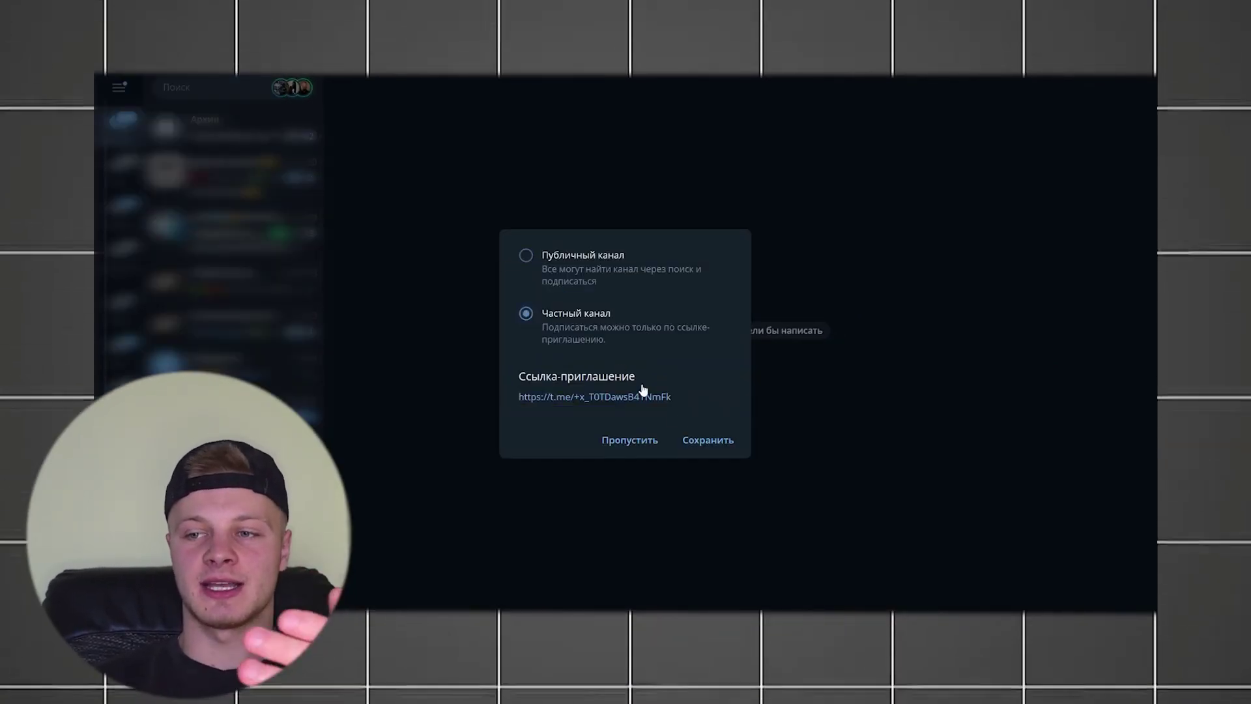
{"action": "left_click", "coordinate": [702, 441]}
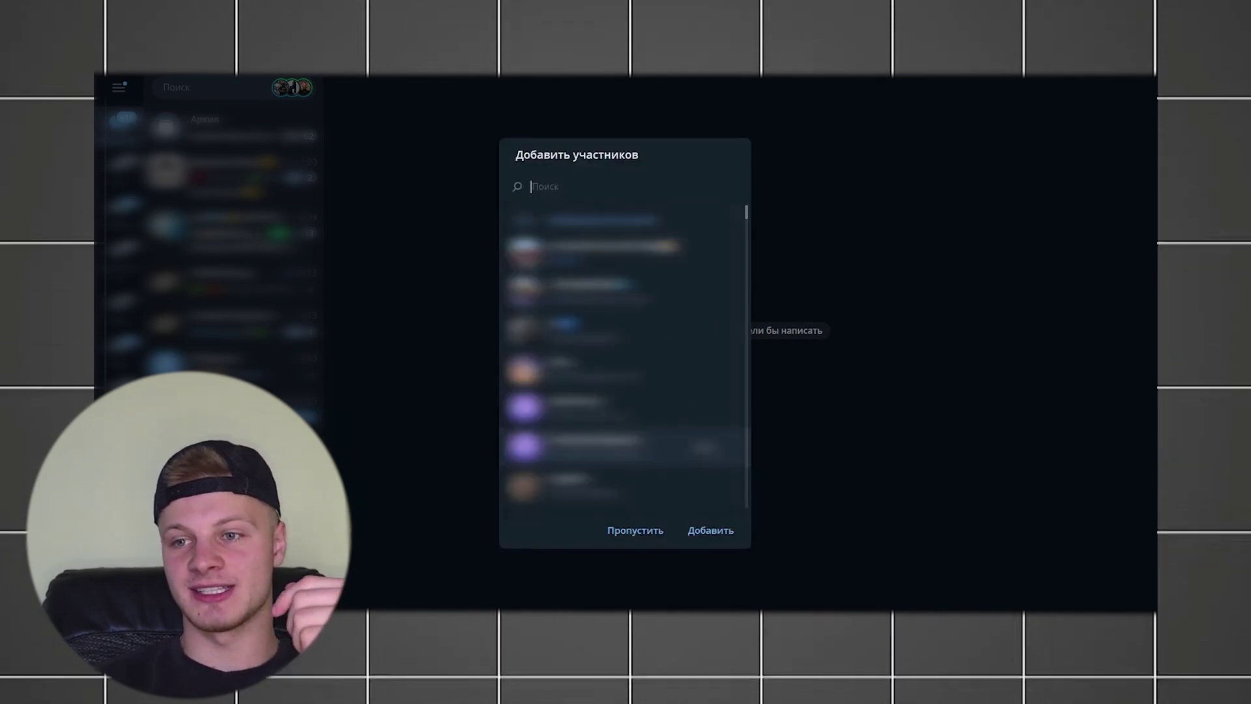
{"action": "left_click", "coordinate": [634, 531]}
{"action": "left_click", "coordinate": [222, 78]}
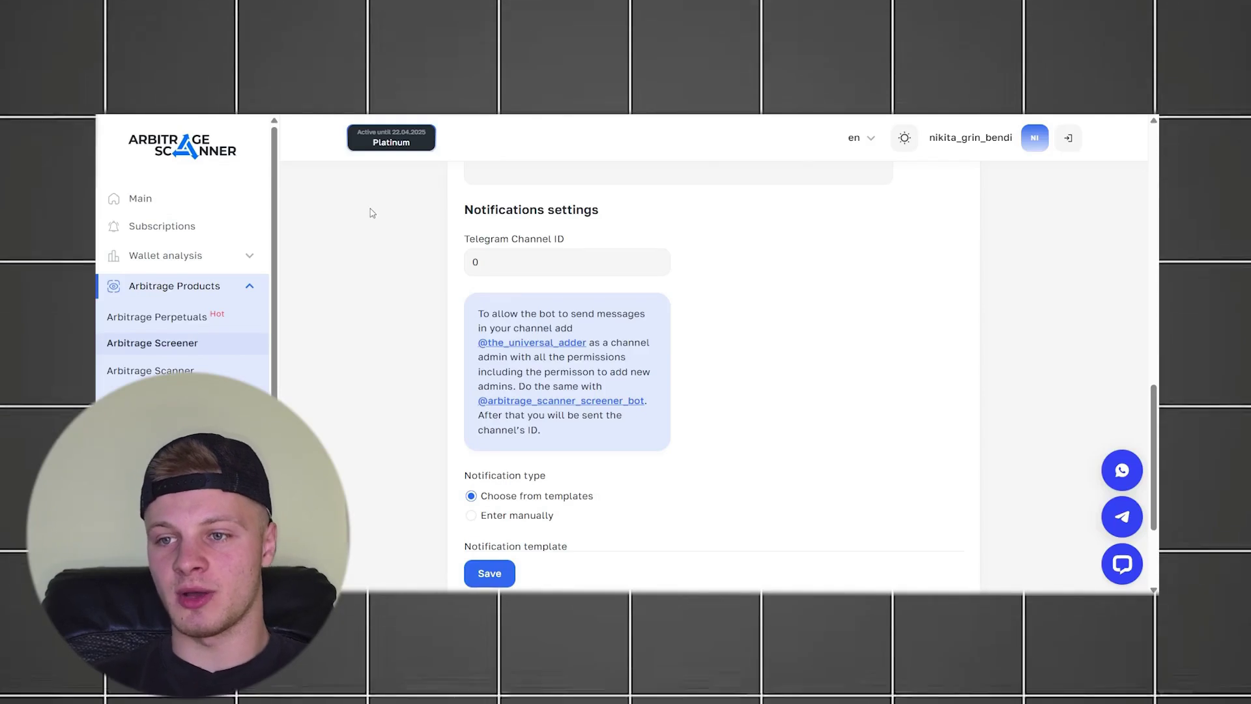
Make the universal adder bot a channel admin allowed to add new admins.
{"action": "left_click_drag", "start_coordinate": [587, 343], "coordinate": [478, 343]}
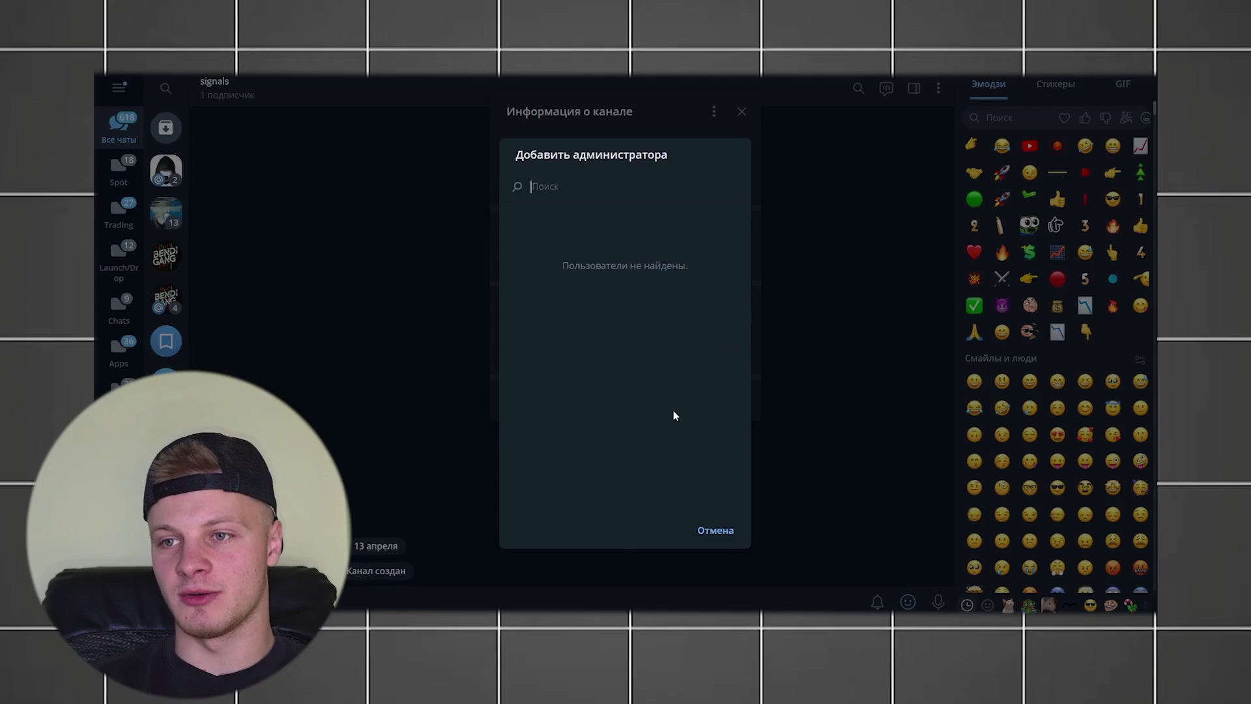
{"action": "type", "text": "@the_universal_adder"}
{"action": "left_click", "coordinate": [597, 273]}
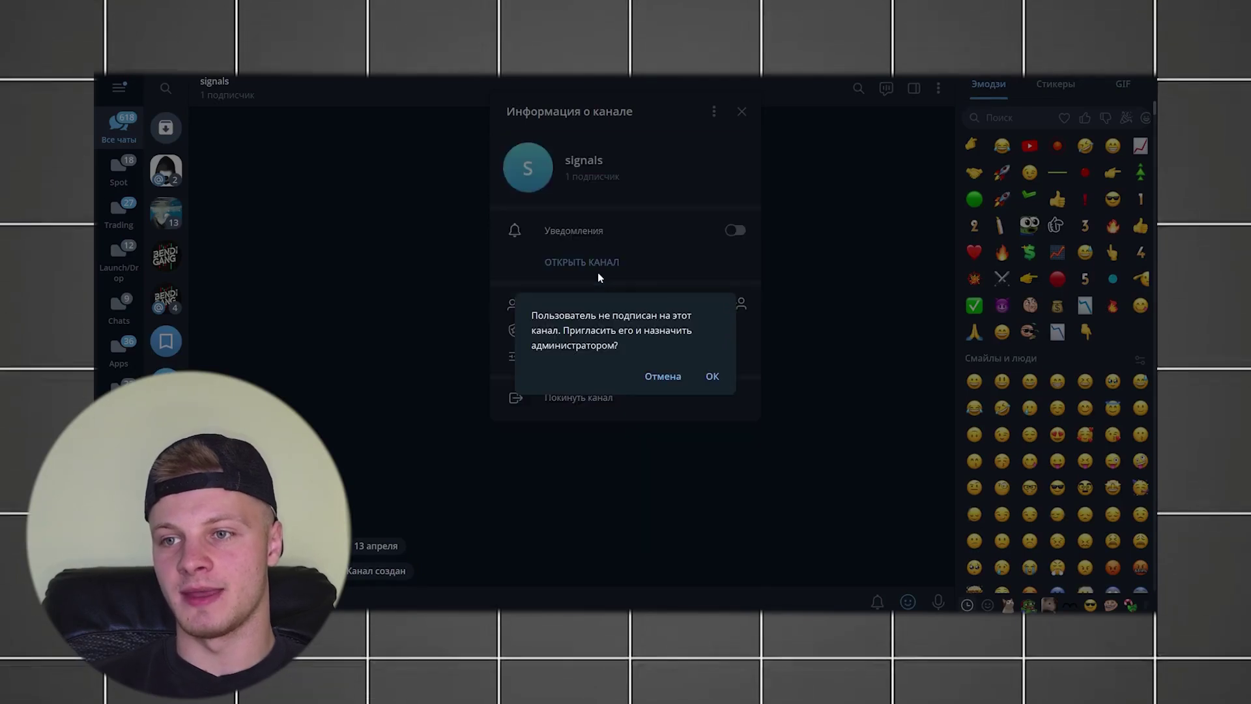
{"action": "left_click", "coordinate": [711, 377]}
{"action": "left_click", "coordinate": [727, 425]}
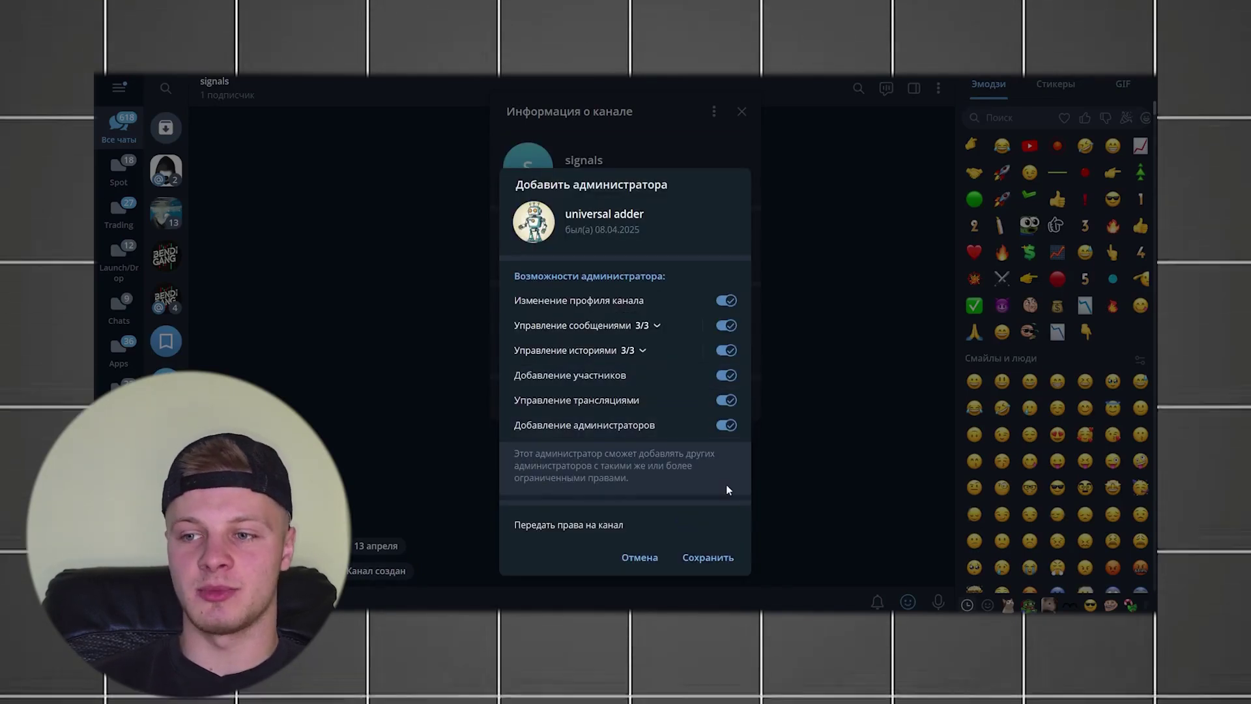
{"action": "left_click", "coordinate": [703, 561]}
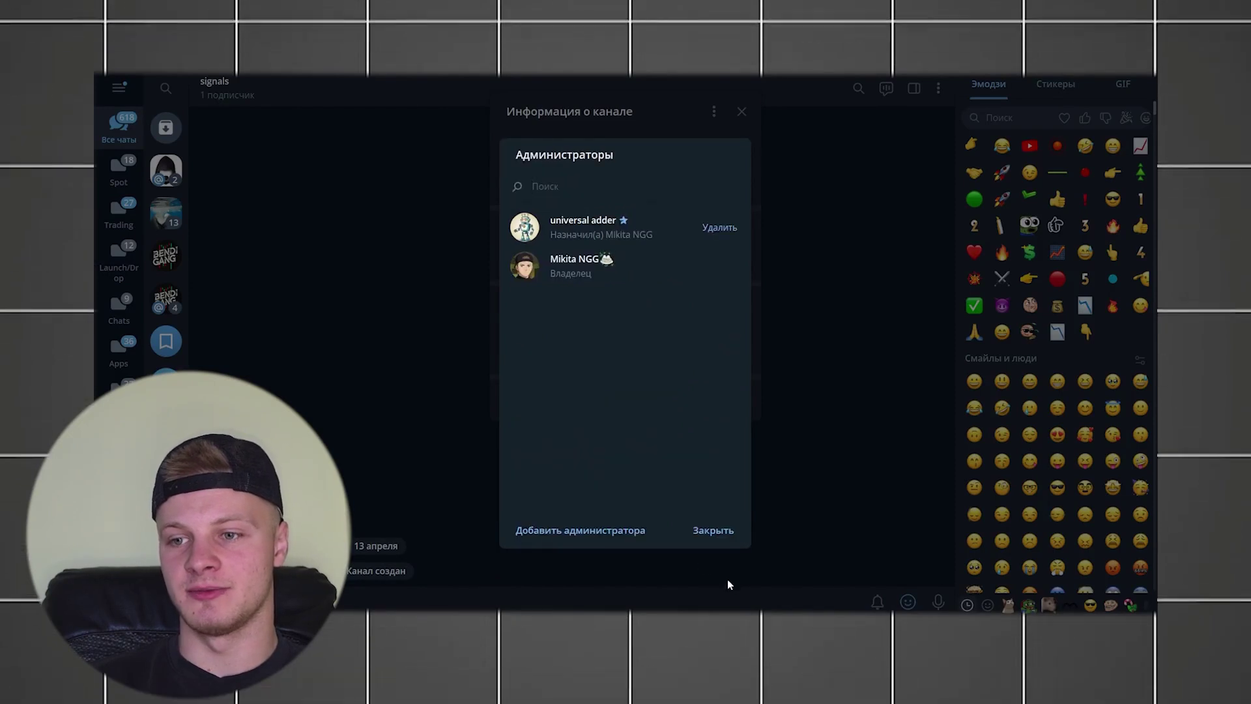
{"action": "left_click", "coordinate": [606, 534]}
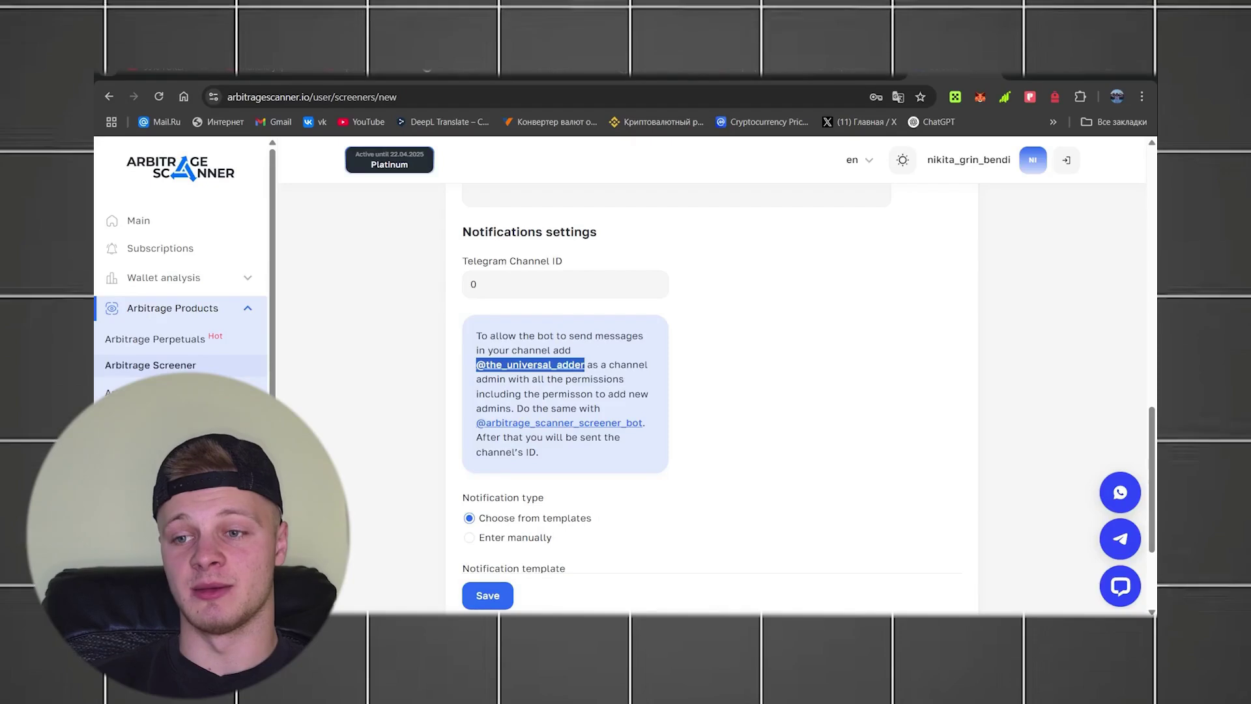
Add the ArbitrageScreener bot as a second channel admin and close the channel info.
{"action": "left_click_drag", "start_coordinate": [645, 423], "coordinate": [480, 420]}
{"action": "key", "text": "ctrl+c"}
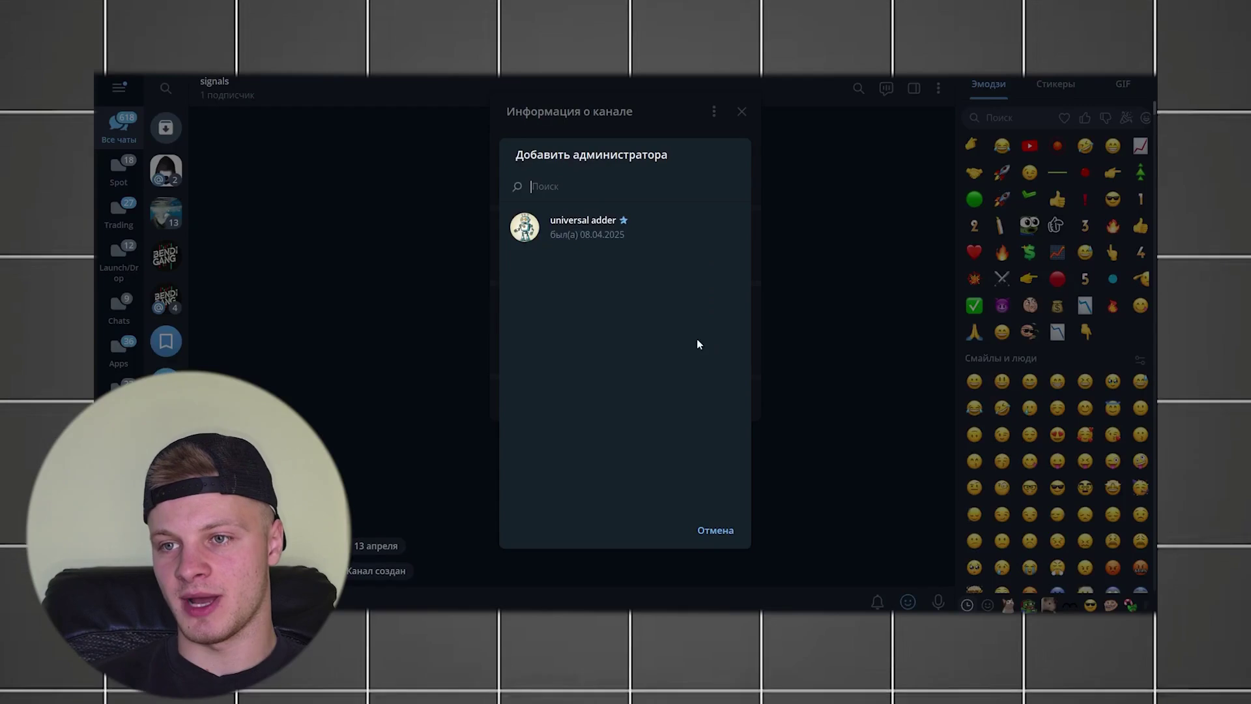
{"action": "left_click", "coordinate": [600, 194]}
{"action": "key", "text": "ctrl+v"}
{"action": "left_click", "coordinate": [595, 270]}
{"action": "left_click", "coordinate": [703, 365]}
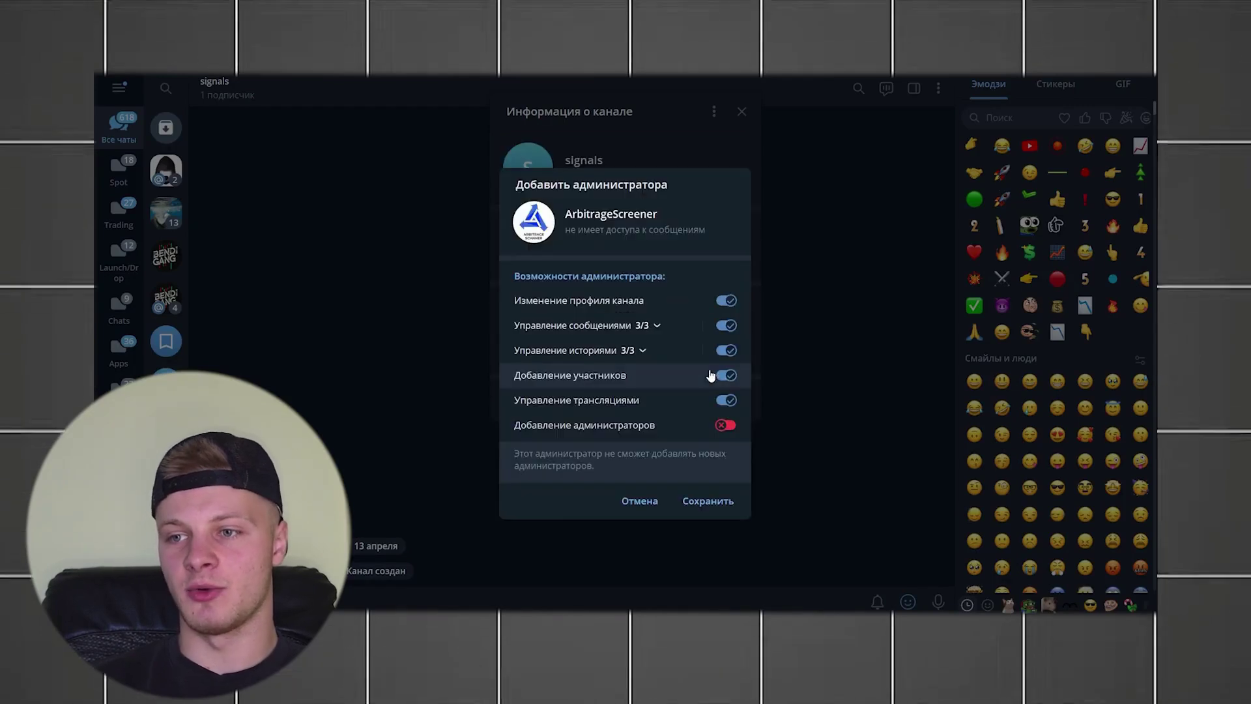
{"action": "left_click", "coordinate": [706, 503]}
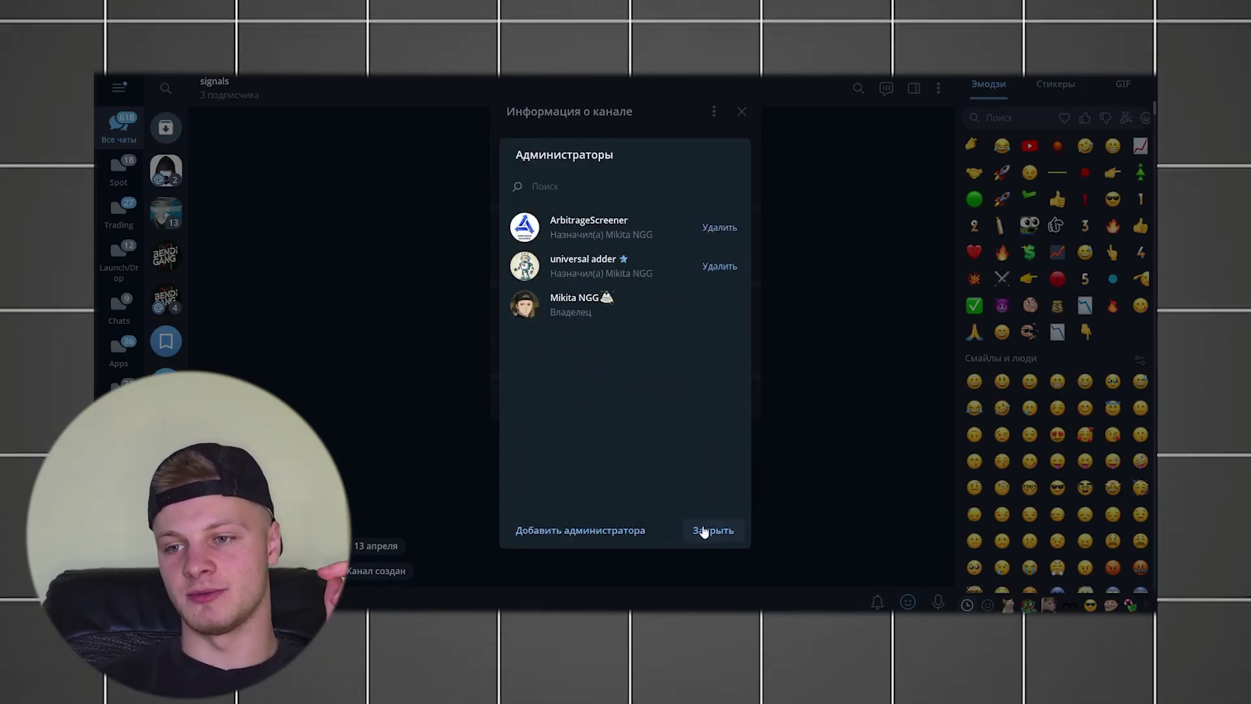
{"action": "left_click", "coordinate": [709, 522]}
{"action": "left_click", "coordinate": [640, 447]}
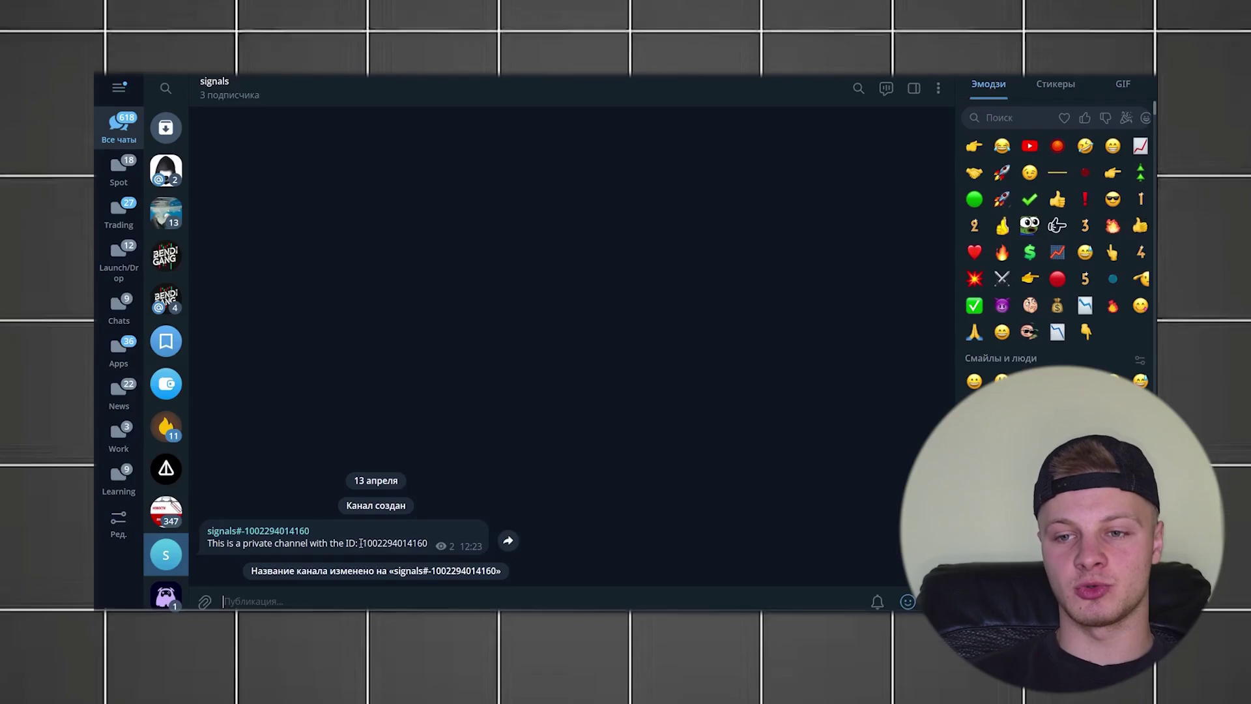
Paste the signals channel ID into Telegram Channel ID, replacing 0, and save the giugi screener.
{"action": "left_click_drag", "start_coordinate": [359, 543], "coordinate": [436, 546]}
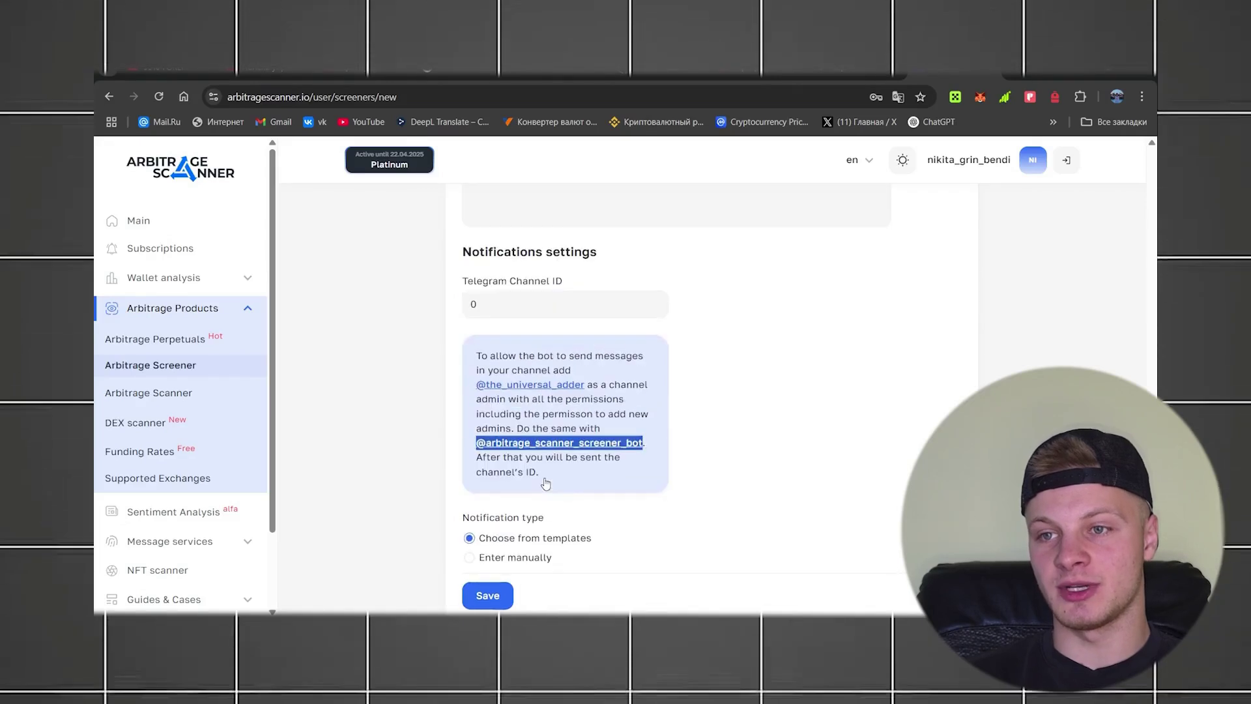
{"action": "left_click", "coordinate": [479, 303]}
{"action": "key", "text": "ctrl+a"}
{"action": "key", "text": "ctrl+v"}
{"action": "key", "text": "F11"}
{"action": "scroll", "coordinate": [769, 395], "scroll_direction": "up", "scroll_amount": 10}
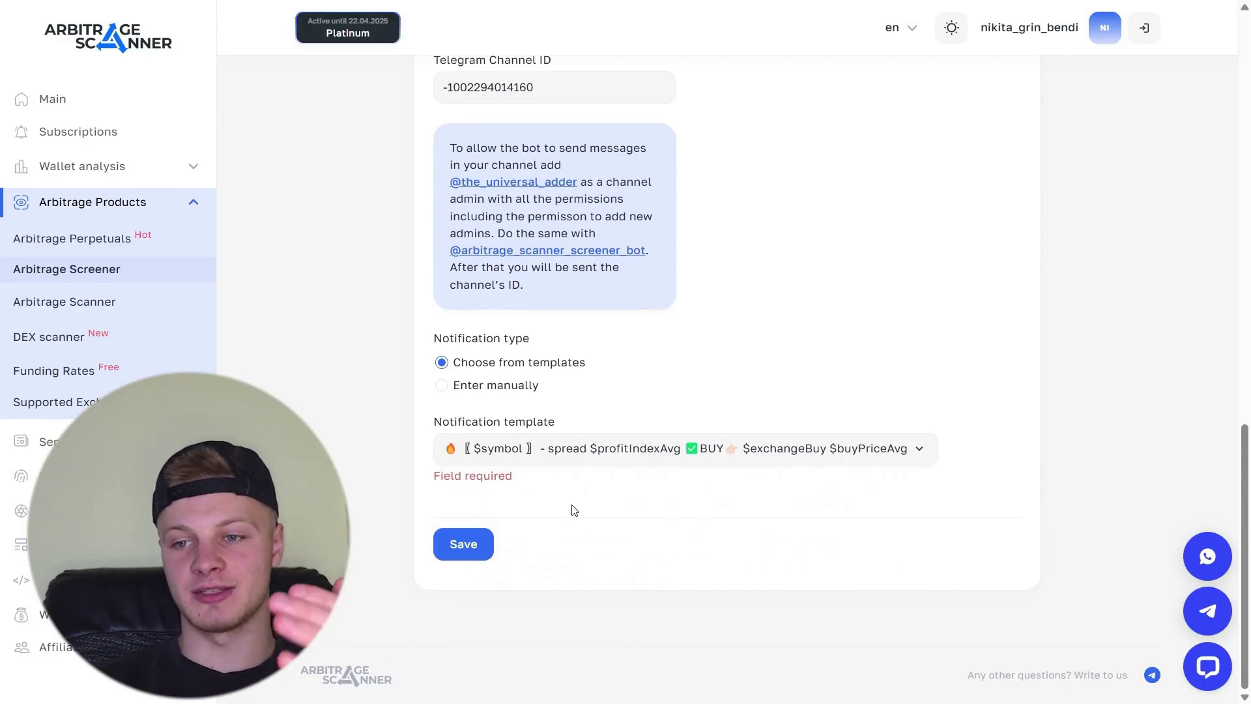
{"action": "left_click", "coordinate": [460, 544]}
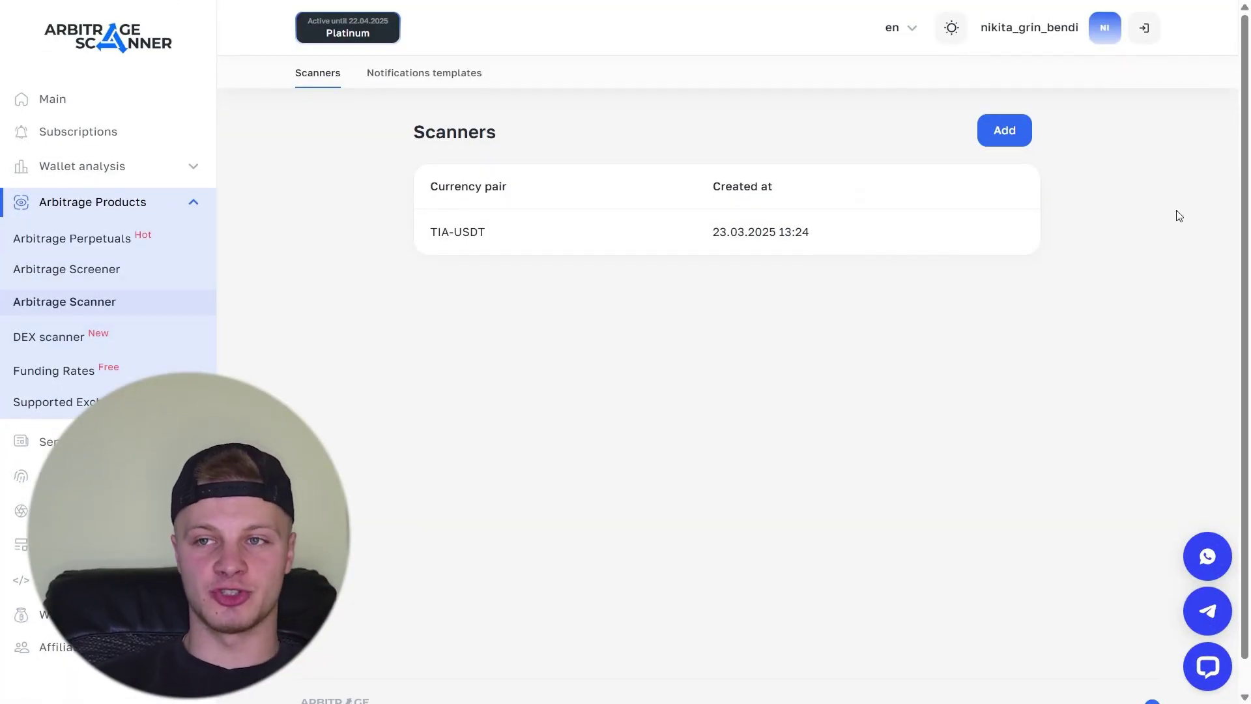
Start a new POL/USDT scanner buying on Bingx and Bybit and selling on Binance, Bingx and Bybit.
{"action": "left_click", "coordinate": [998, 133]}
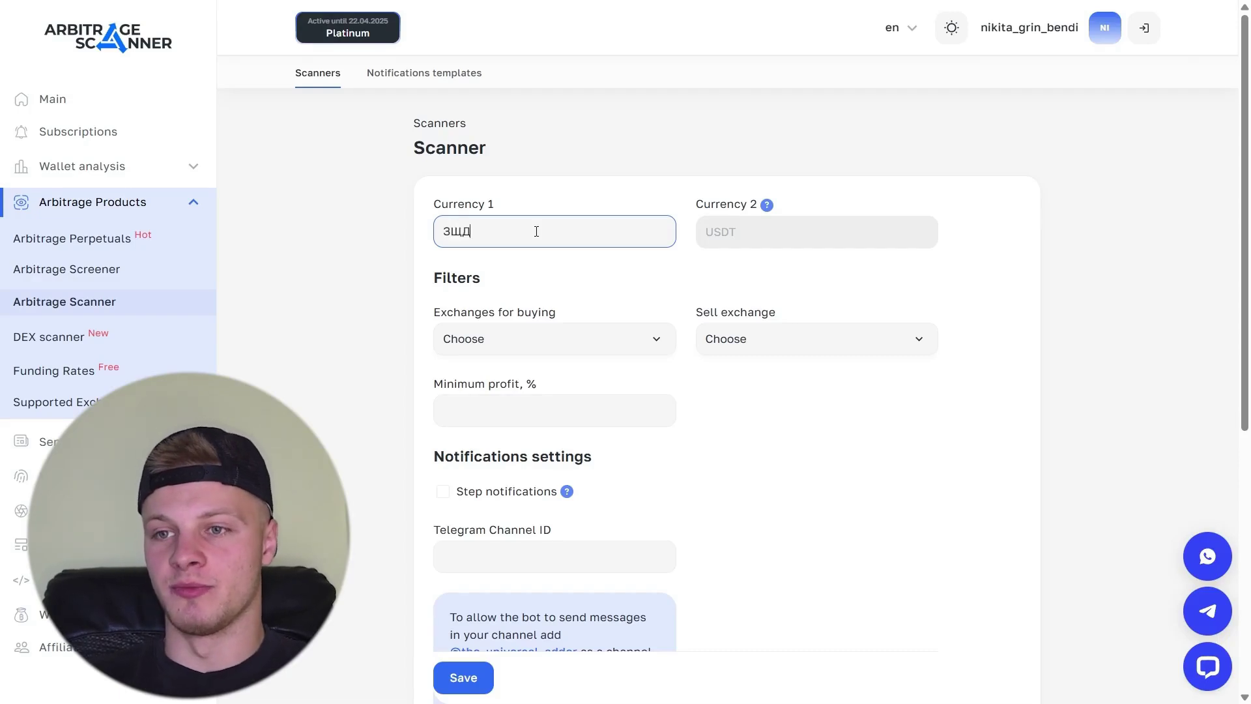
{"action": "left_click", "coordinate": [515, 340]}
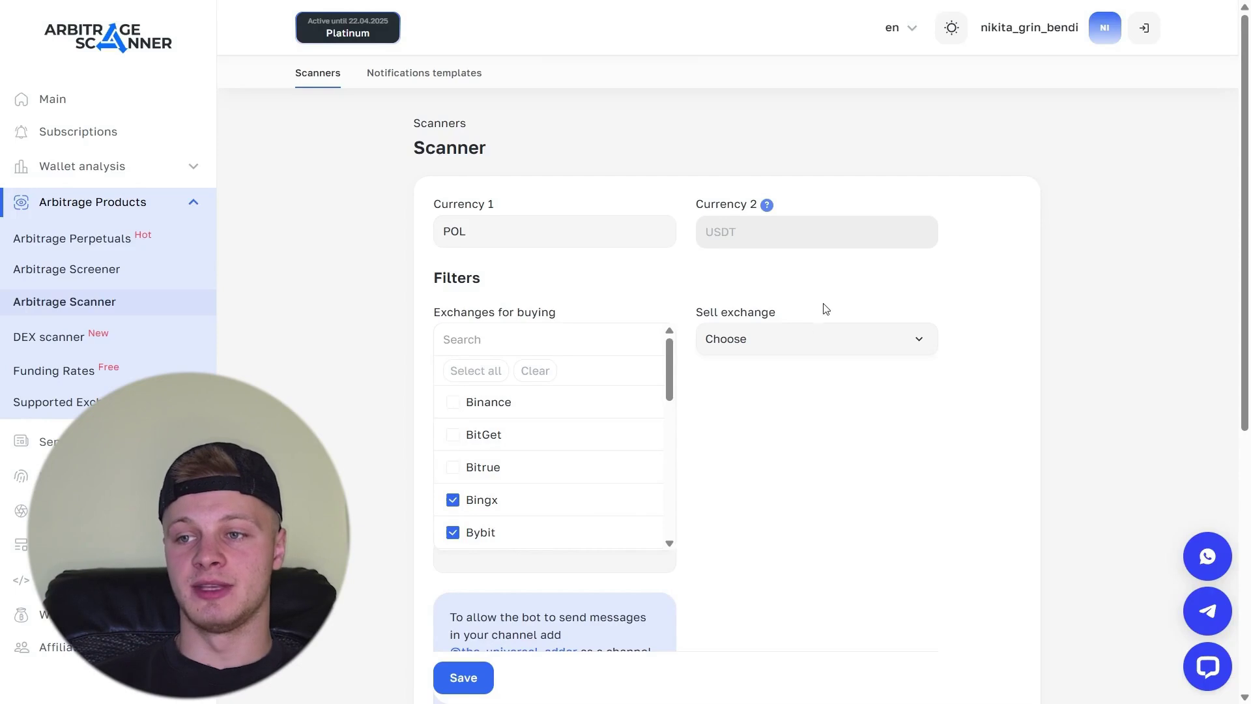
{"action": "left_click", "coordinate": [799, 337]}
{"action": "left_click", "coordinate": [796, 335]}
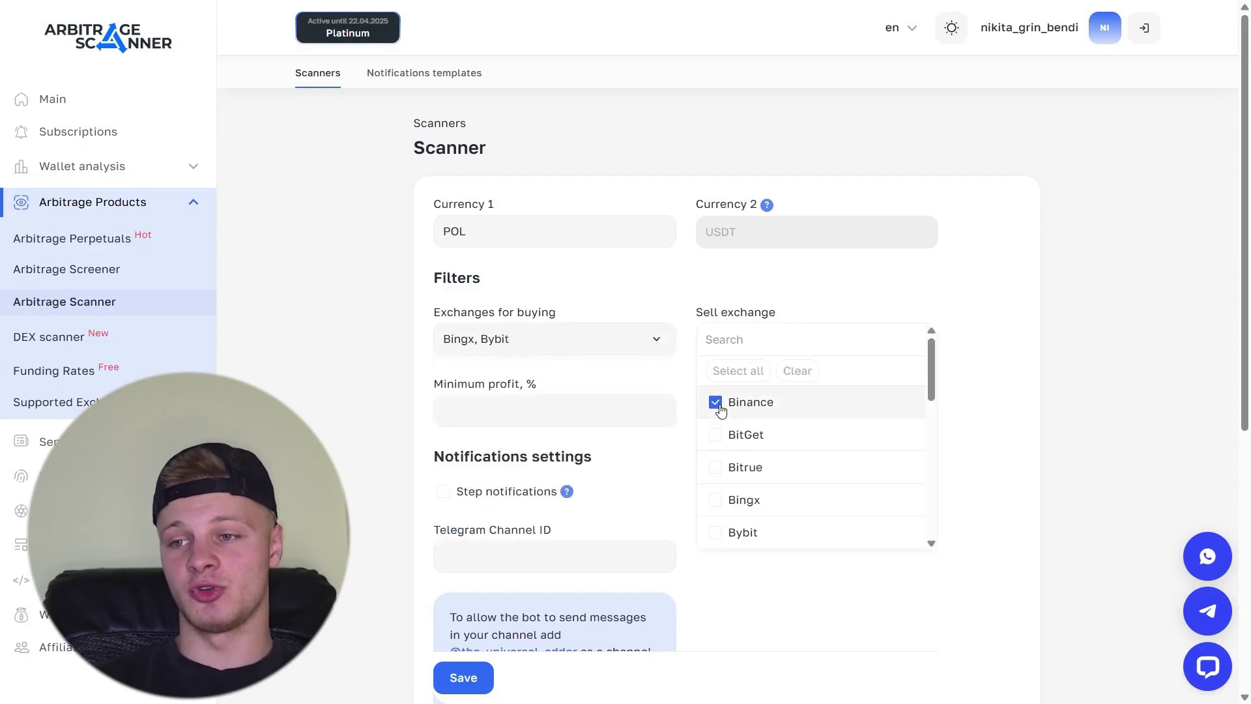
{"action": "left_click", "coordinate": [716, 524]}
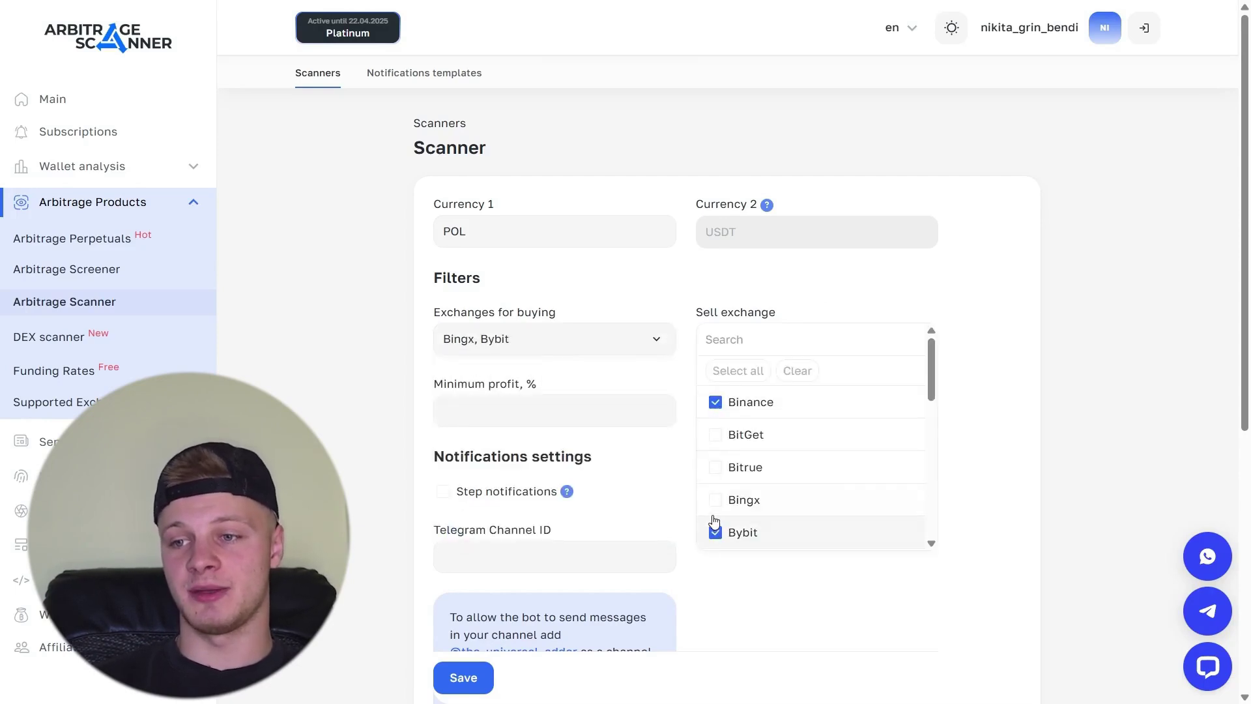
{"action": "left_click", "coordinate": [766, 588]}
{"action": "scroll", "coordinate": [715, 458], "scroll_direction": "down", "scroll_amount": 1}
Enter 0.5% minimum profit and the channel ID, then choose the long buy/sell notification template.
{"action": "left_click", "coordinate": [551, 367]}
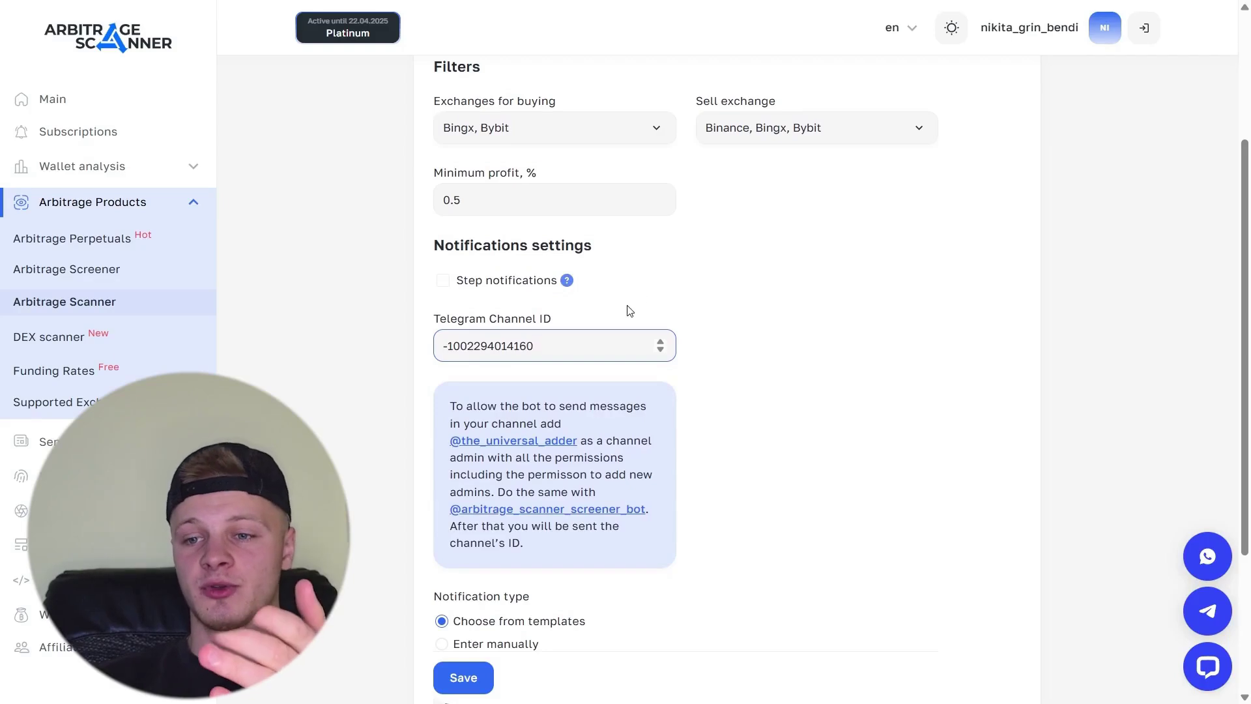
{"action": "scroll", "coordinate": [647, 333], "scroll_direction": "down", "scroll_amount": 3}
{"action": "left_click", "coordinate": [488, 533]}
{"action": "scroll", "coordinate": [541, 546], "scroll_direction": "down", "scroll_amount": 1}
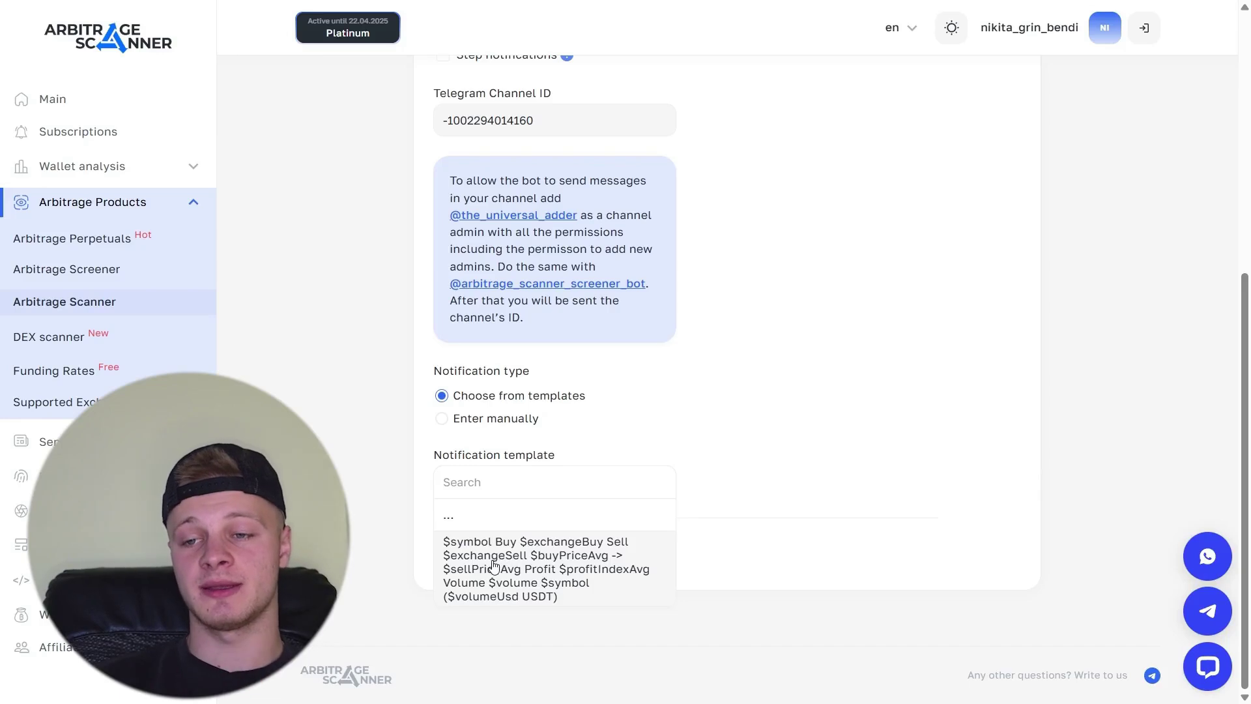
{"action": "left_click", "coordinate": [550, 582]}
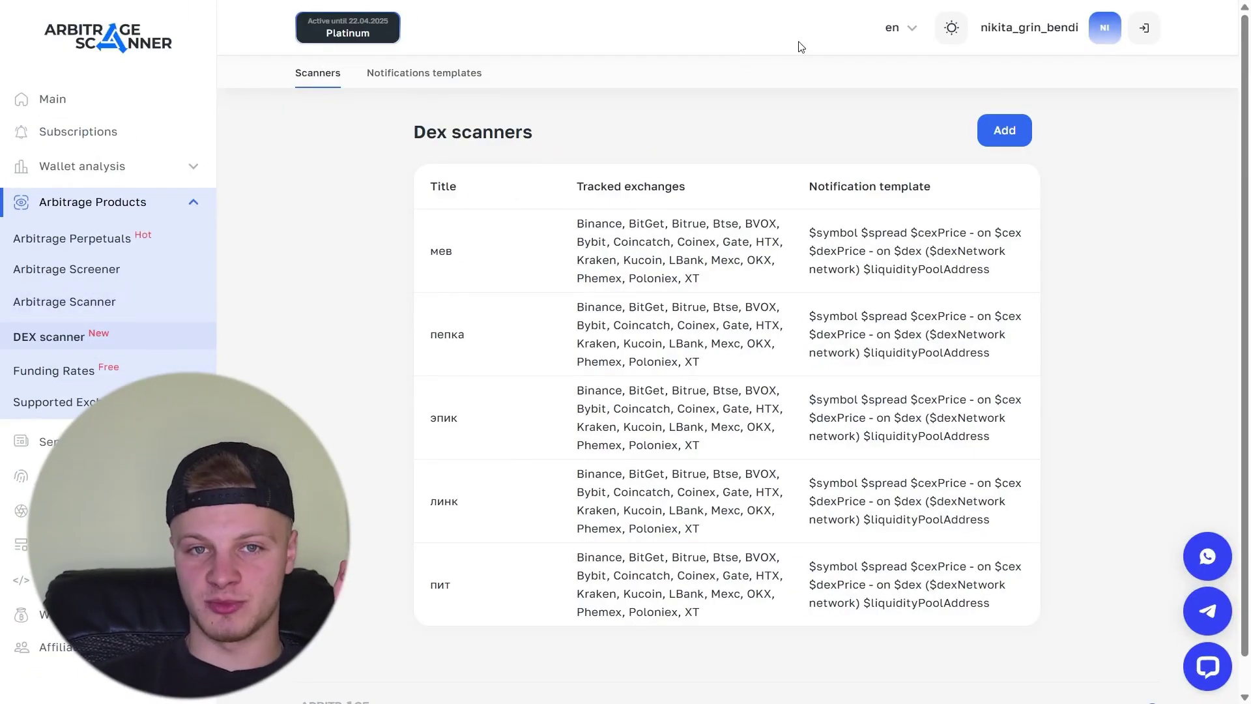
Start the mew DEX scanner tracking Binance, BitGet, Bitrue, Btse and BVOX with 0.5% minimal profit.
{"action": "left_click", "coordinate": [1004, 131]}
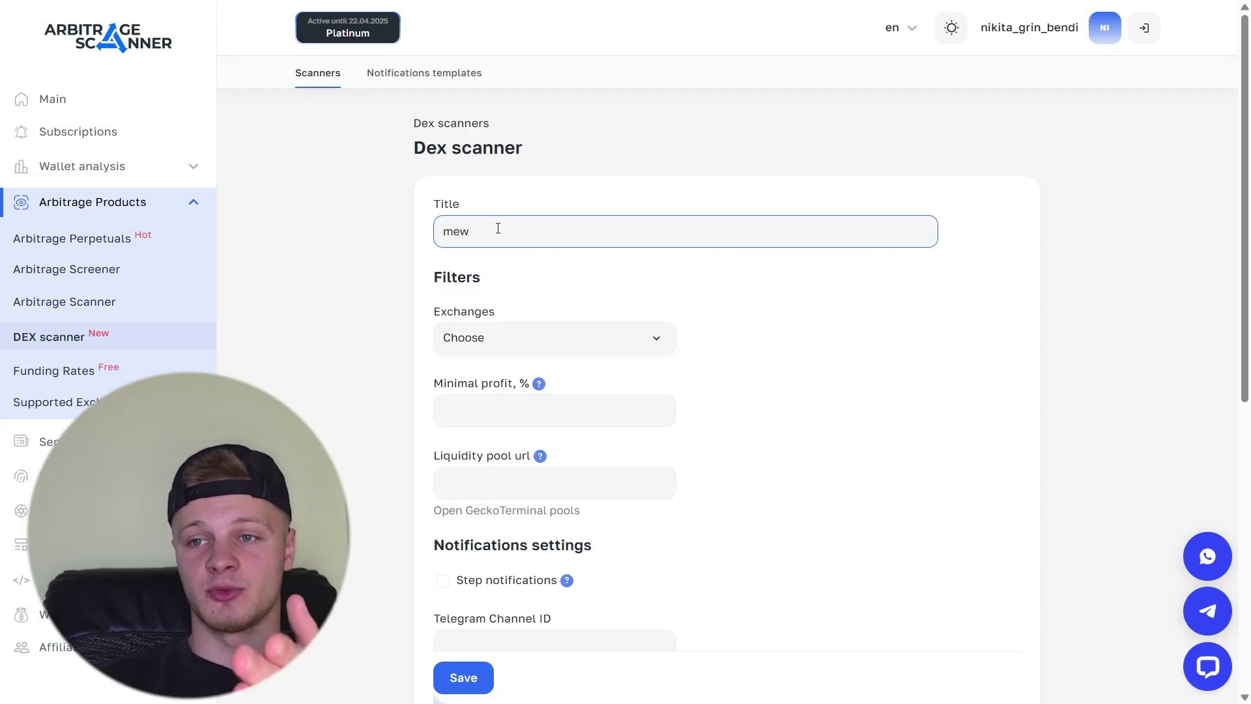
{"action": "left_click", "coordinate": [476, 340]}
{"action": "left_click", "coordinate": [475, 369]}
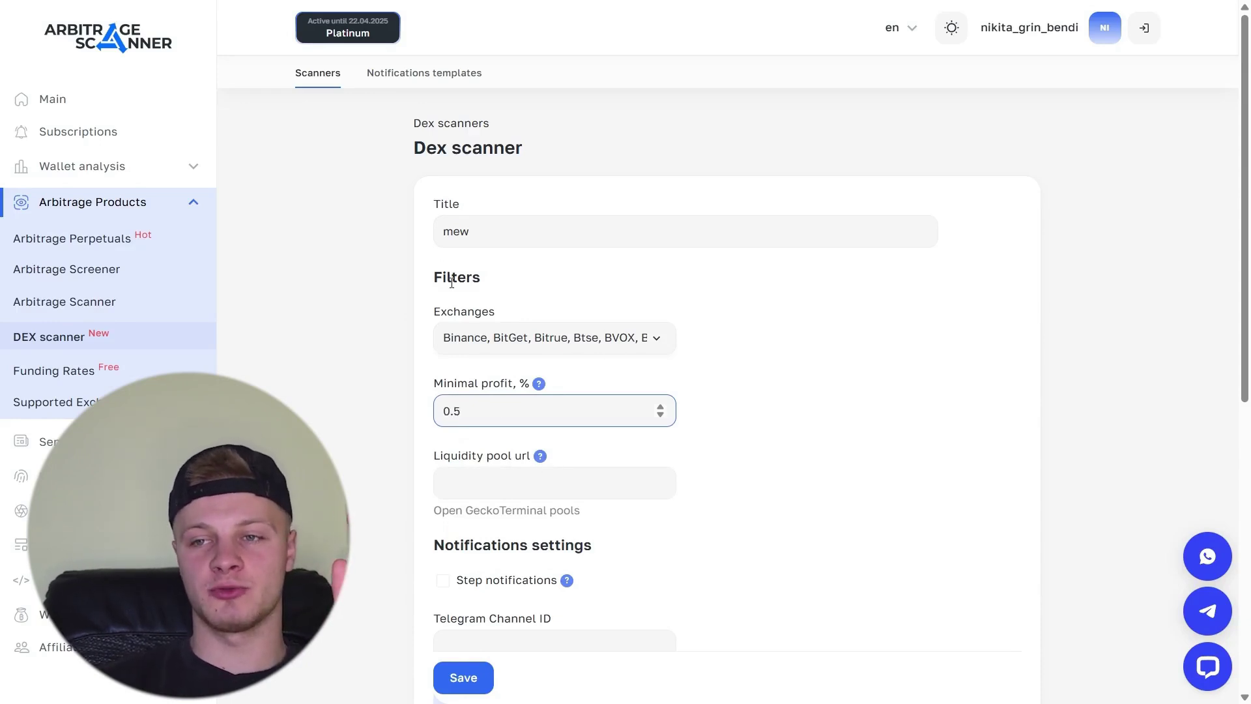
{"action": "left_click", "coordinate": [471, 493]}
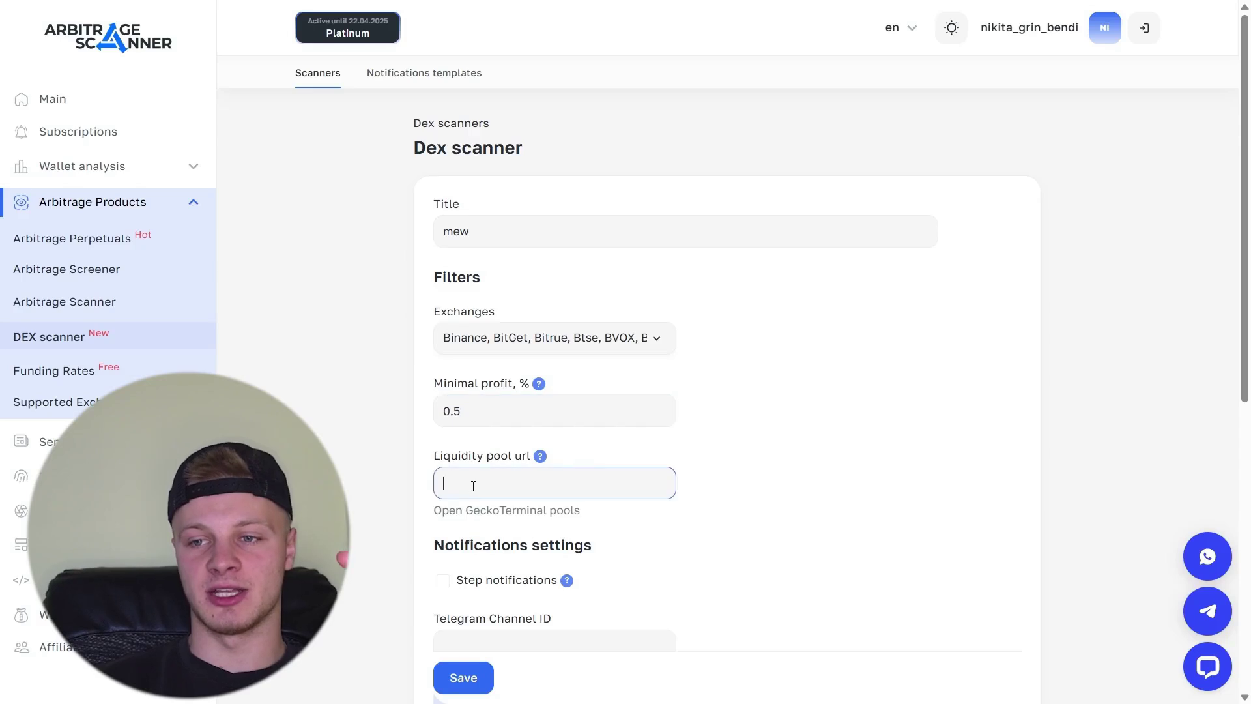
{"action": "scroll", "coordinate": [474, 485], "scroll_direction": "down", "scroll_amount": 1}
{"action": "scroll", "coordinate": [545, 419], "scroll_direction": "down", "scroll_amount": 1}
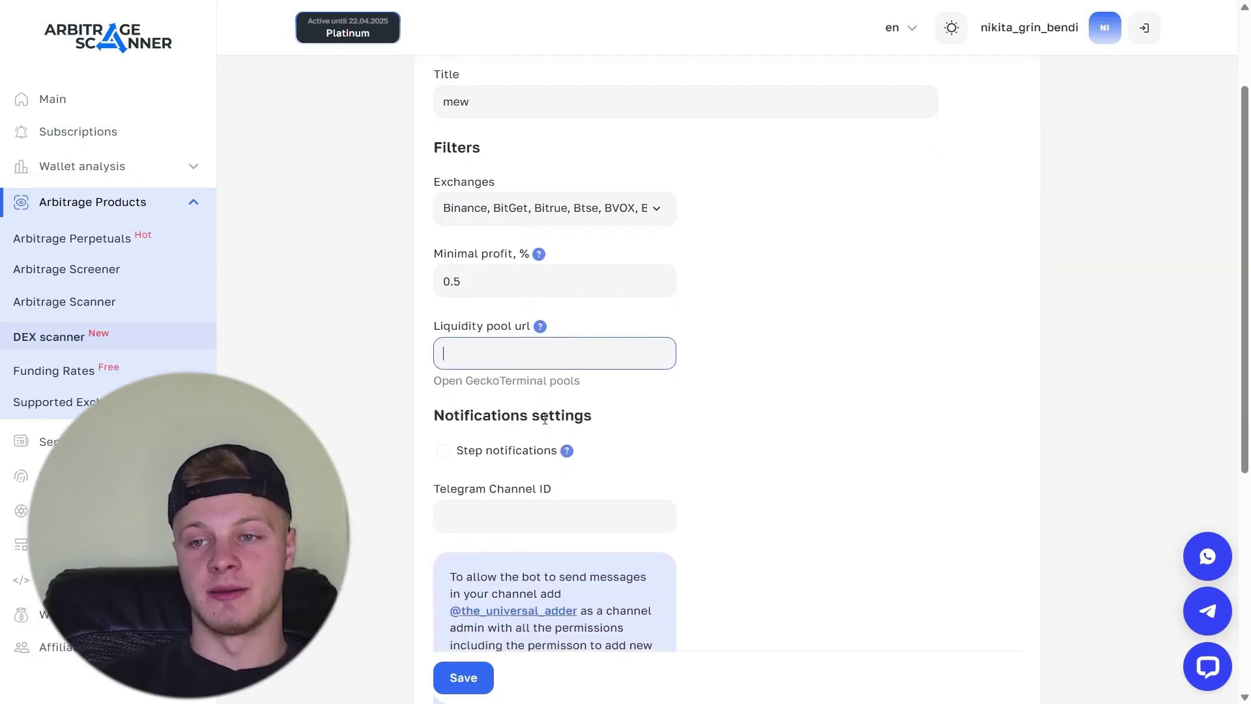
Open the GeckoTerminal pools list and browse the Solana pools.
{"action": "left_click", "coordinate": [488, 387]}
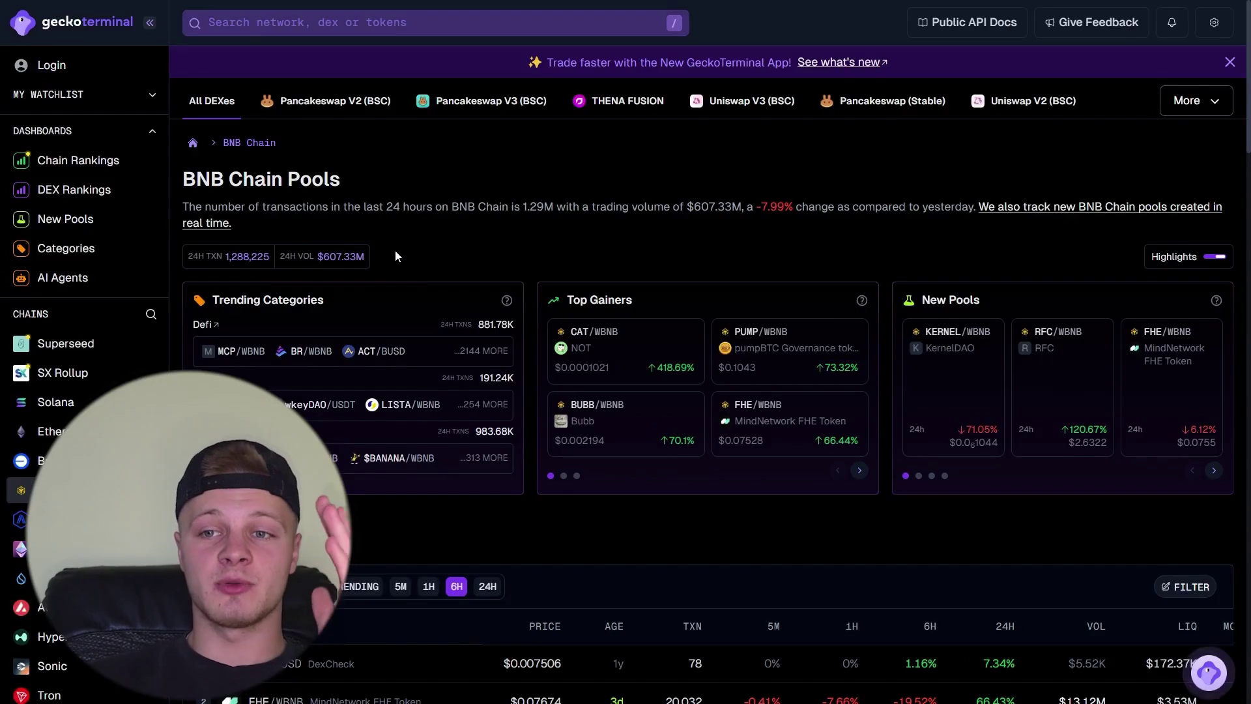
{"action": "scroll", "coordinate": [355, 437], "scroll_direction": "down", "scroll_amount": 3}
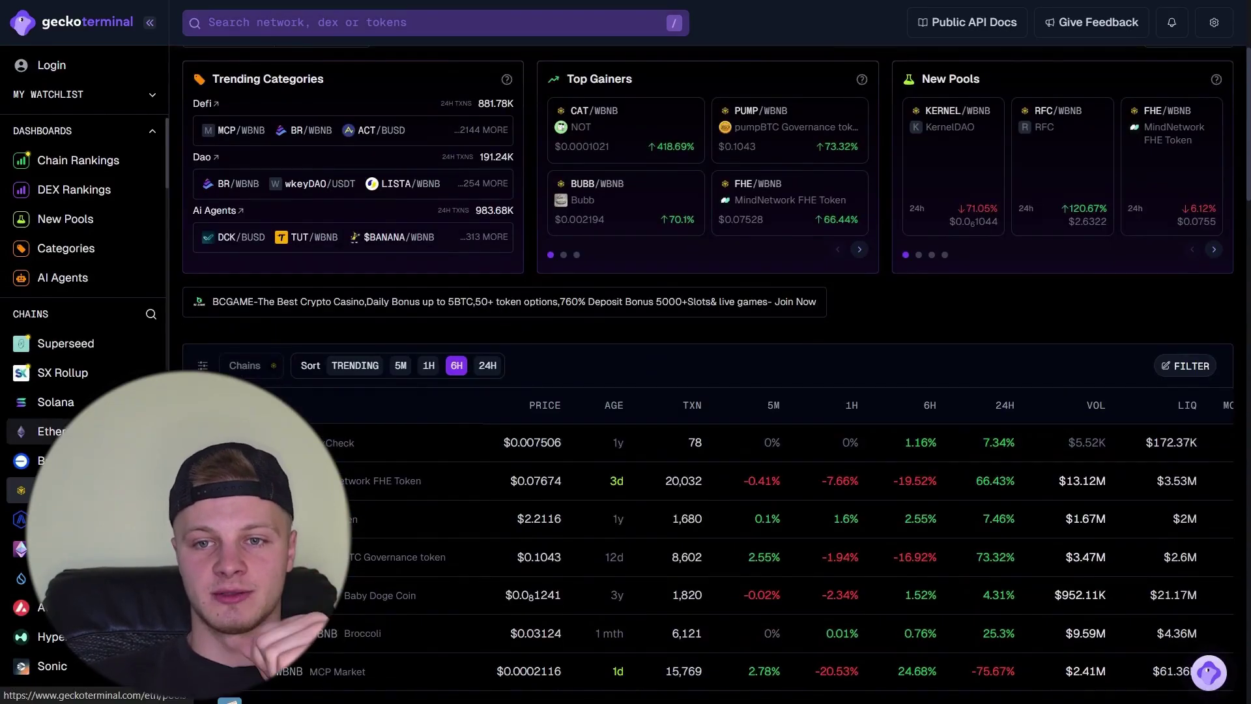
{"action": "left_click", "coordinate": [69, 405]}
{"action": "scroll", "coordinate": [541, 424], "scroll_direction": "down", "scroll_amount": 5}
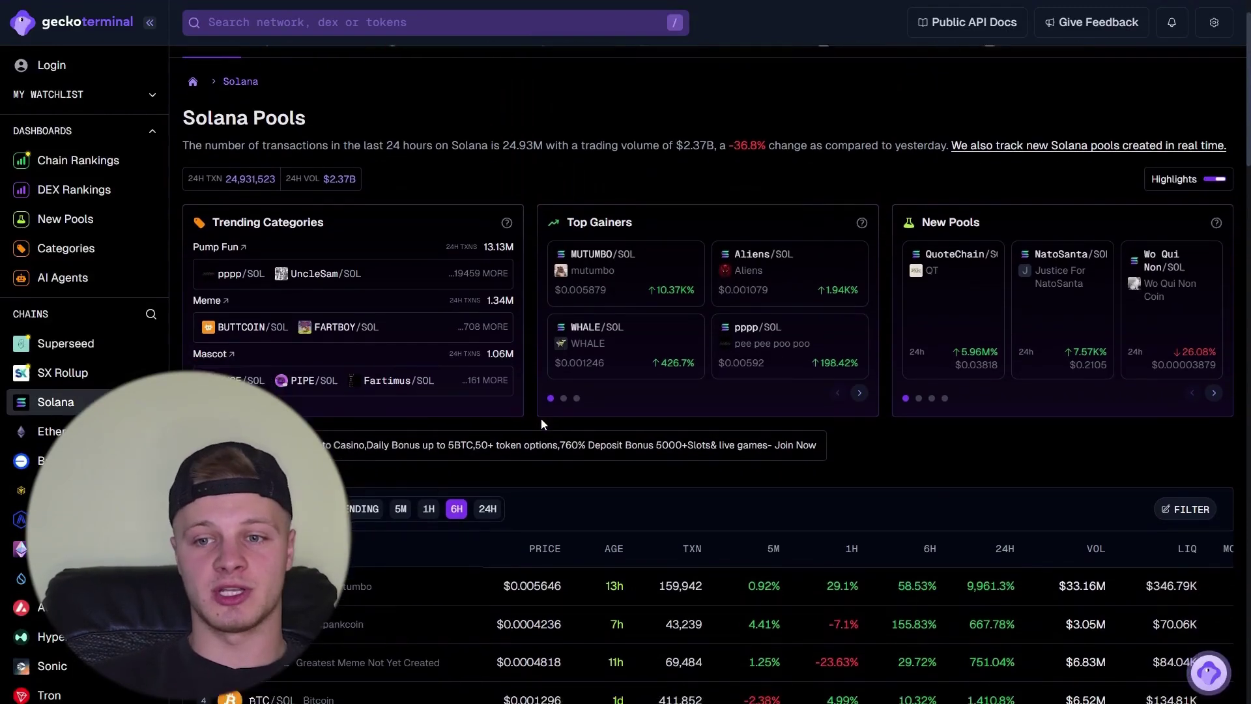
{"action": "scroll", "coordinate": [541, 423], "scroll_direction": "down", "scroll_amount": 8}
{"action": "scroll", "coordinate": [541, 424], "scroll_direction": "down", "scroll_amount": 5}
{"action": "scroll", "coordinate": [543, 418], "scroll_direction": "down", "scroll_amount": 2}
{"action": "scroll", "coordinate": [541, 421], "scroll_direction": "up", "scroll_amount": 15}
{"action": "scroll", "coordinate": [541, 421], "scroll_direction": "up", "scroll_amount": 4}
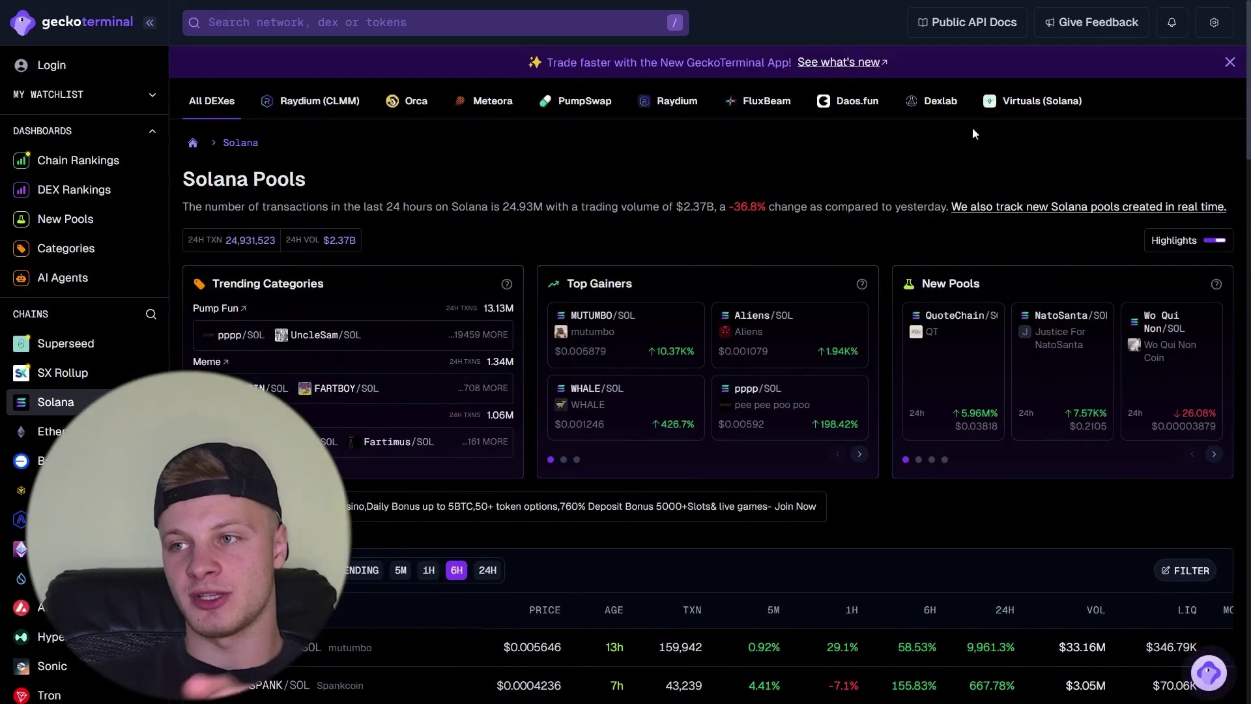
Search 'mew', open the MEW/SOL Raydium pool page and select its web address.
{"action": "left_click", "coordinate": [338, 19]}
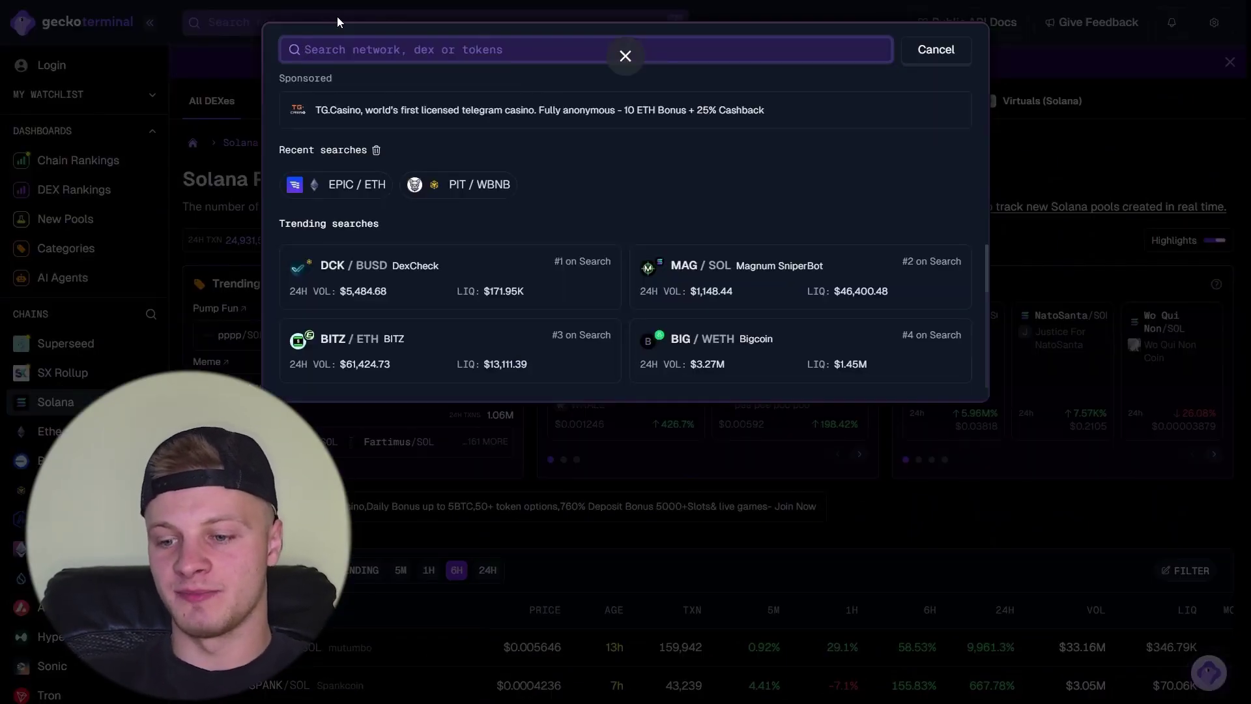
{"action": "type", "text": "mew"}
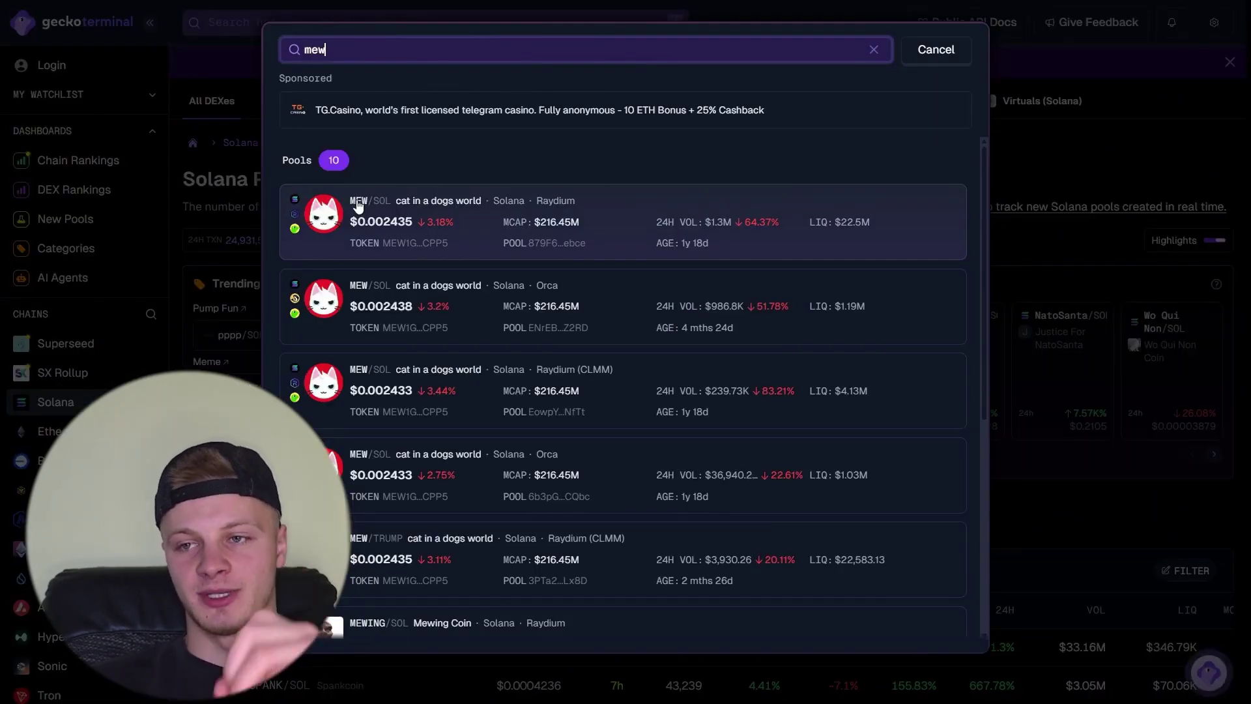
{"action": "left_click", "coordinate": [375, 199]}
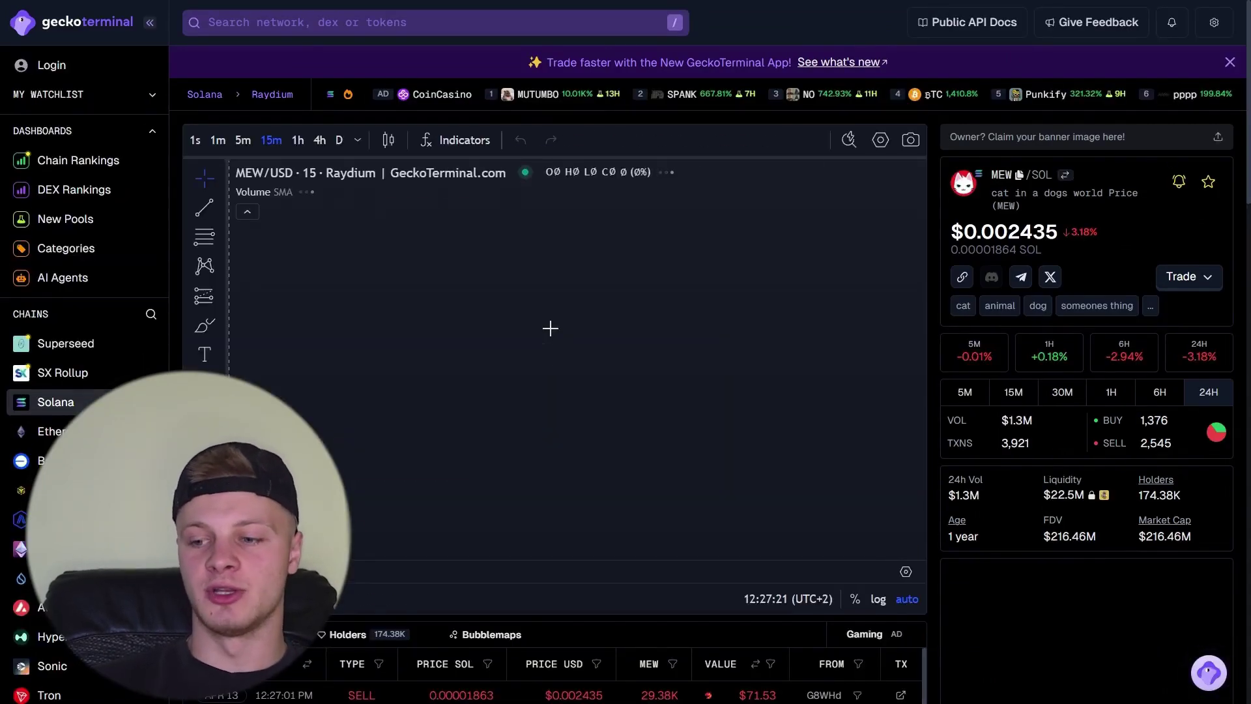
{"action": "key", "text": "F11"}
{"action": "left_click", "coordinate": [597, 44]}
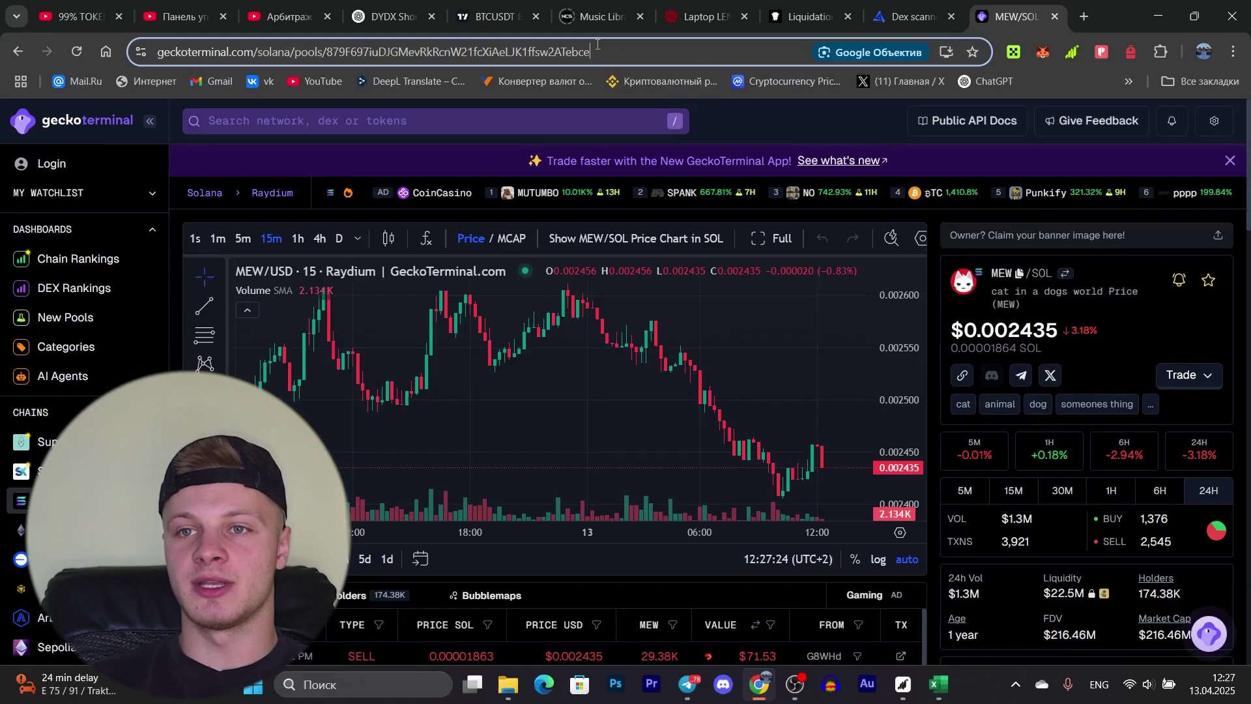
Return to the mew DEX scanner form tab.
{"action": "key", "text": "ctrl+shift+Tab"}
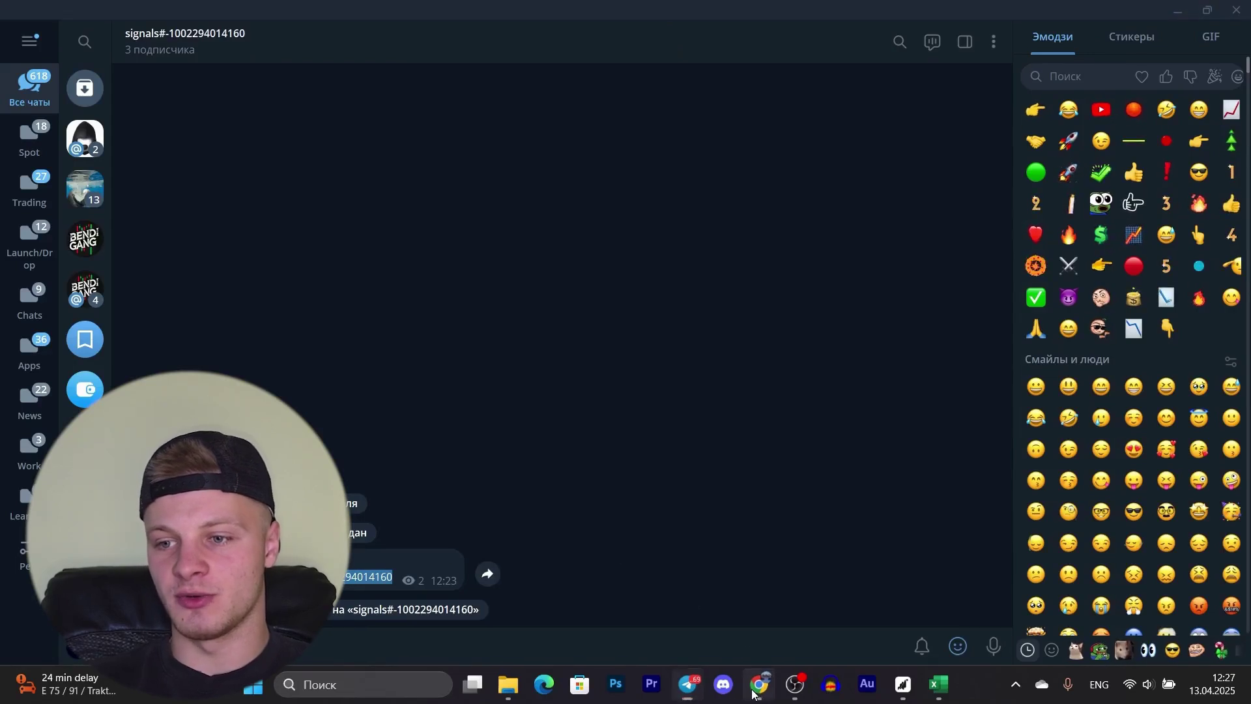
Pick a notification template for the mew DEX scanner and save it.
{"action": "left_click", "coordinate": [756, 685]}
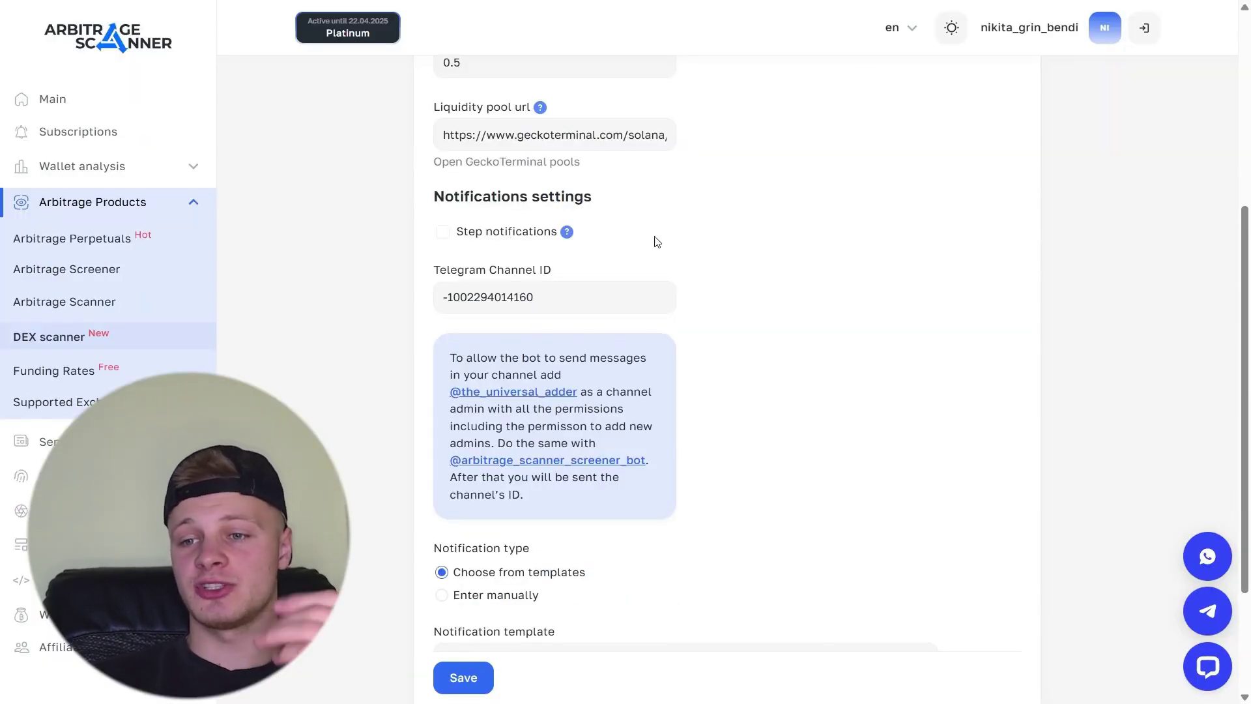
{"action": "scroll", "coordinate": [657, 241], "scroll_direction": "down", "scroll_amount": 3}
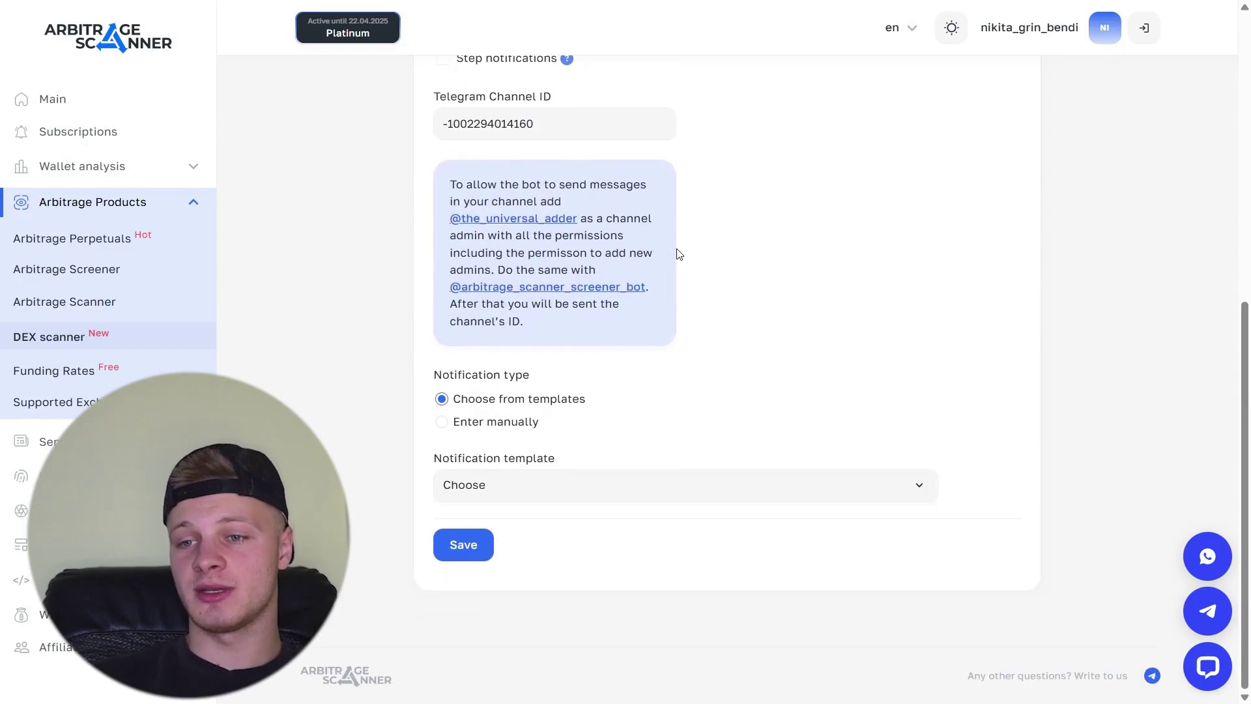
{"action": "left_click", "coordinate": [518, 492]}
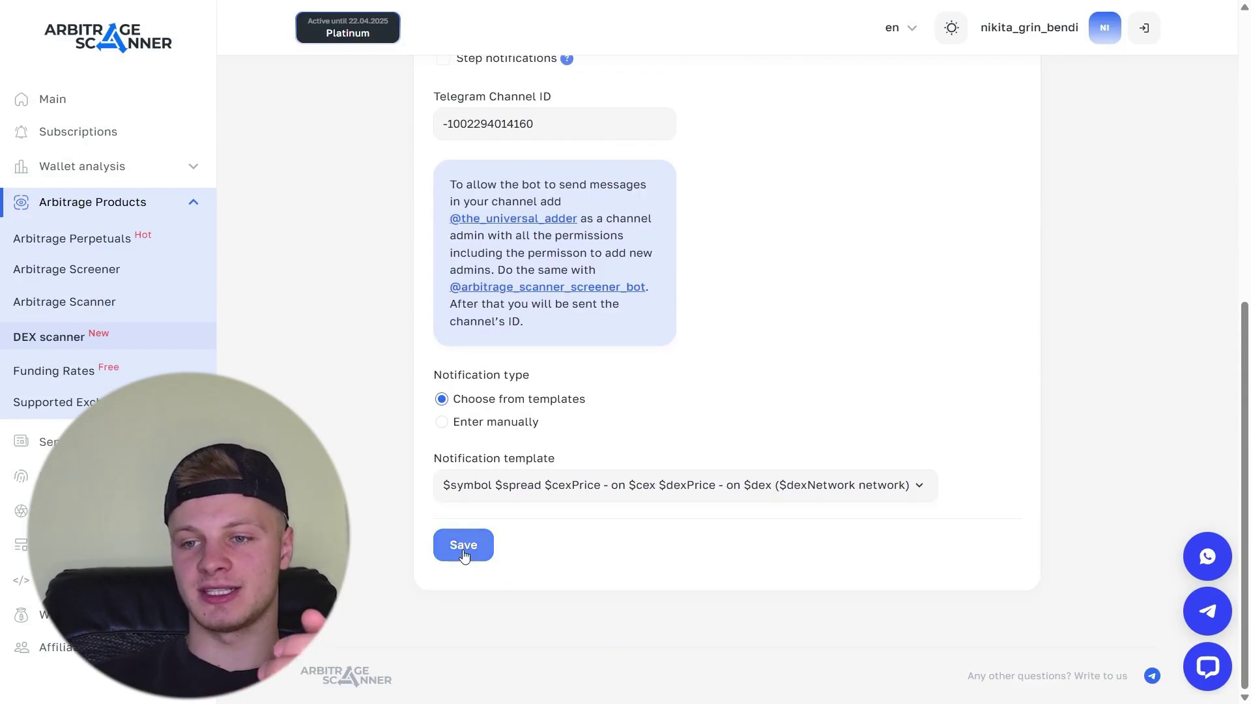
{"action": "left_click", "coordinate": [464, 544]}
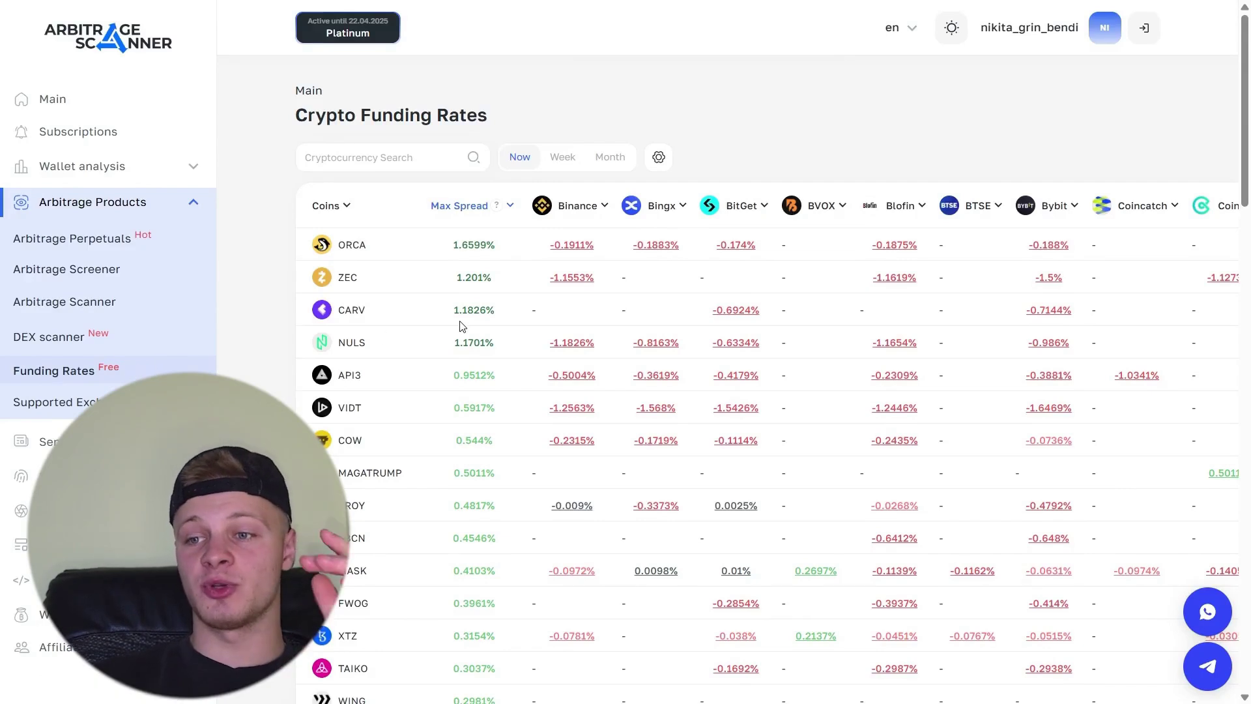
{"action": "scroll", "coordinate": [460, 326], "scroll_direction": "right", "scroll_amount": 3}
{"action": "scroll", "coordinate": [460, 326], "scroll_direction": "right", "scroll_amount": 10}
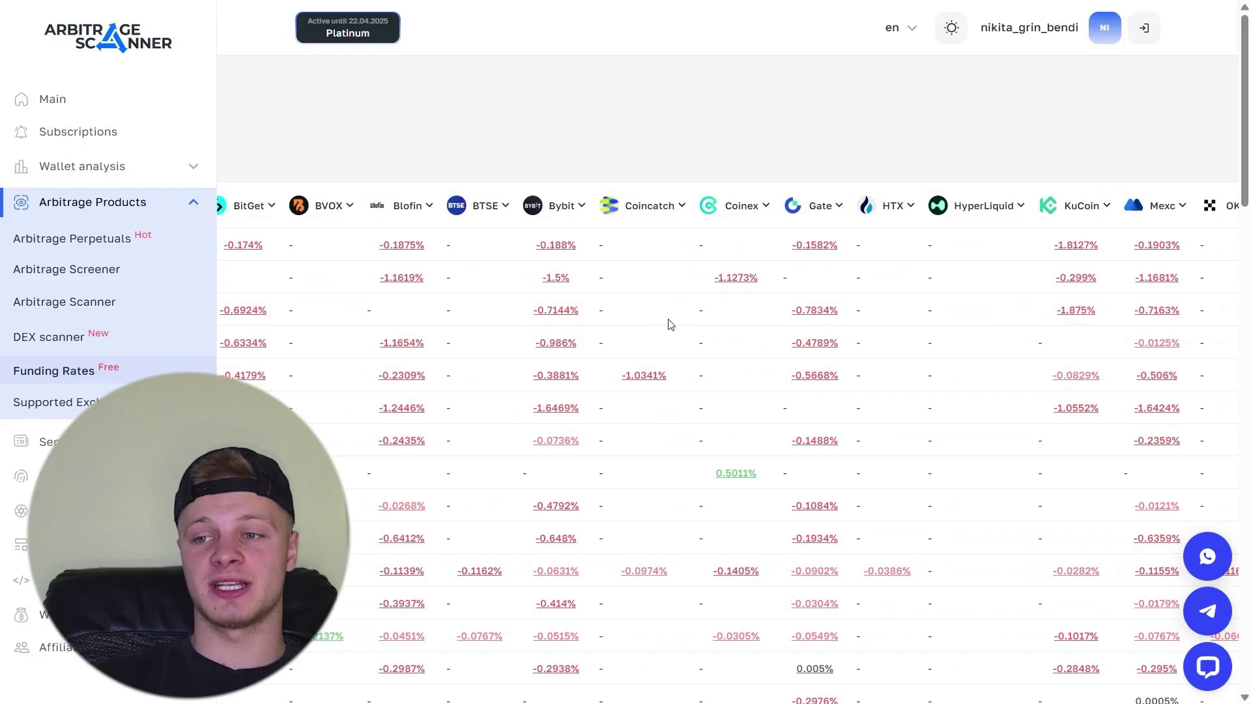
{"action": "scroll", "coordinate": [721, 363], "scroll_direction": "right", "scroll_amount": 2}
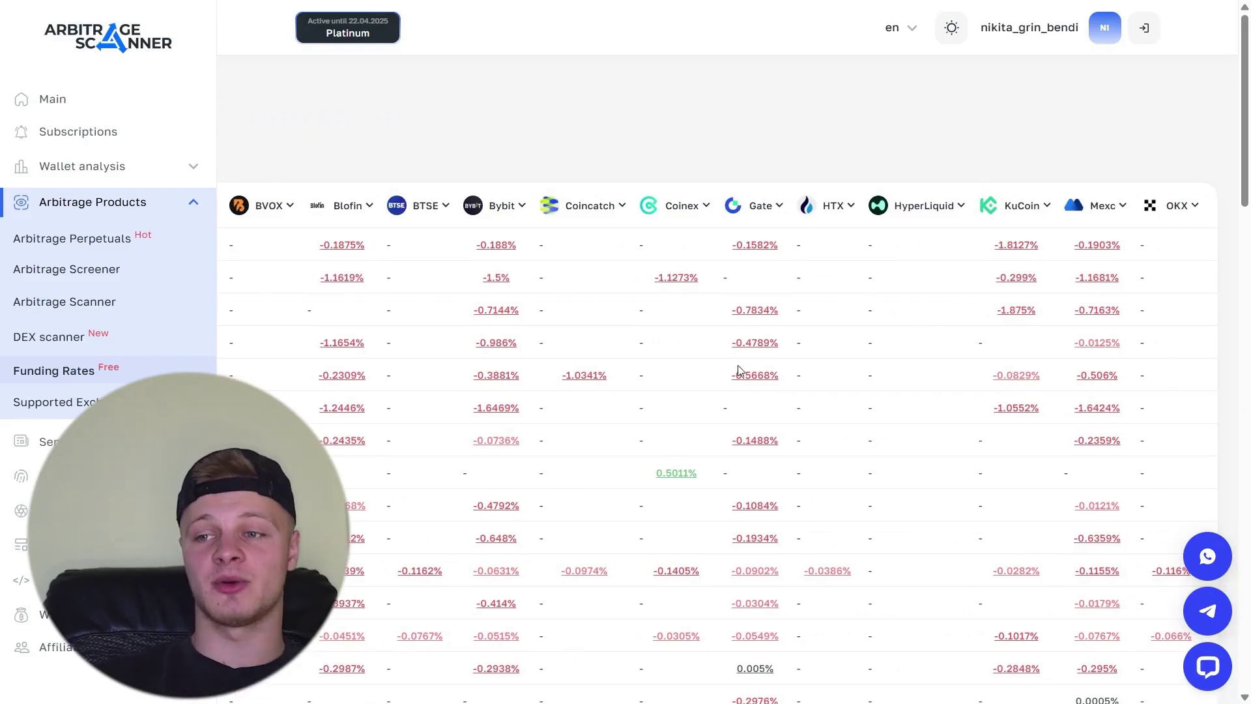
{"action": "scroll", "coordinate": [738, 365], "scroll_direction": "left", "scroll_amount": 2}
{"action": "scroll", "coordinate": [738, 365], "scroll_direction": "down", "scroll_amount": 3}
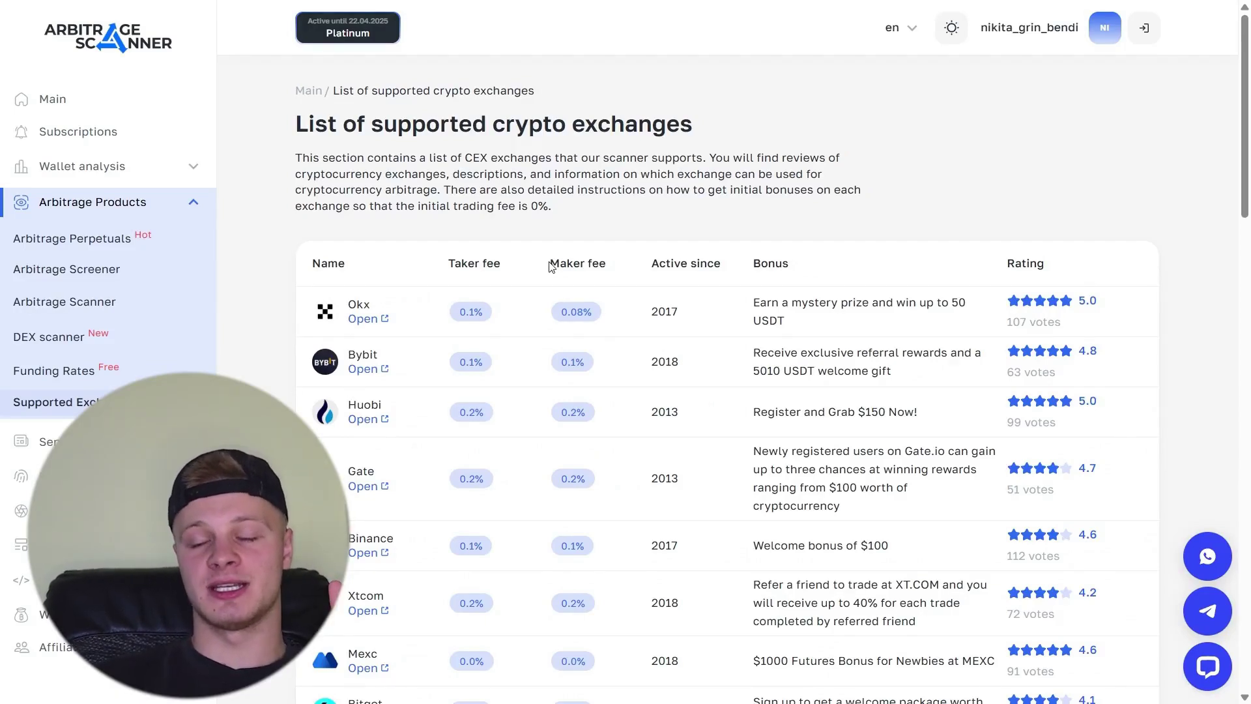
Scroll through the supported exchanges list.
{"action": "scroll", "coordinate": [404, 248], "scroll_direction": "down", "scroll_amount": 7}
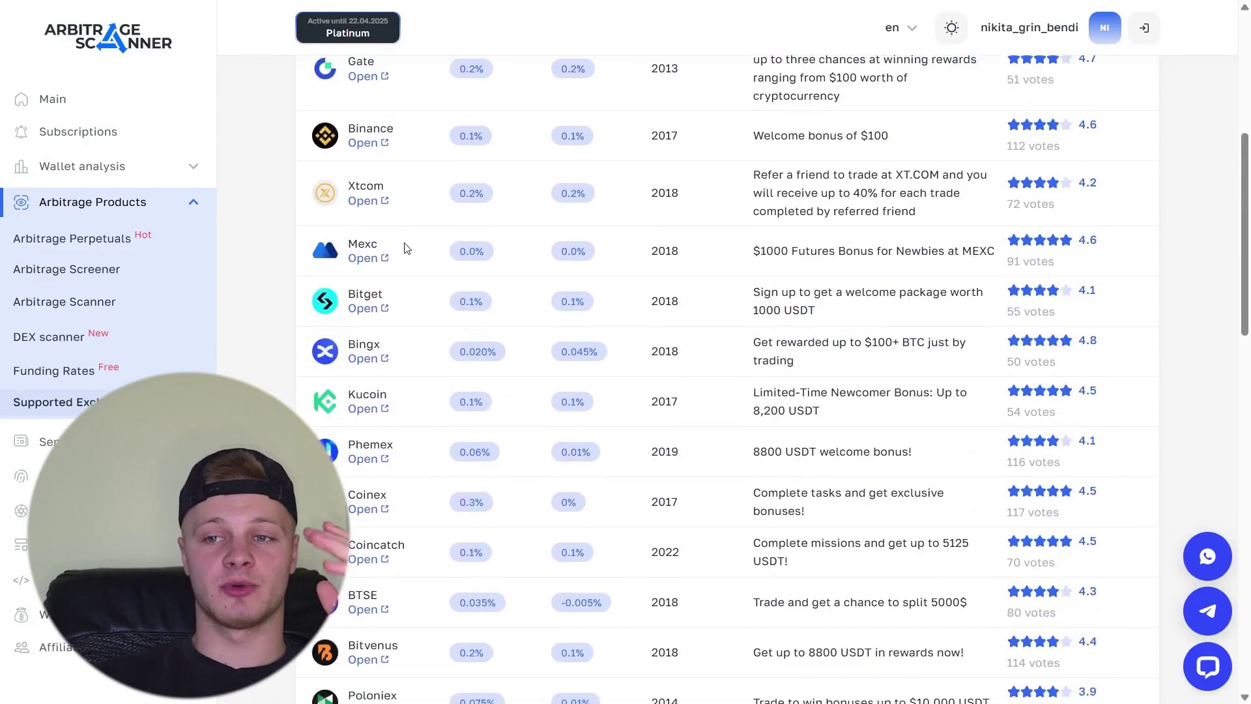
{"action": "scroll", "coordinate": [404, 247], "scroll_direction": "up", "scroll_amount": 7}
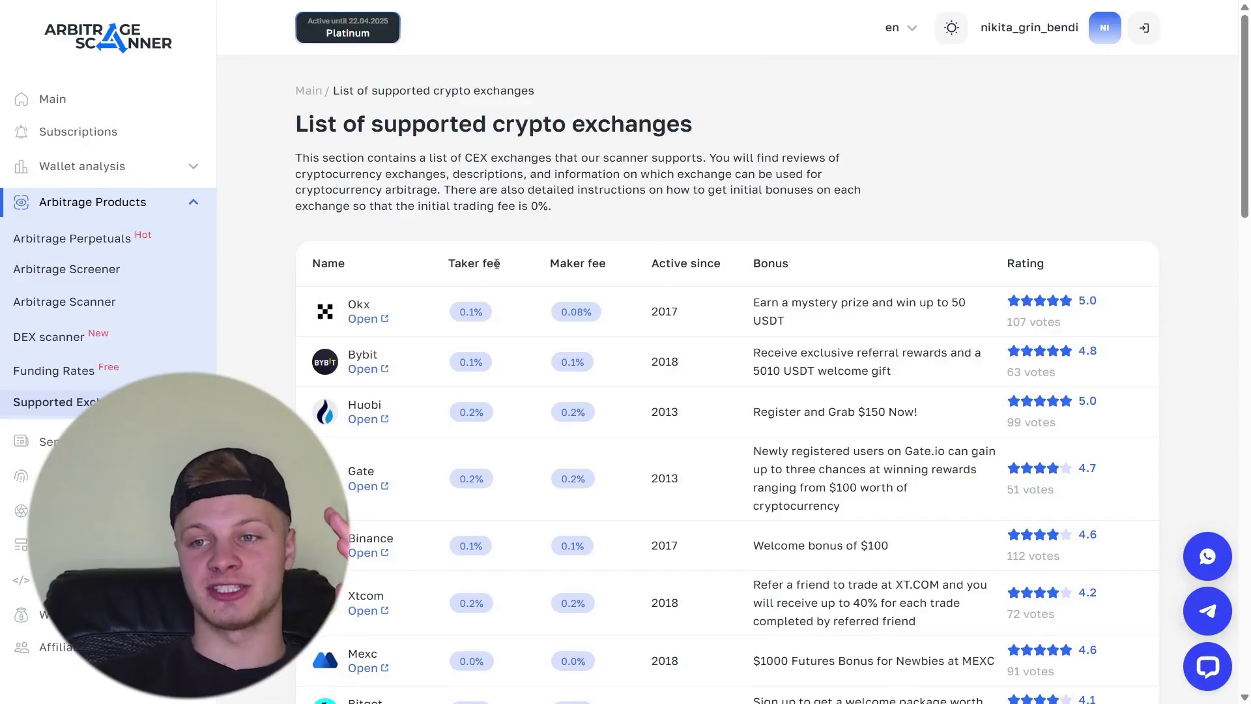
{"action": "scroll", "coordinate": [562, 262], "scroll_direction": "down", "scroll_amount": 2}
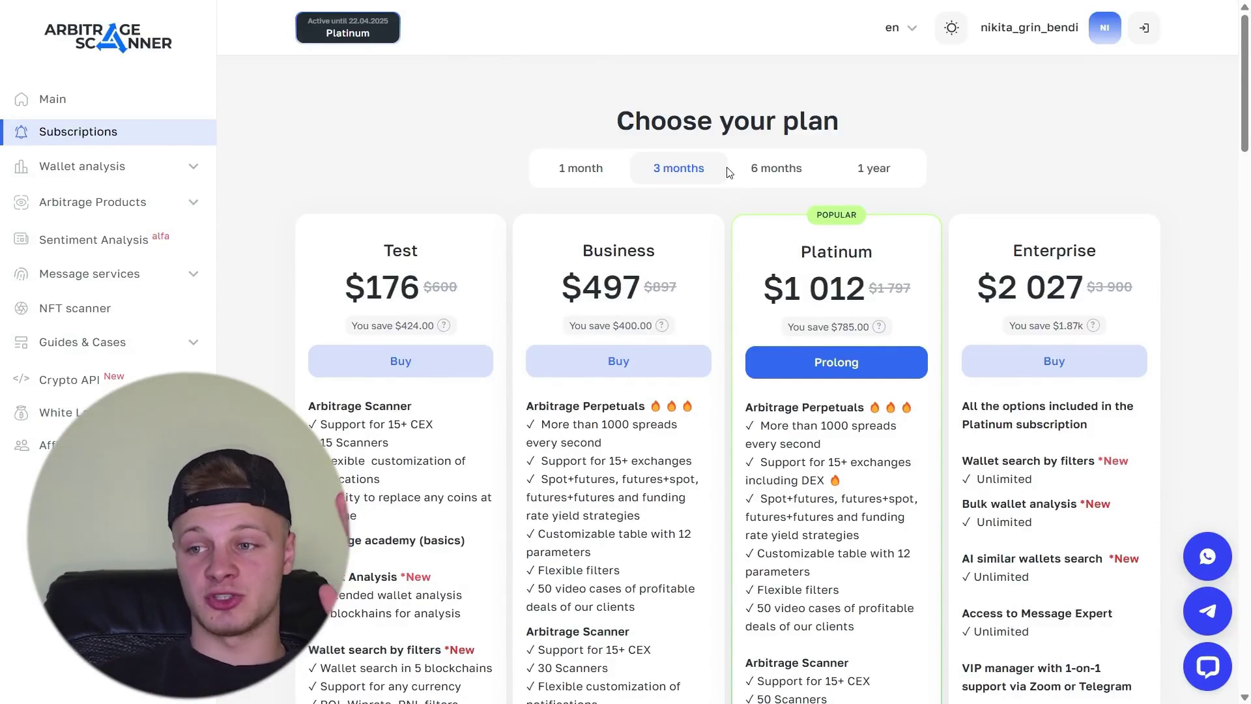
Show 1-month plan pricing: Test $69, Business $195, Platinum $397, Enterprise $795.
{"action": "scroll", "coordinate": [903, 260], "scroll_direction": "down", "scroll_amount": 5}
{"action": "scroll", "coordinate": [847, 274], "scroll_direction": "up", "scroll_amount": 1}
{"action": "scroll", "coordinate": [771, 291], "scroll_direction": "down", "scroll_amount": 3}
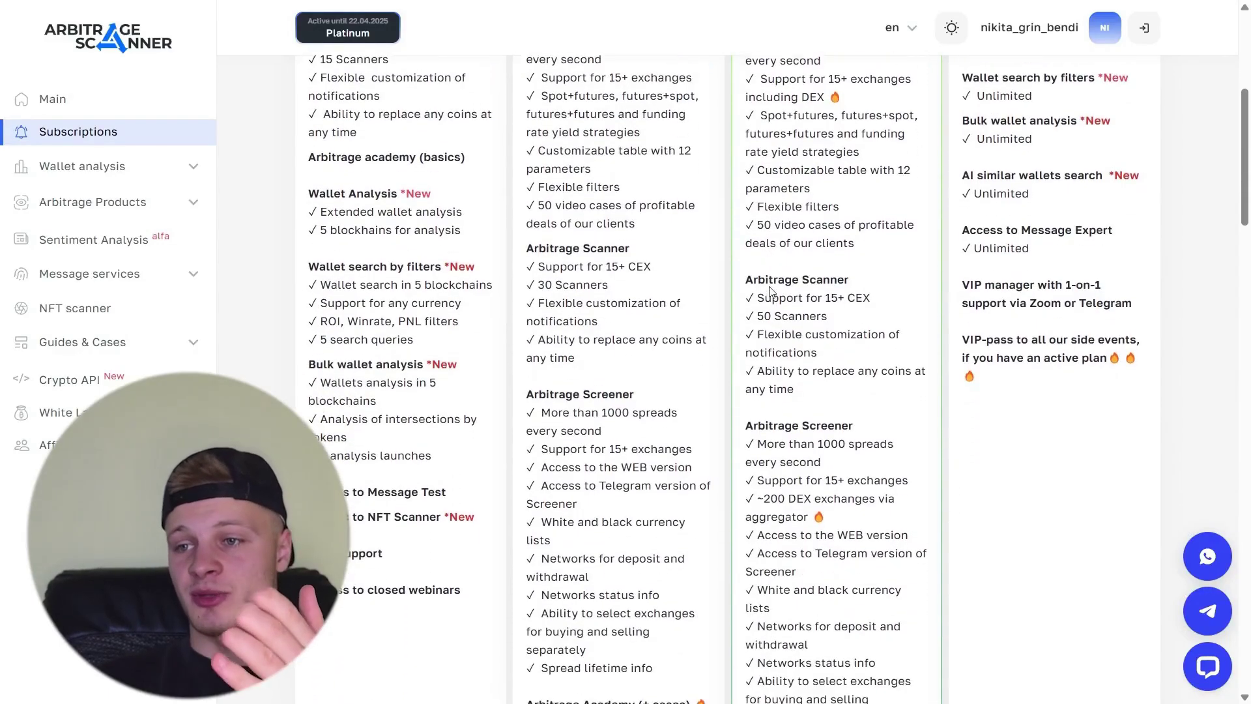
{"action": "scroll", "coordinate": [771, 291], "scroll_direction": "down", "scroll_amount": 10}
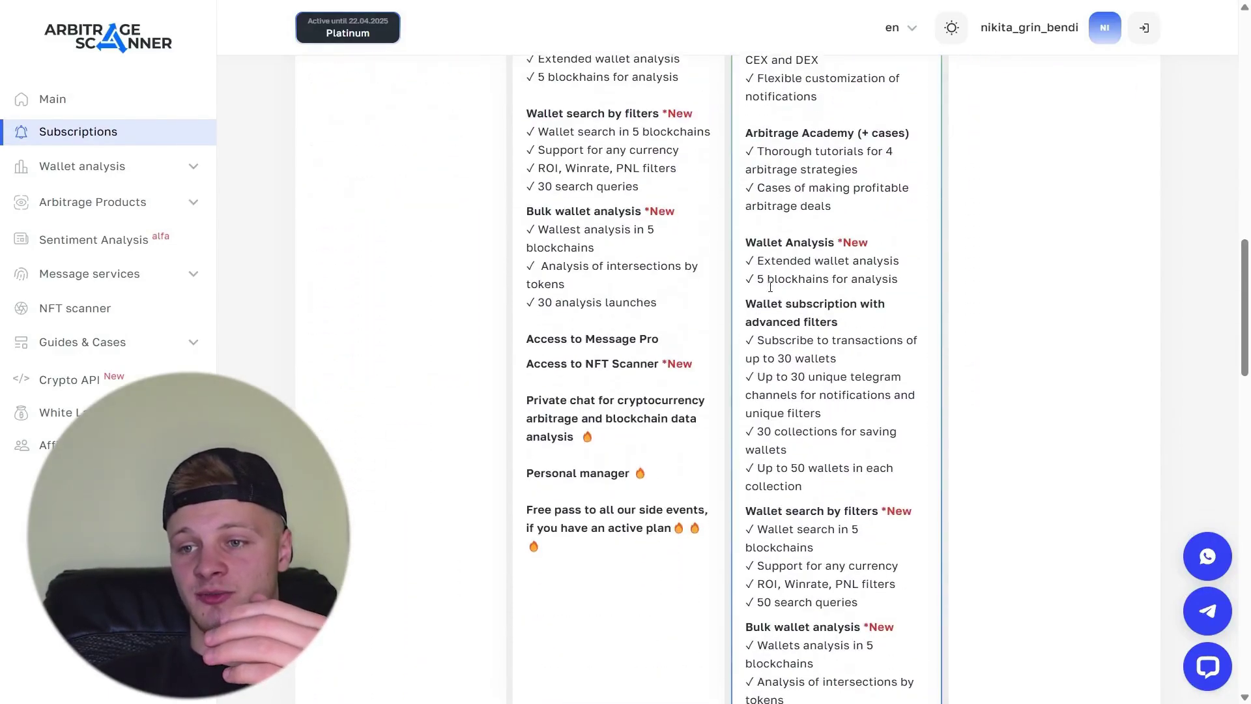
{"action": "scroll", "coordinate": [771, 286], "scroll_direction": "up", "scroll_amount": 9}
{"action": "scroll", "coordinate": [475, 357], "scroll_direction": "up", "scroll_amount": 6}
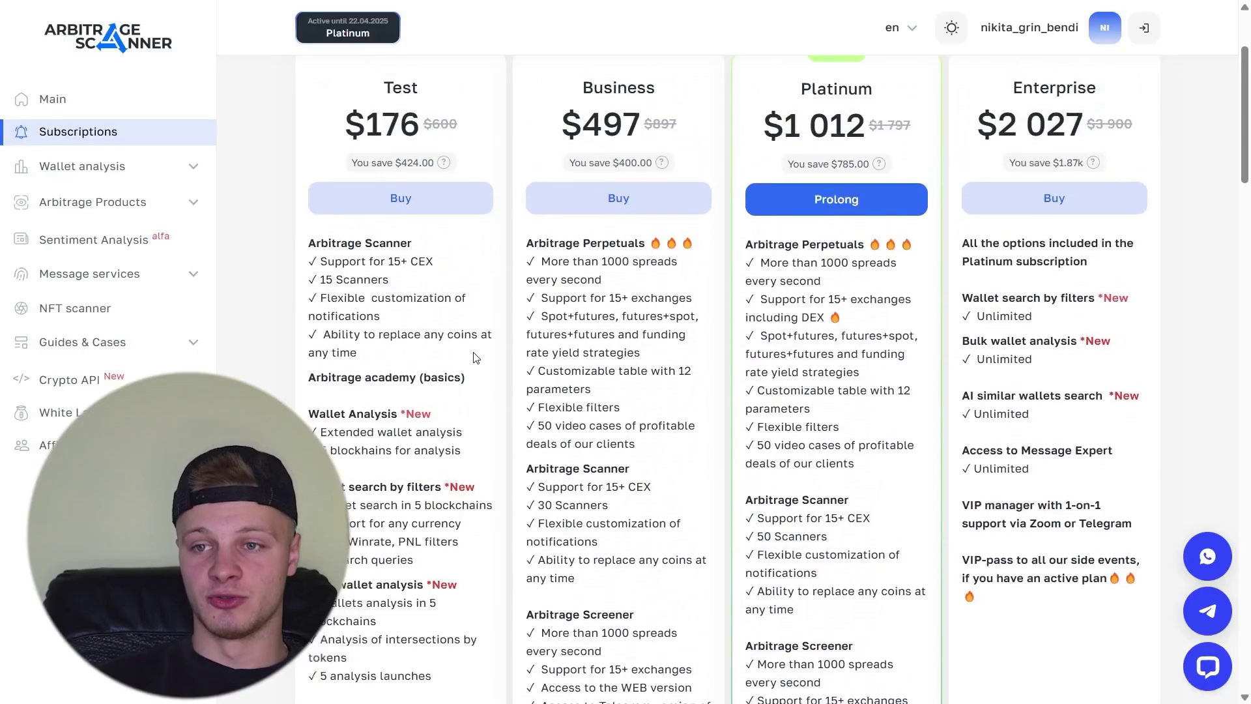
{"action": "scroll", "coordinate": [475, 357], "scroll_direction": "up", "scroll_amount": 2}
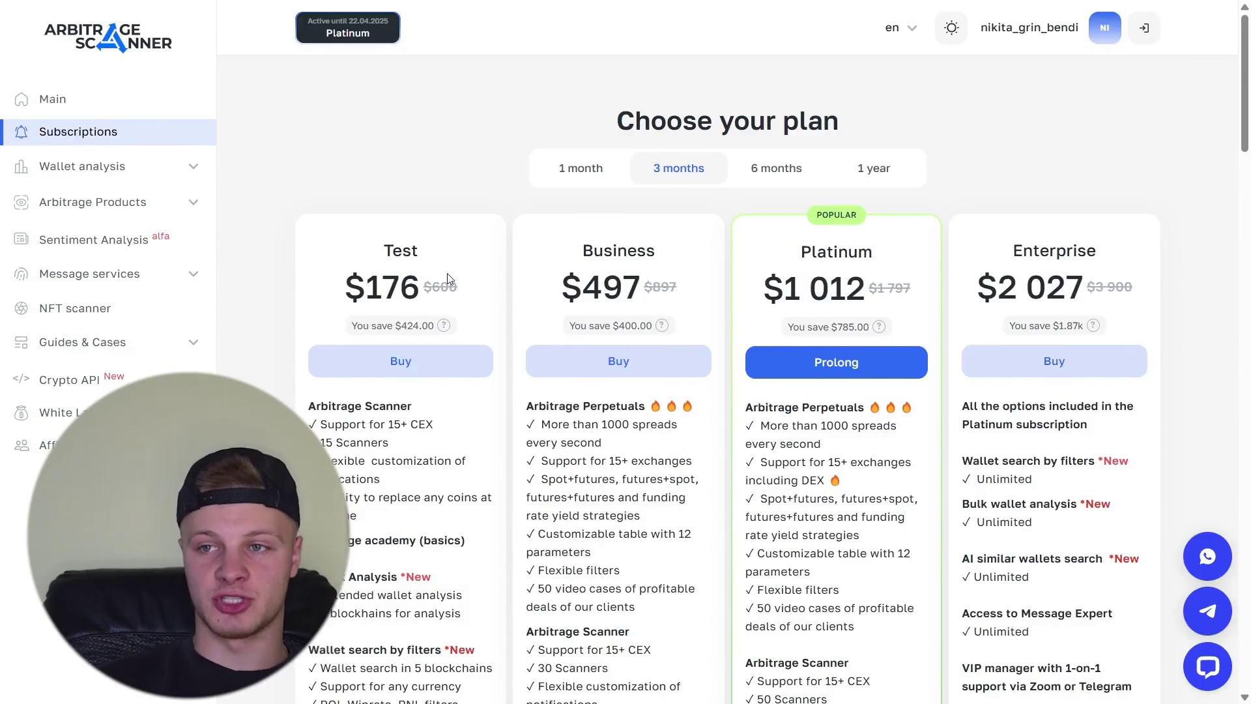
{"action": "left_click", "coordinate": [578, 170]}
{"action": "scroll", "coordinate": [406, 230], "scroll_direction": "down", "scroll_amount": 1}
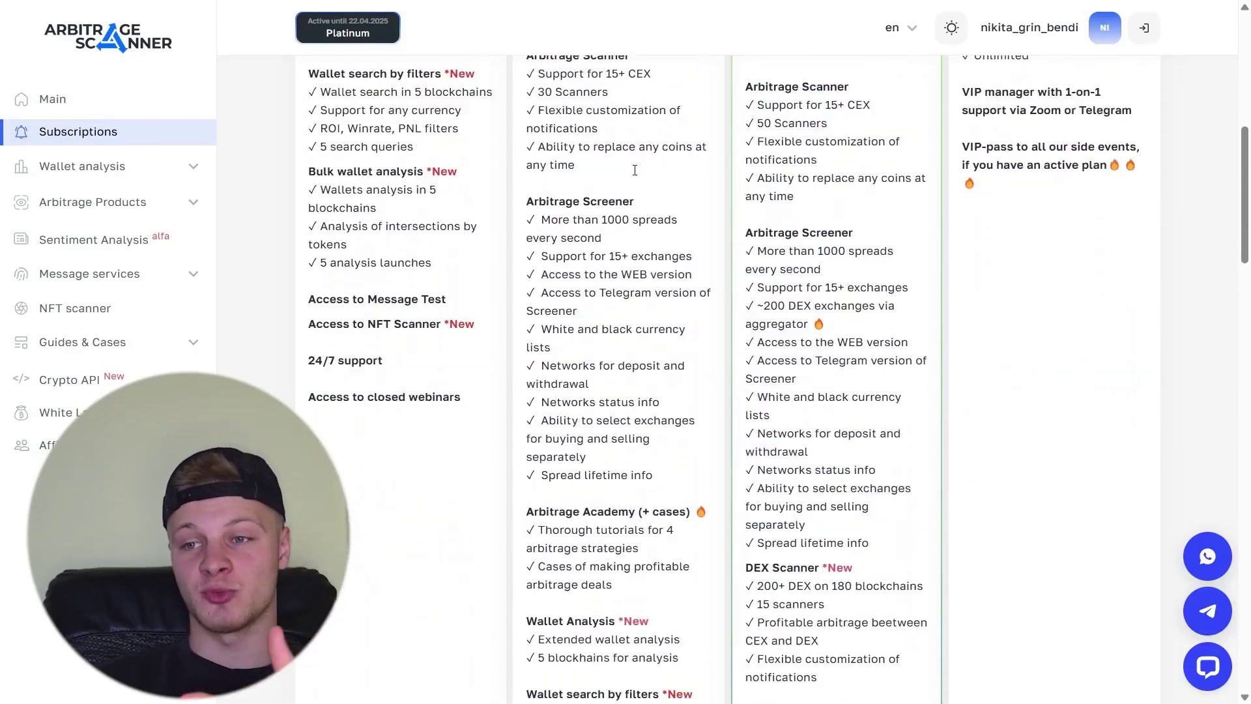
{"action": "scroll", "coordinate": [635, 170], "scroll_direction": "down", "scroll_amount": 4}
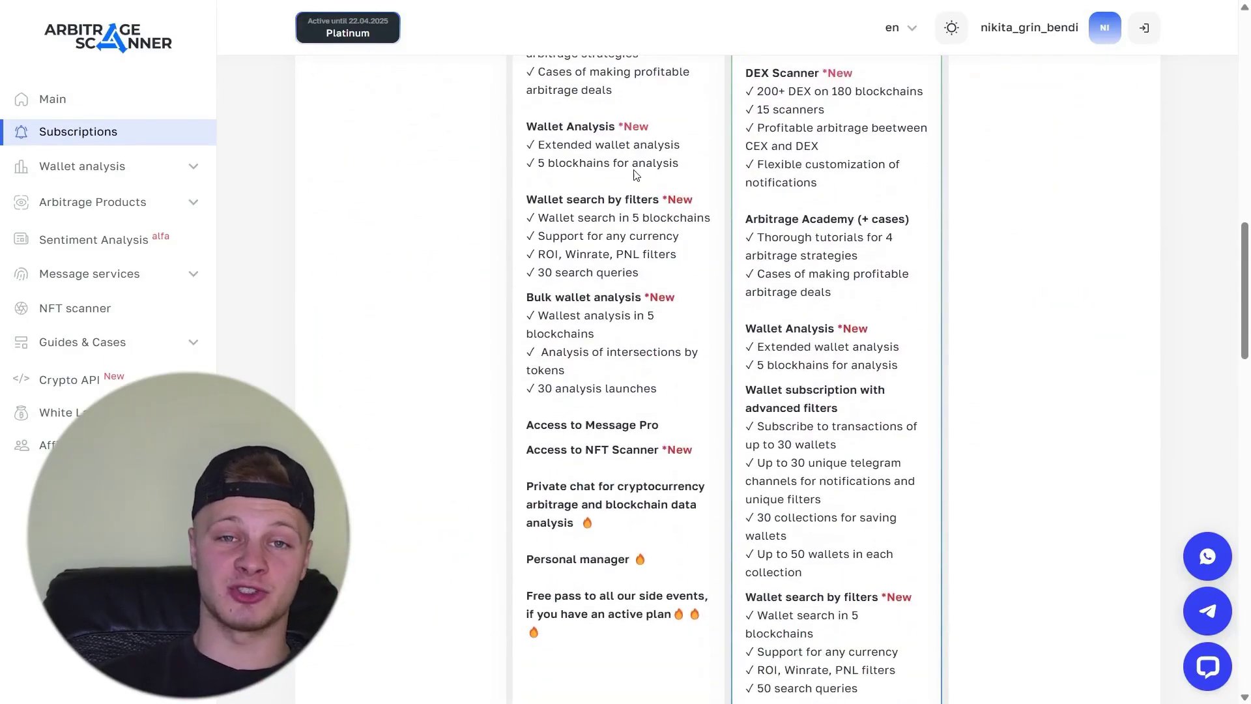